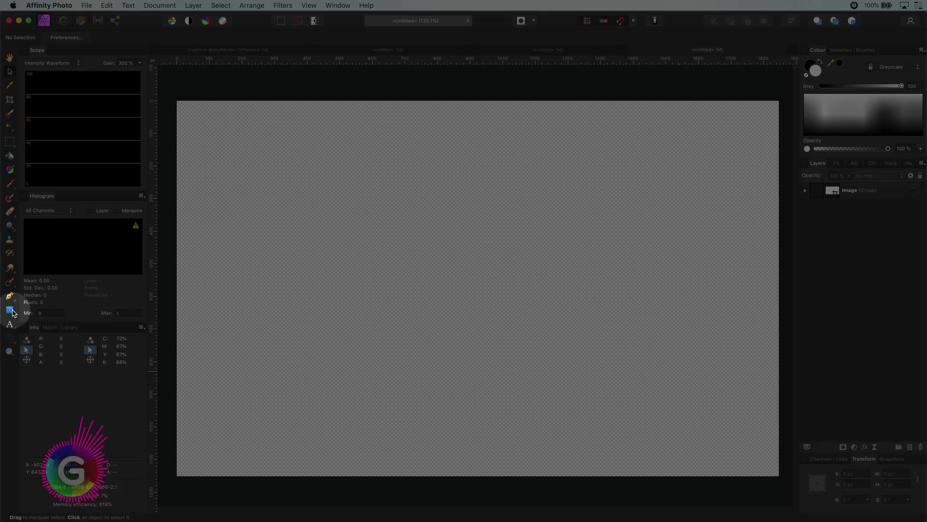
- Cover the canvas with a rectangle filled with a reversed linear gradient, black left to white right
{"action": "left_click", "coordinate": [10, 309]}
{"action": "left_click_drag", "start_coordinate": [178, 102], "coordinate": [779, 476]}
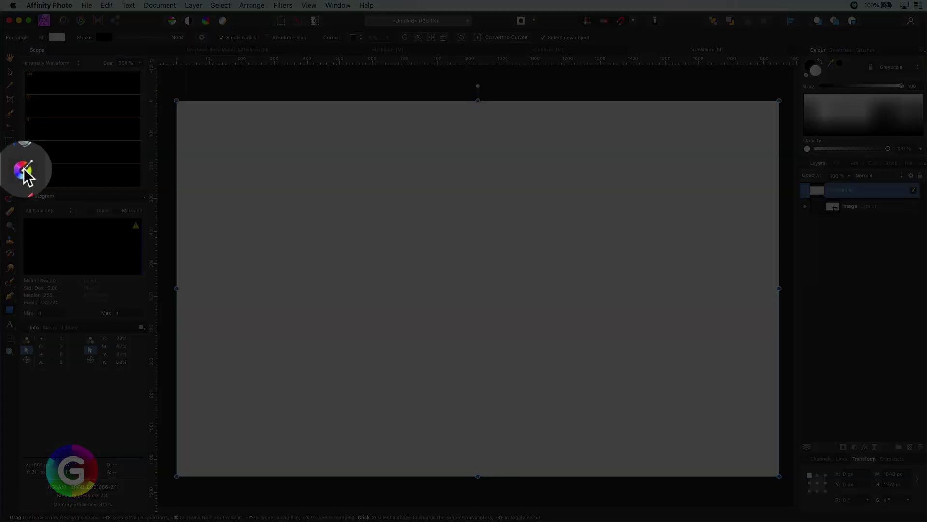
{"action": "left_click", "coordinate": [10, 169]}
{"action": "left_click_drag", "start_coordinate": [177, 289], "coordinate": [779, 288]}
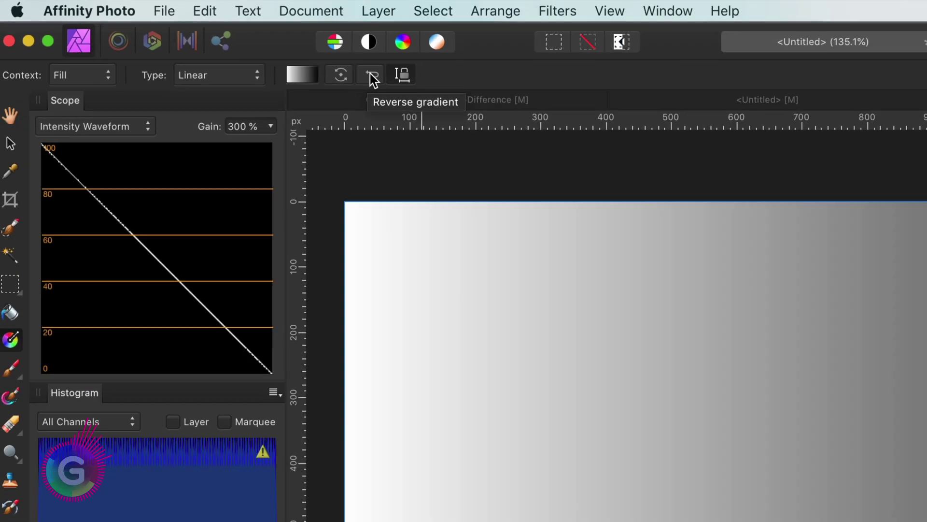
{"action": "left_click", "coordinate": [531, 107]}
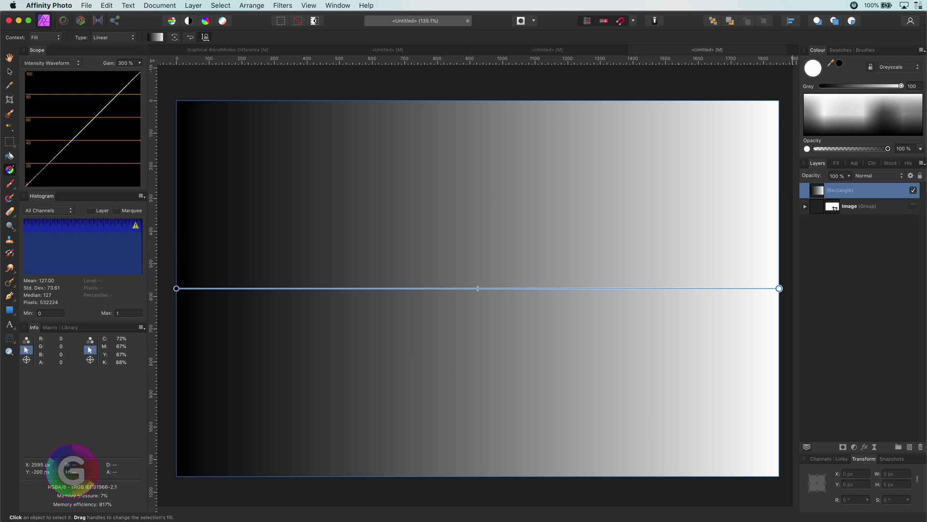
- Add a new Fill layer and set its Grey value to 50
{"action": "left_click", "coordinate": [9, 73]}
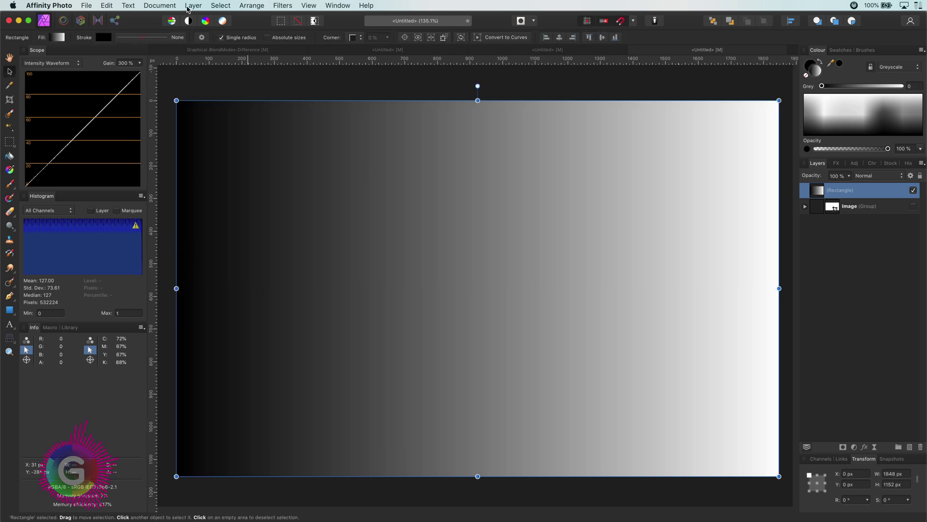
{"action": "left_click", "coordinate": [192, 6]}
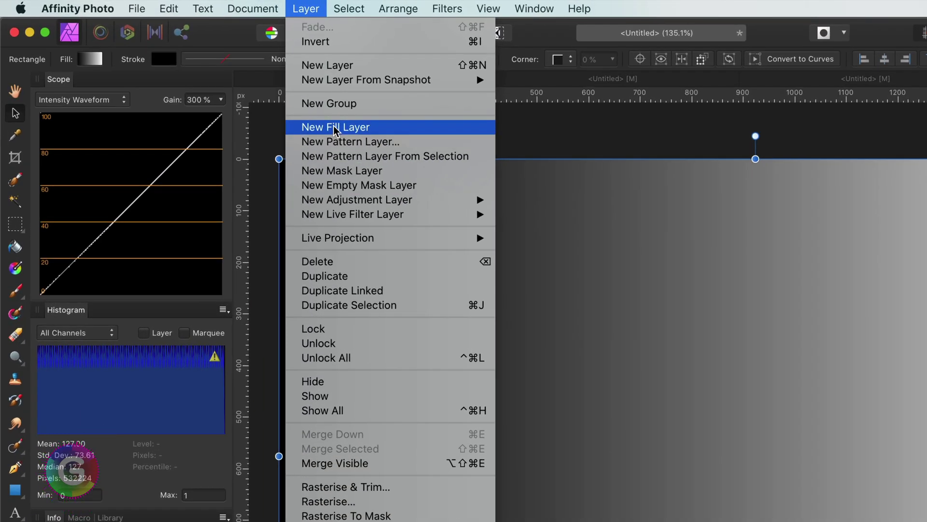
{"action": "left_click", "coordinate": [334, 128]}
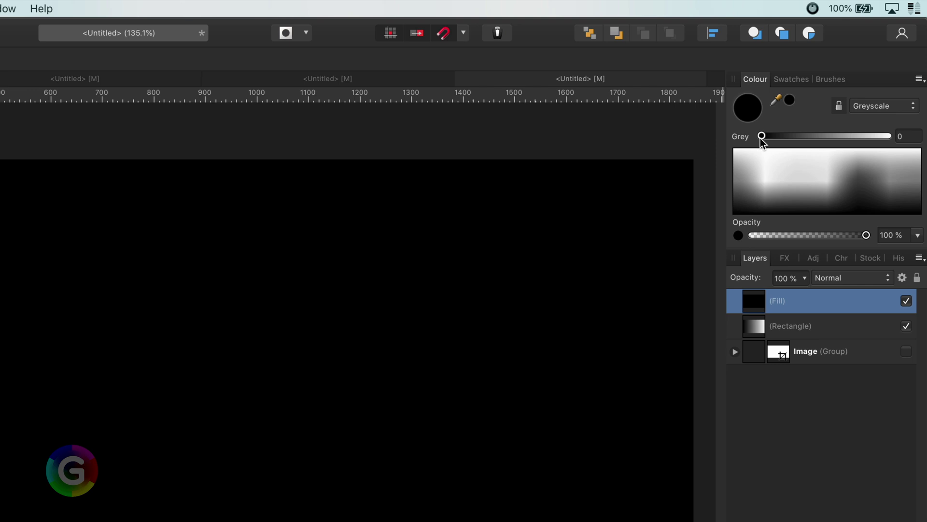
{"action": "left_click", "coordinate": [906, 136]}
{"action": "type", "text": "50"}
{"action": "key", "text": "Return"}
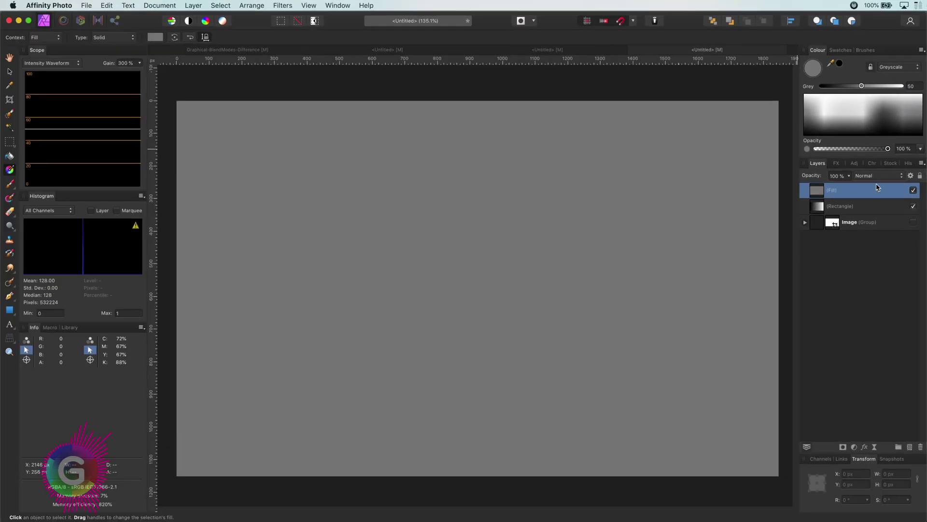
- Mask the grey fill with a rectangle leaving the bottom gradient strip uncovered, then deselect
{"action": "left_click", "coordinate": [12, 311]}
{"action": "mouse_move", "coordinate": [177, 101]}
{"action": "left_mouse_down"}
{"action": "mouse_move", "coordinate": [253, 187]}
{"action": "mouse_move", "coordinate": [696, 435]}
{"action": "mouse_move", "coordinate": [763, 442]}
{"action": "mouse_move", "coordinate": [779, 461]}
{"action": "left_mouse_up"}
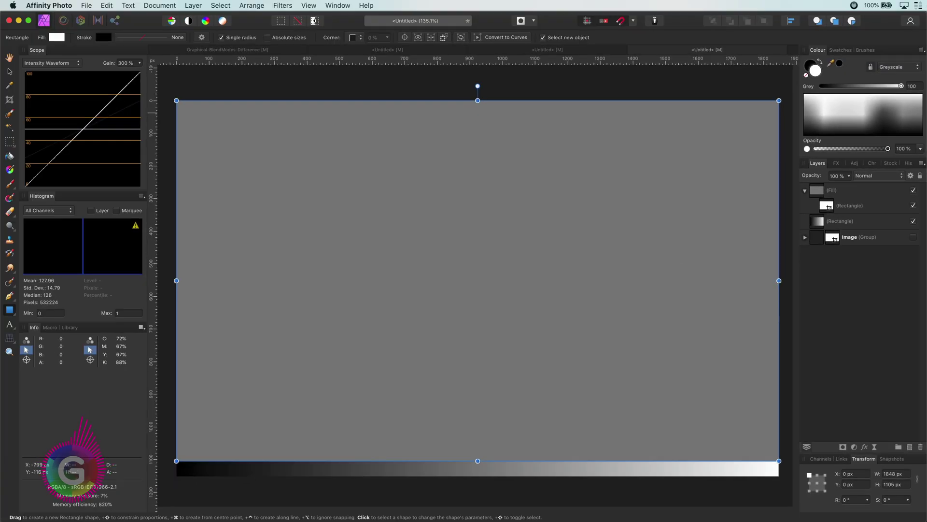
{"action": "left_click", "coordinate": [10, 73]}
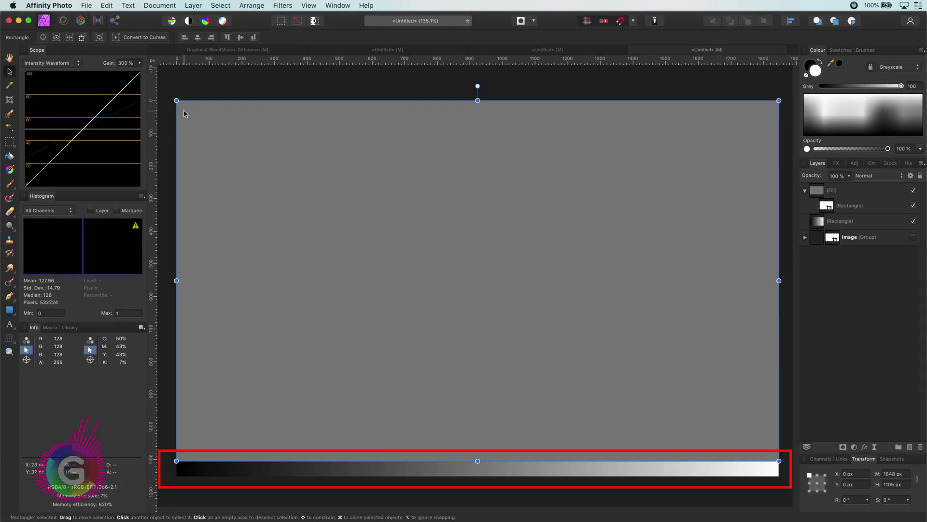
{"action": "left_click", "coordinate": [186, 94]}
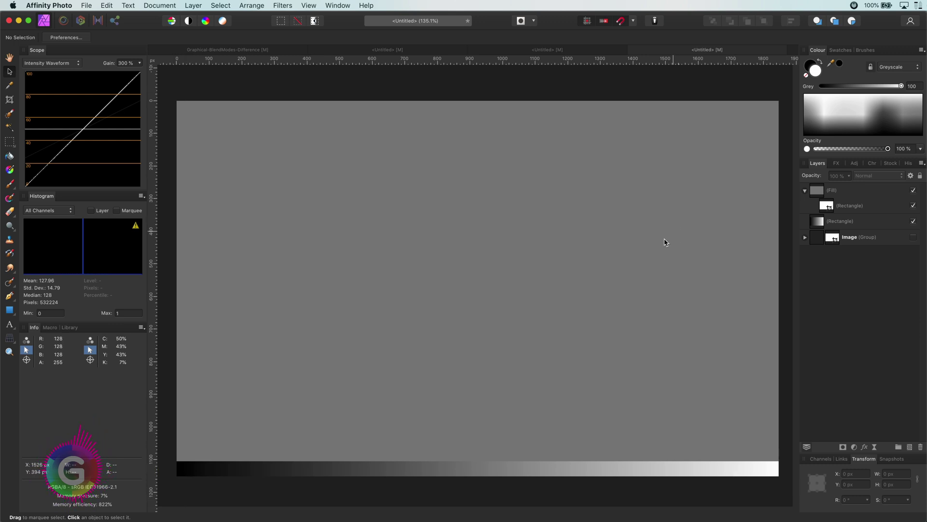
- Switch the grey Fill layer's blend mode to Difference, then deselect it
{"action": "left_click", "coordinate": [821, 192]}
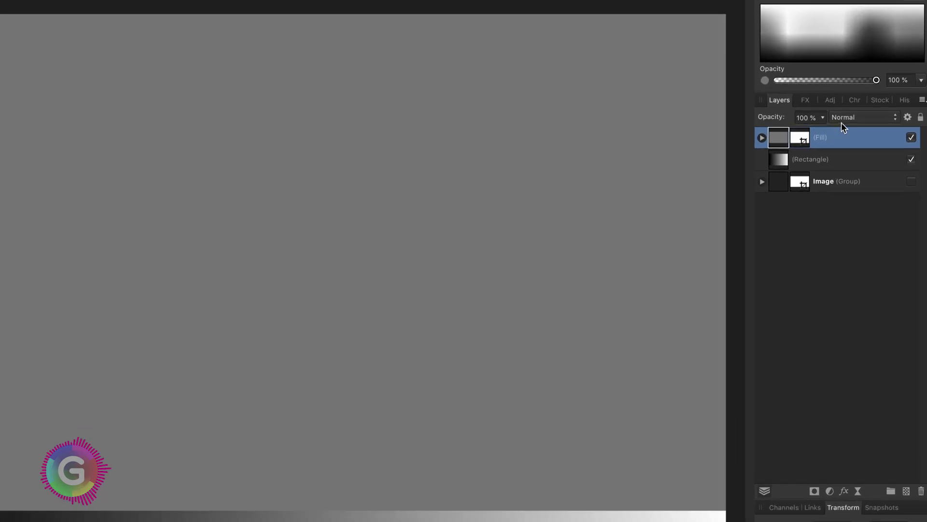
{"action": "left_click", "coordinate": [861, 177]}
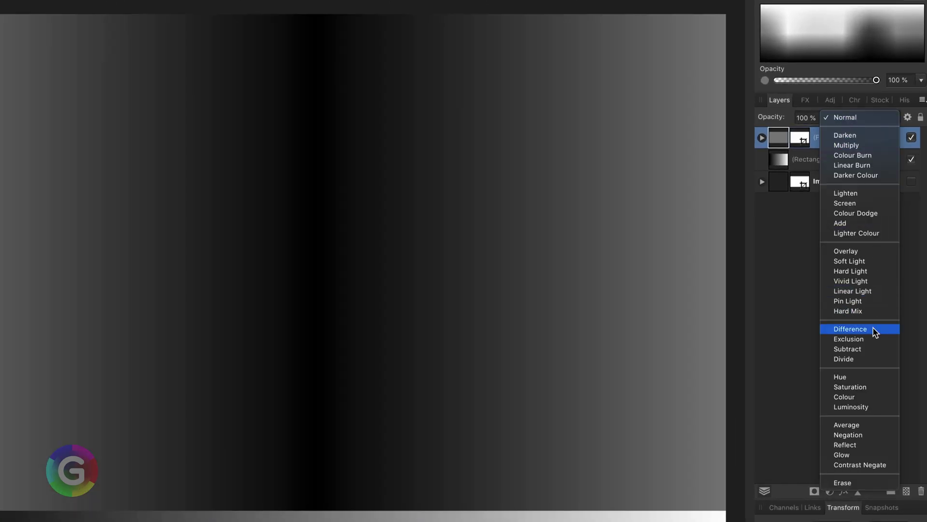
{"action": "left_click", "coordinate": [875, 332]}
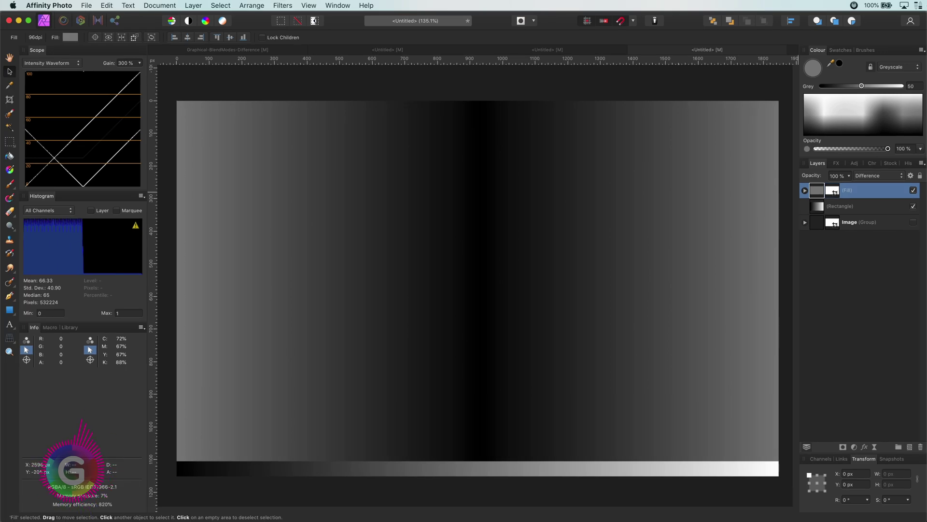
{"action": "left_click", "coordinate": [420, 86]}
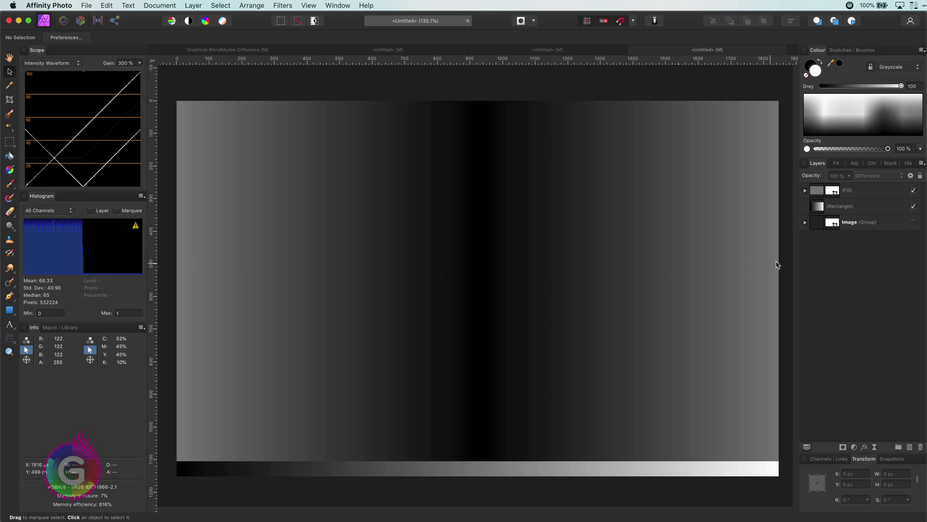
{"action": "left_click", "coordinate": [807, 191]}
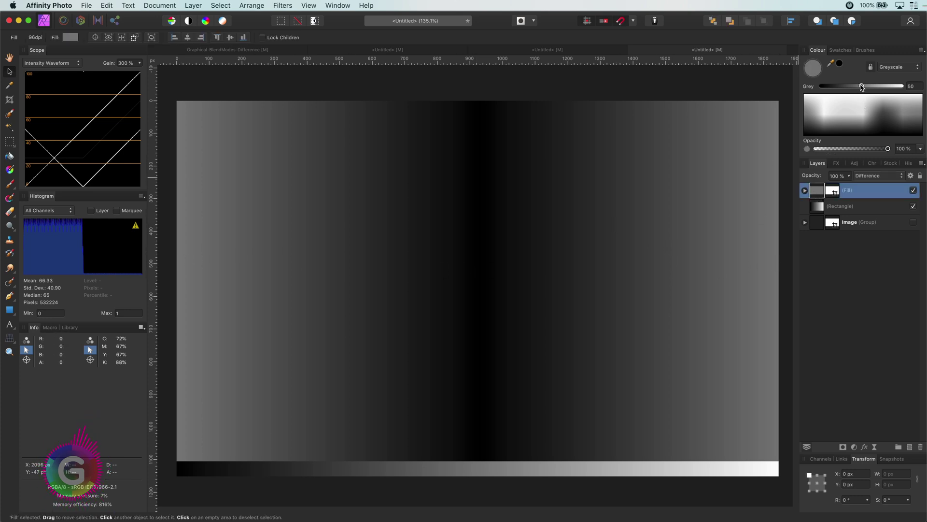
{"action": "left_click_drag", "start_coordinate": [862, 87], "coordinate": [845, 88]}
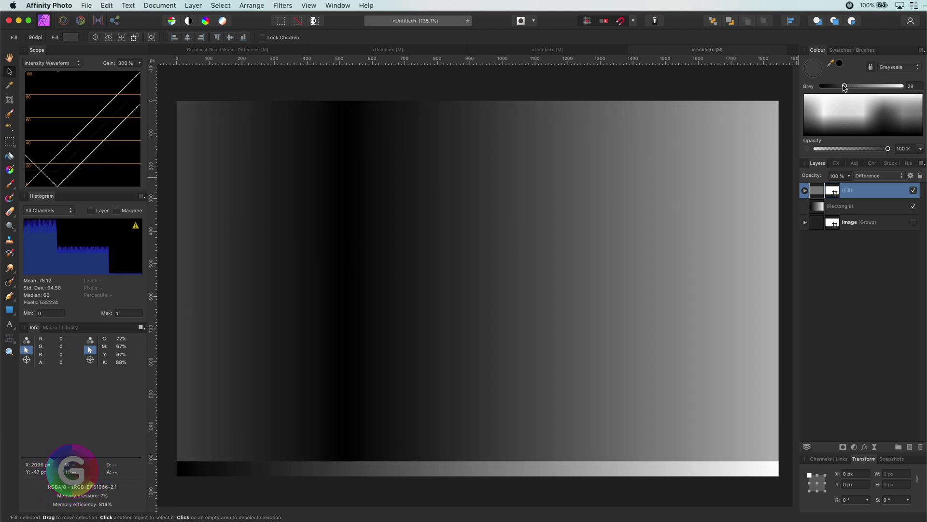
{"action": "left_click_drag", "start_coordinate": [845, 87], "coordinate": [883, 91]}
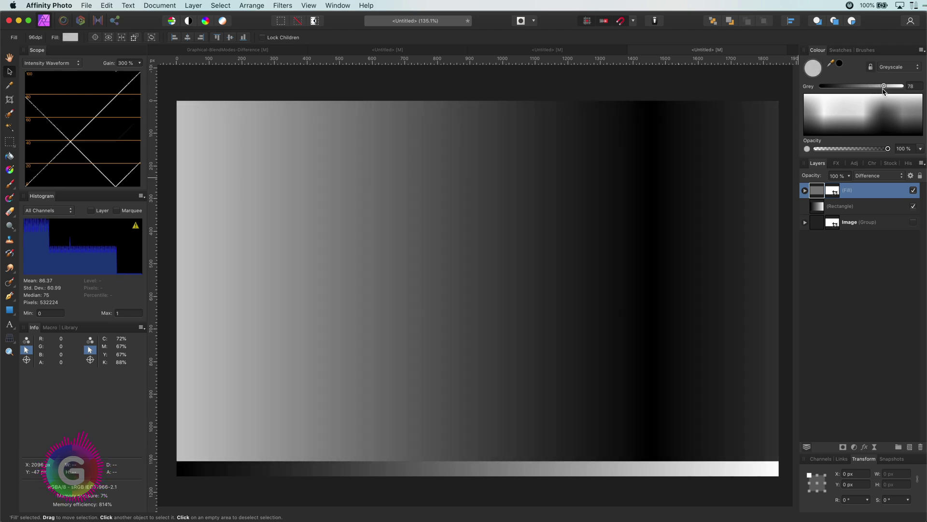
{"action": "left_click_drag", "start_coordinate": [883, 91], "coordinate": [862, 92]}
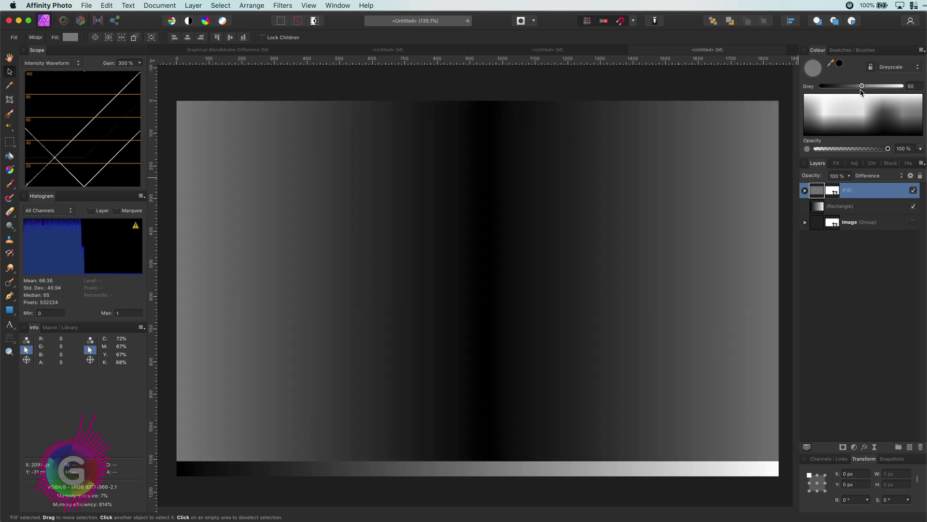
{"action": "left_click", "coordinate": [817, 208]}
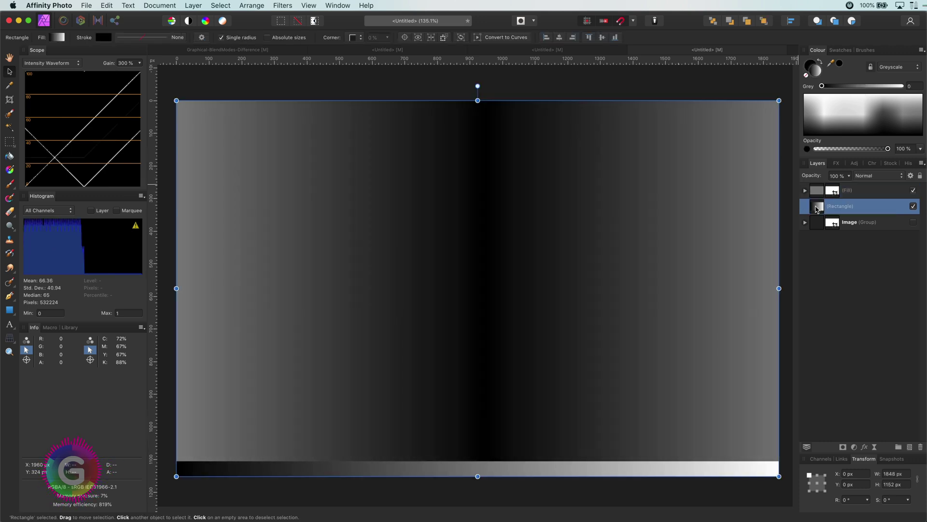
- Add a Curves adjustment, experiment with its end points, and leave it as a straight diagonal
{"action": "left_click", "coordinate": [853, 448]}
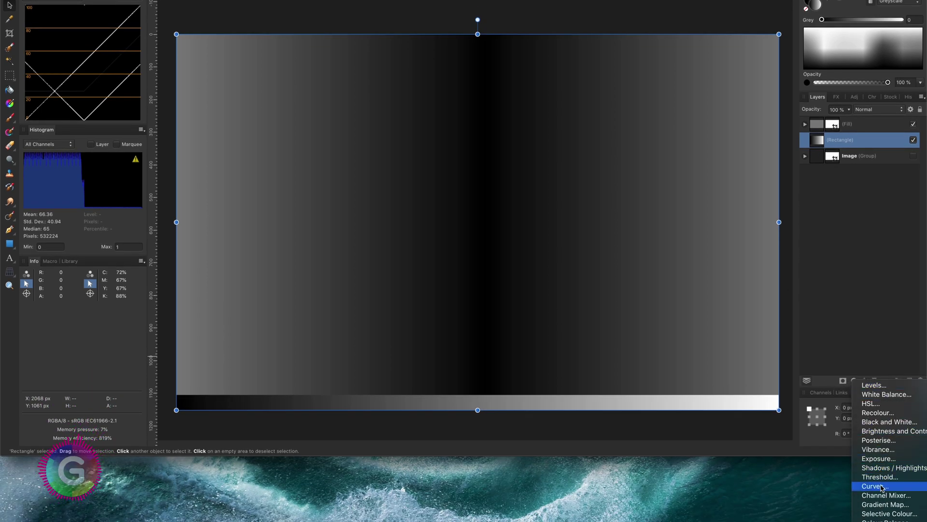
{"action": "left_click", "coordinate": [882, 486]}
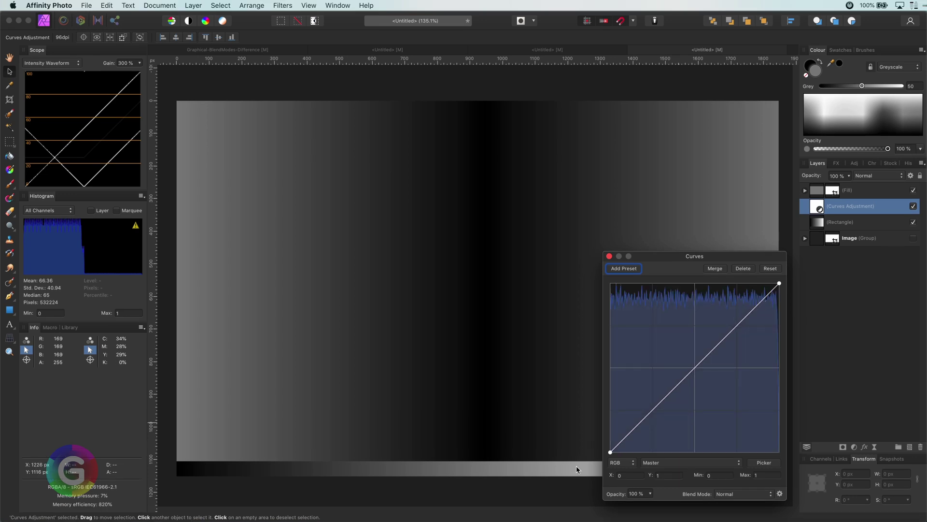
{"action": "left_click_drag", "start_coordinate": [611, 454], "coordinate": [611, 368]}
{"action": "left_click_drag", "start_coordinate": [687, 257], "coordinate": [822, 260]}
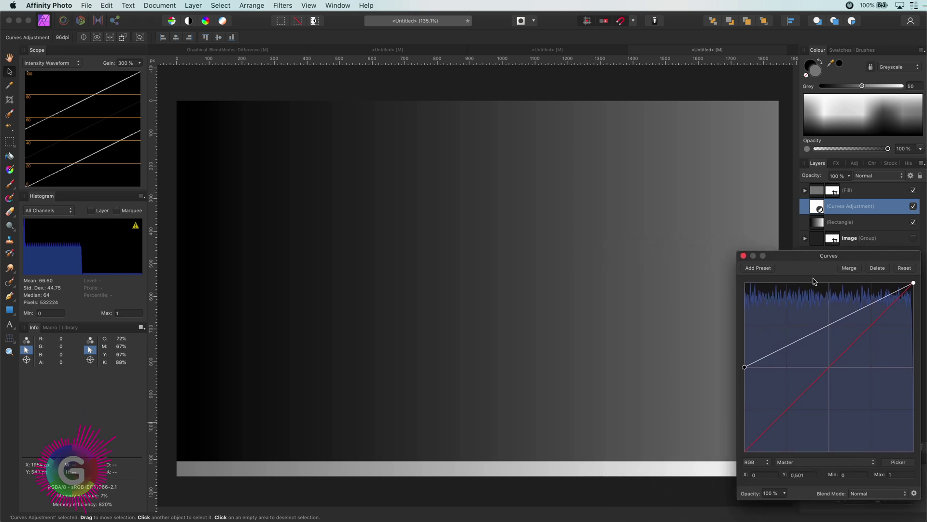
{"action": "left_click_drag", "start_coordinate": [913, 283], "coordinate": [914, 370]}
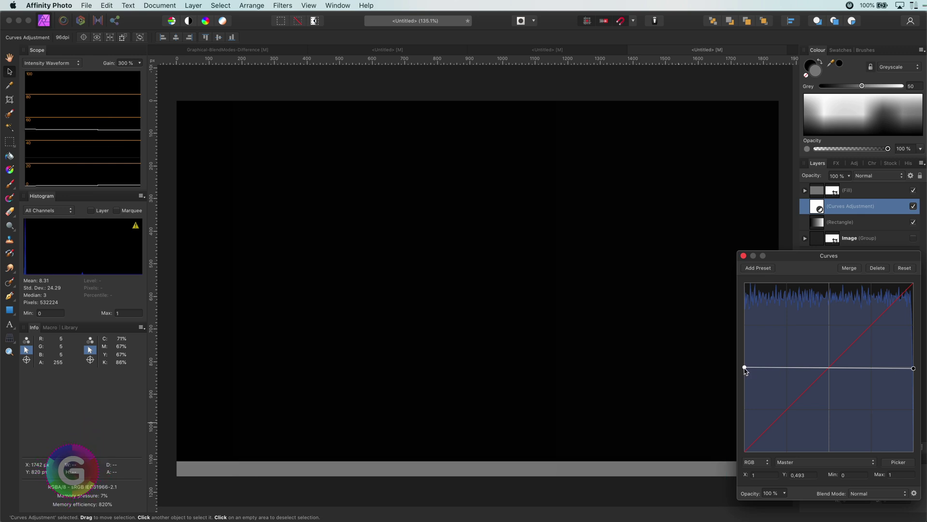
{"action": "left_click_drag", "start_coordinate": [747, 370], "coordinate": [720, 281]}
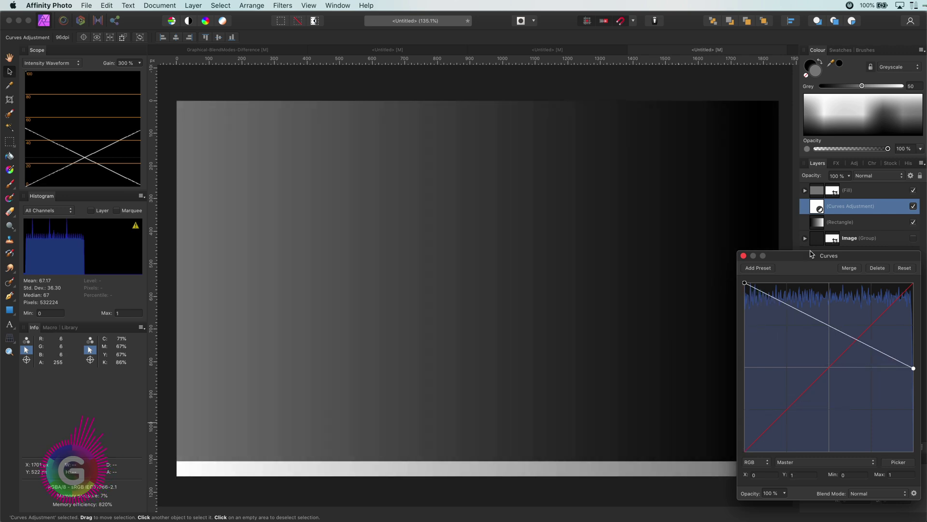
{"action": "left_click_drag", "start_coordinate": [807, 260], "coordinate": [810, 169]}
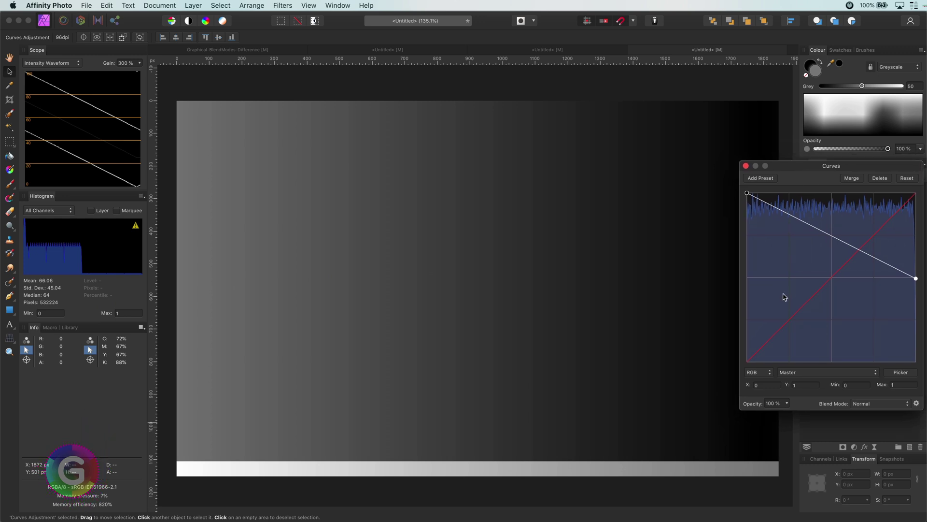
{"action": "left_click_drag", "start_coordinate": [918, 283], "coordinate": [920, 391]}
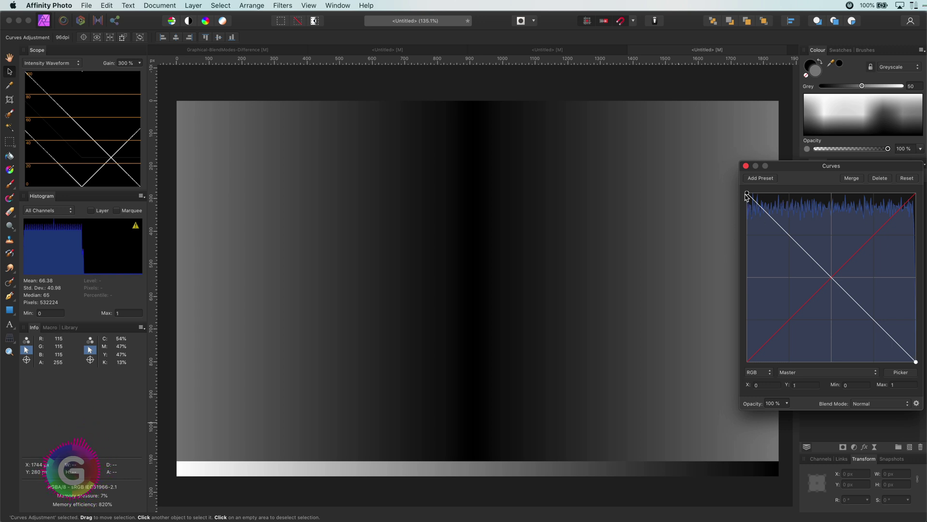
{"action": "left_click_drag", "start_coordinate": [747, 194], "coordinate": [748, 361]}
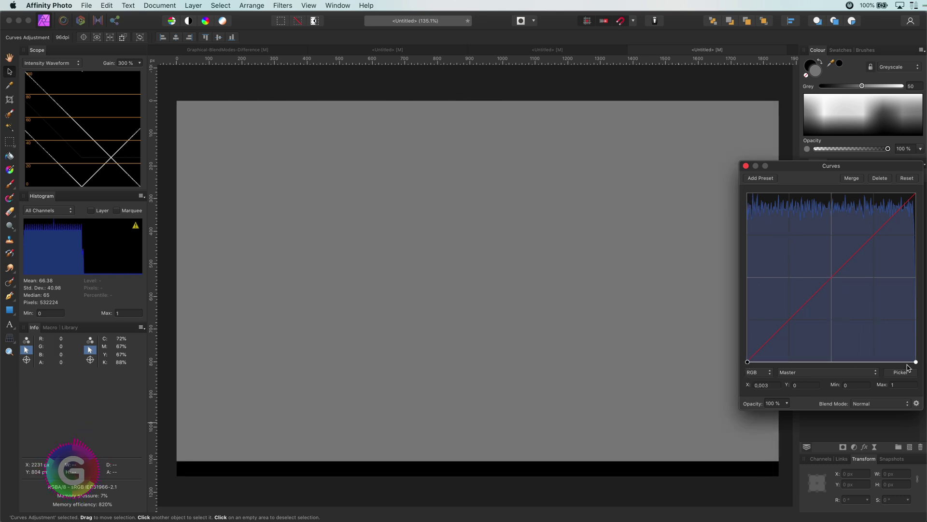
{"action": "left_click_drag", "start_coordinate": [910, 368], "coordinate": [916, 191]}
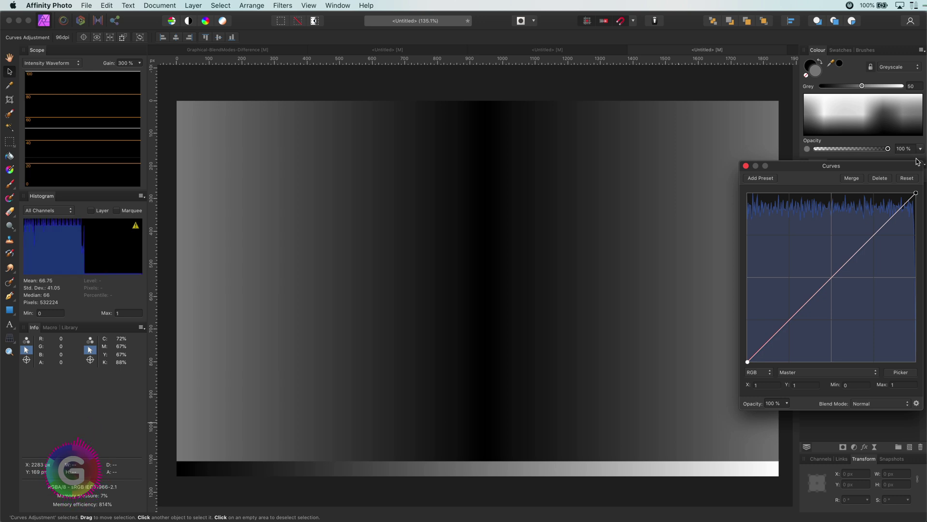
{"action": "left_click", "coordinate": [747, 167]}
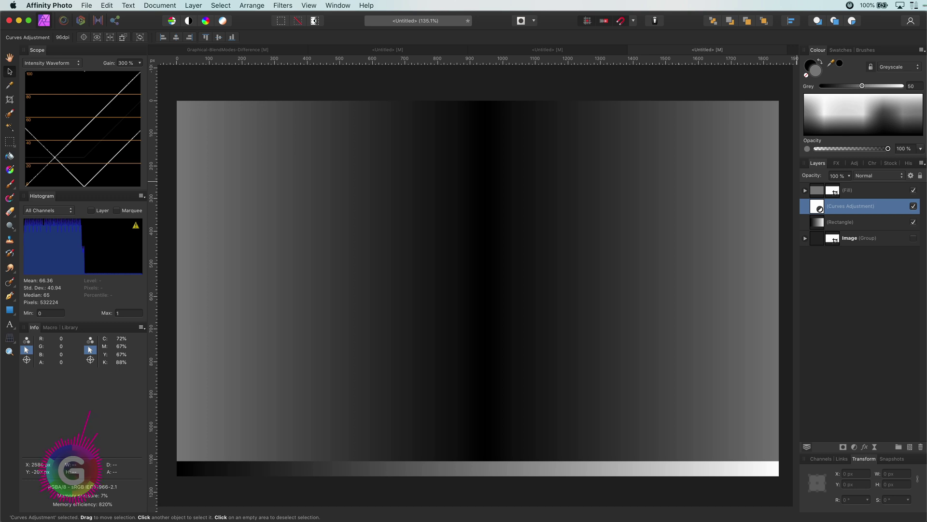
- Move the Image group to the top of the stack and make it and the portrait visible
{"action": "key", "text": "a"}
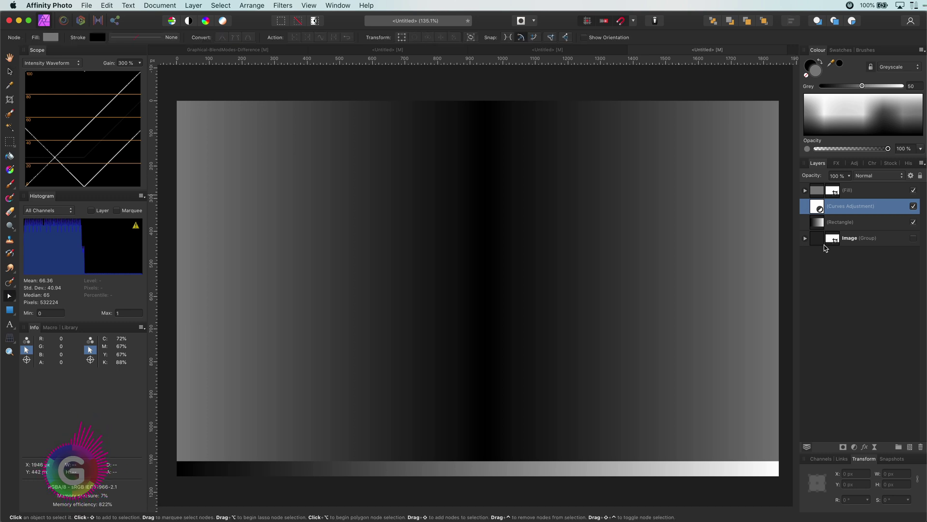
{"action": "left_click", "coordinate": [835, 264]}
{"action": "left_click", "coordinate": [855, 241]}
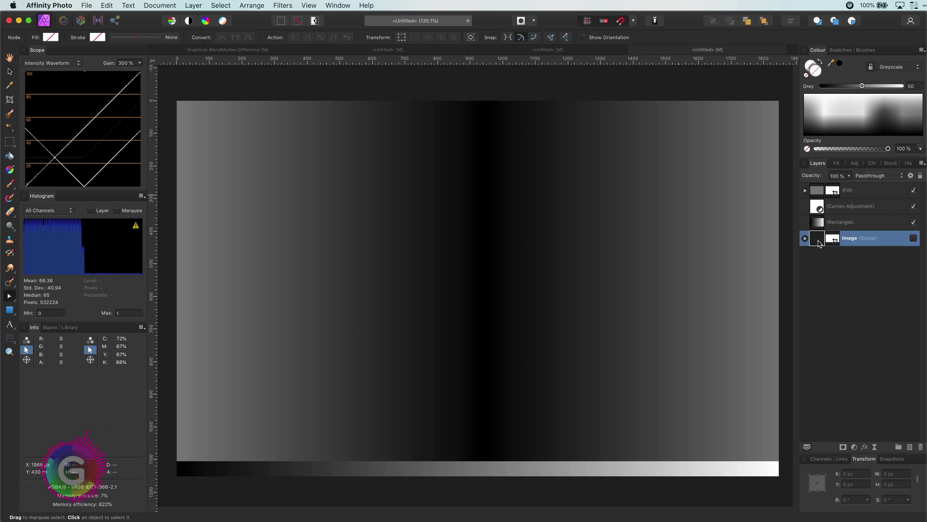
{"action": "left_click_drag", "start_coordinate": [818, 240], "coordinate": [826, 186]}
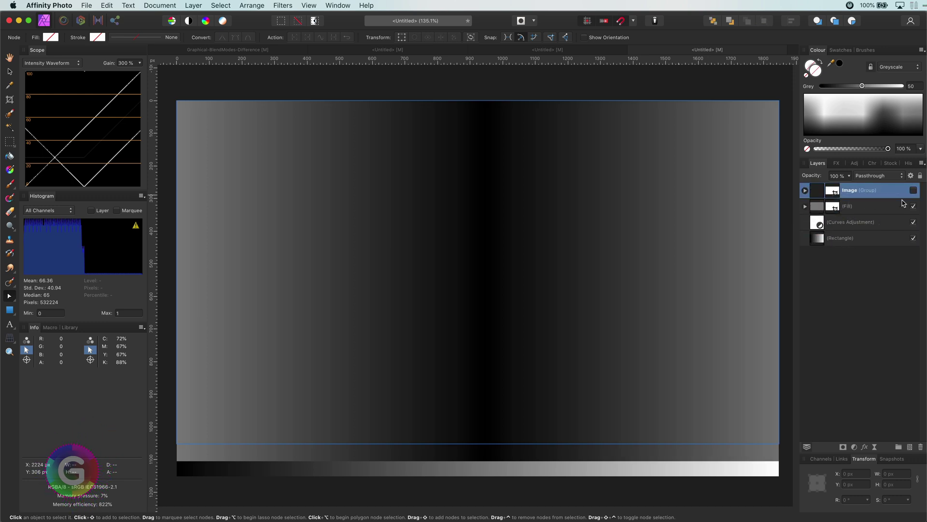
{"action": "left_click", "coordinate": [805, 190]}
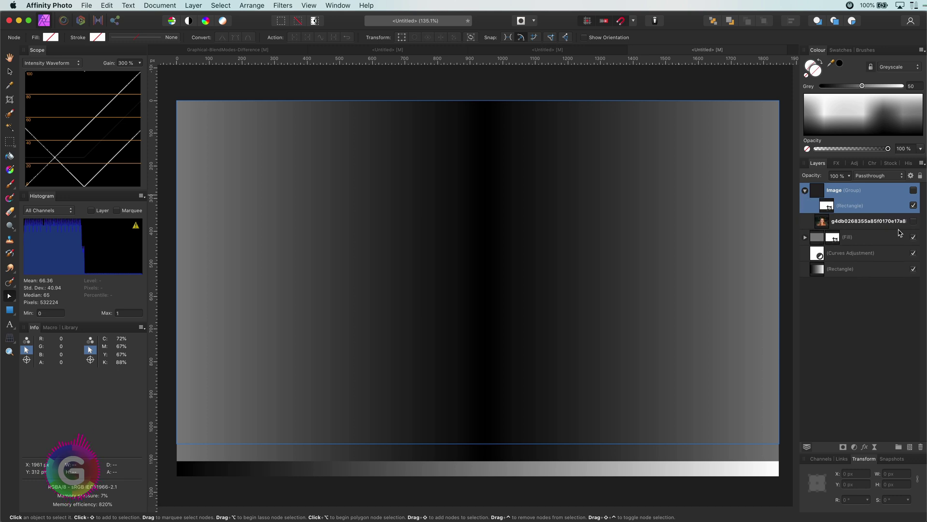
{"action": "left_click", "coordinate": [914, 190]}
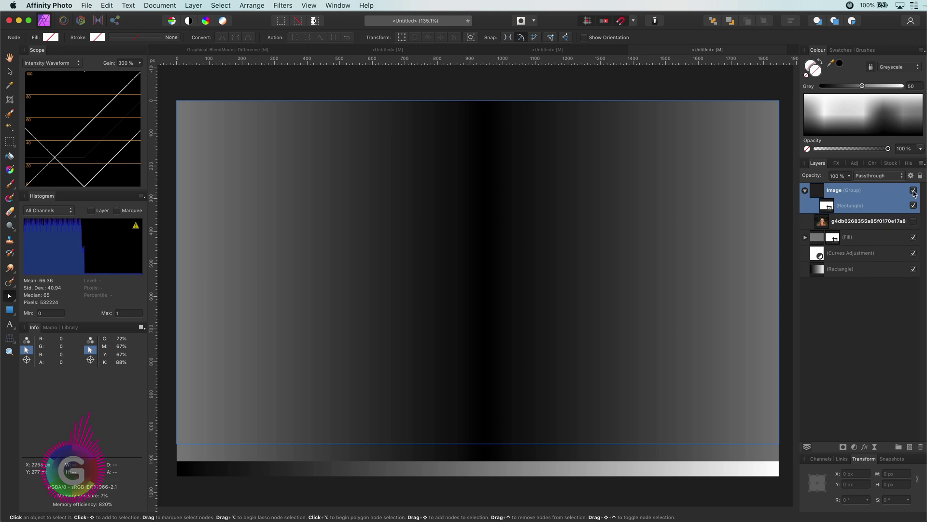
{"action": "left_click", "coordinate": [913, 221]}
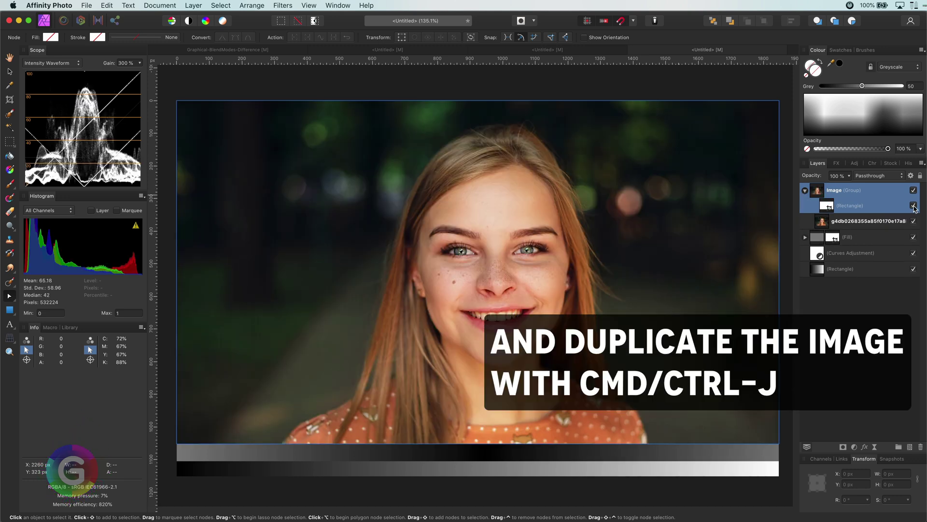
- Duplicate the portrait photo layer and name the copy 'copy of image'
{"action": "left_click", "coordinate": [827, 223]}
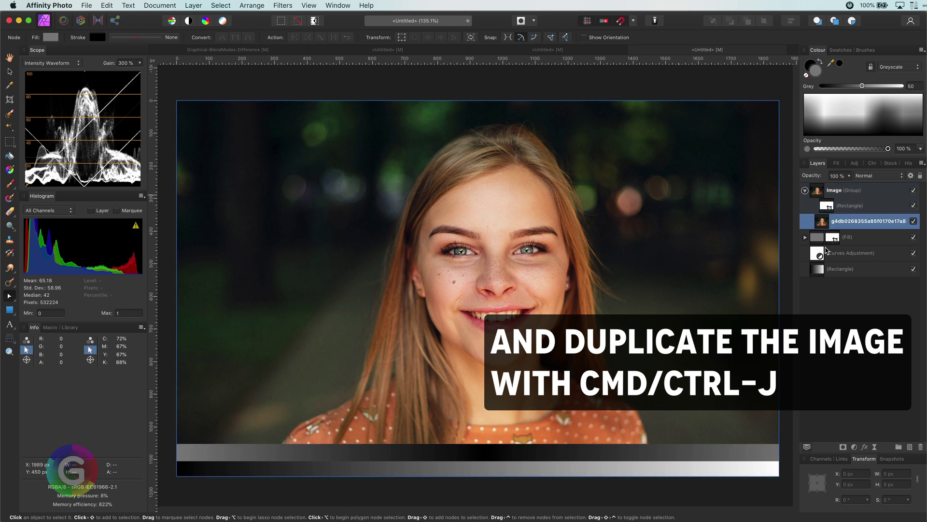
{"action": "key", "text": "super+j"}
{"action": "double_click", "coordinate": [850, 221]}
{"action": "type", "text": "copy of image"}
{"action": "key", "text": "Return"}
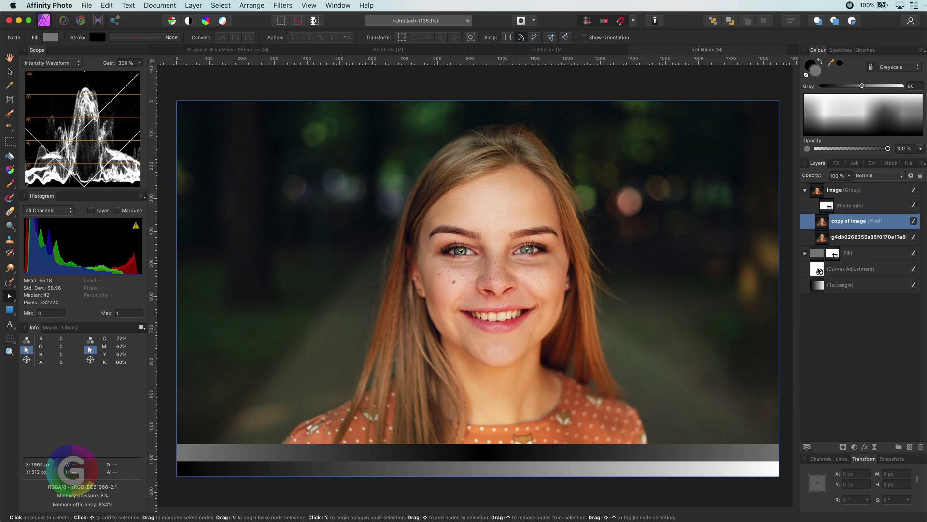
{"action": "left_click", "coordinate": [805, 253]}
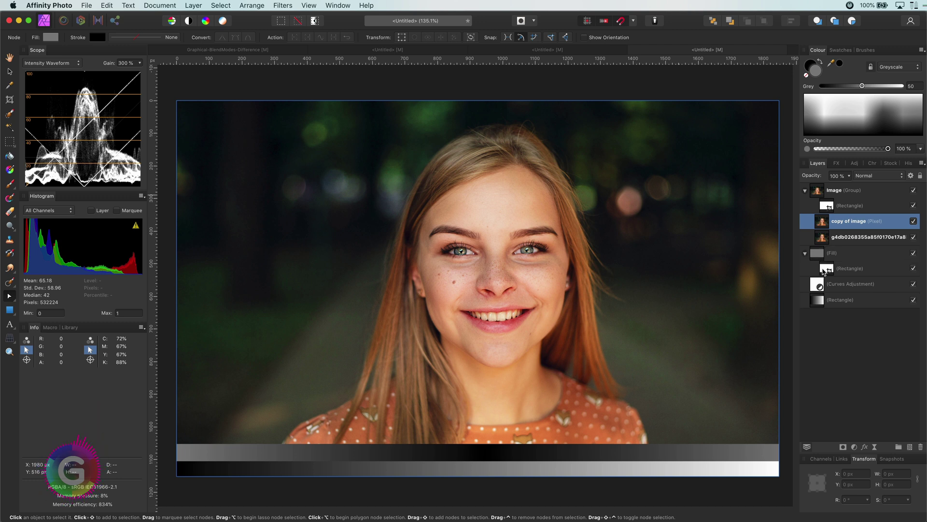
{"action": "left_click", "coordinate": [805, 253]}
- Place linked duplicates of the Difference Fill and Curves layers above 'copy of image'
{"action": "left_click", "coordinate": [817, 257]}
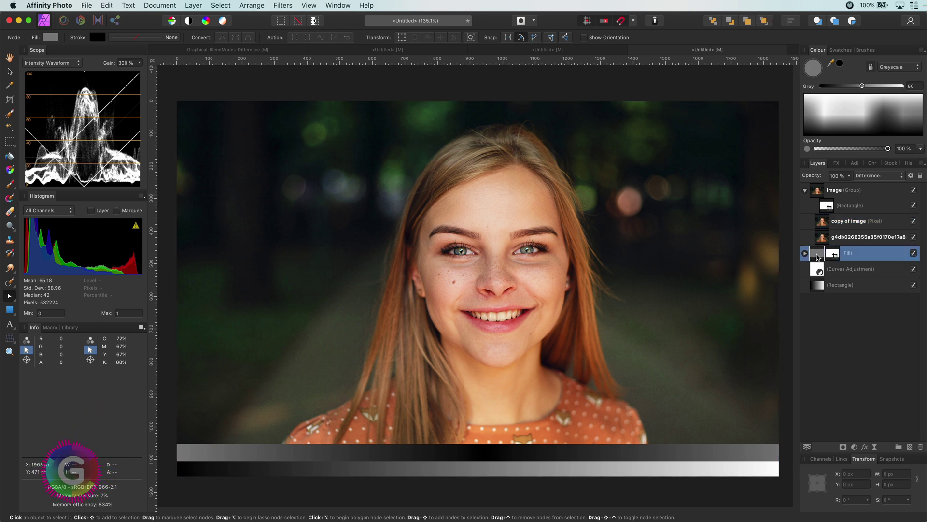
{"action": "right_click", "coordinate": [817, 257]}
{"action": "left_click", "coordinate": [817, 257]}
{"action": "left_click", "coordinate": [192, 6]}
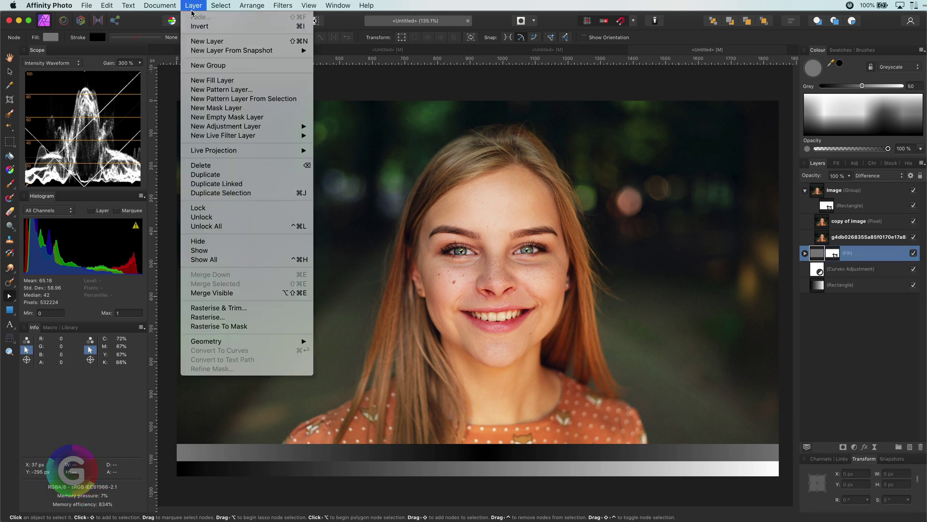
{"action": "left_click", "coordinate": [215, 183]}
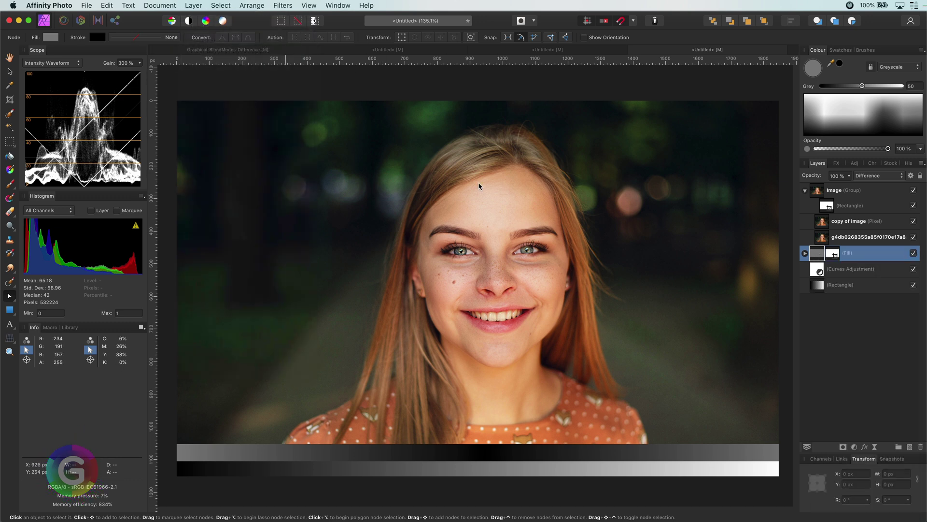
{"action": "left_click_drag", "start_coordinate": [823, 248], "coordinate": [828, 225]}
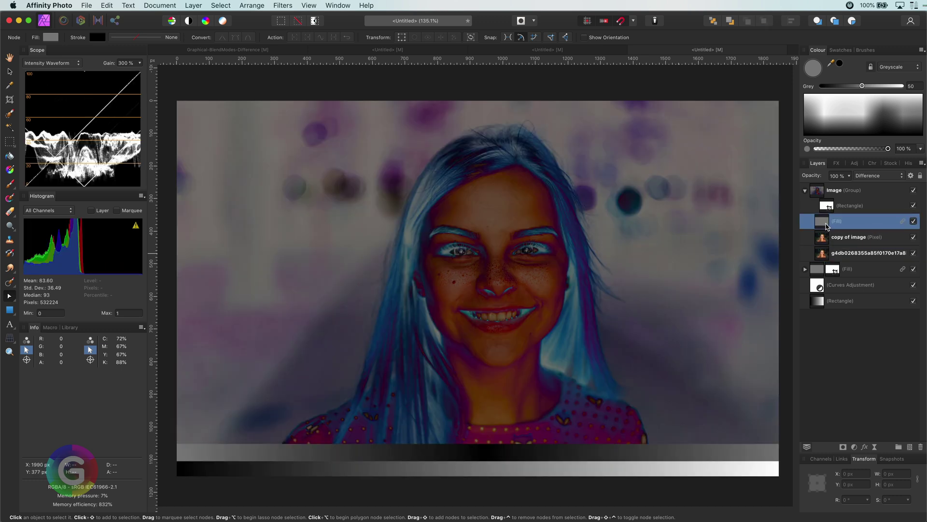
{"action": "left_click", "coordinate": [819, 289]}
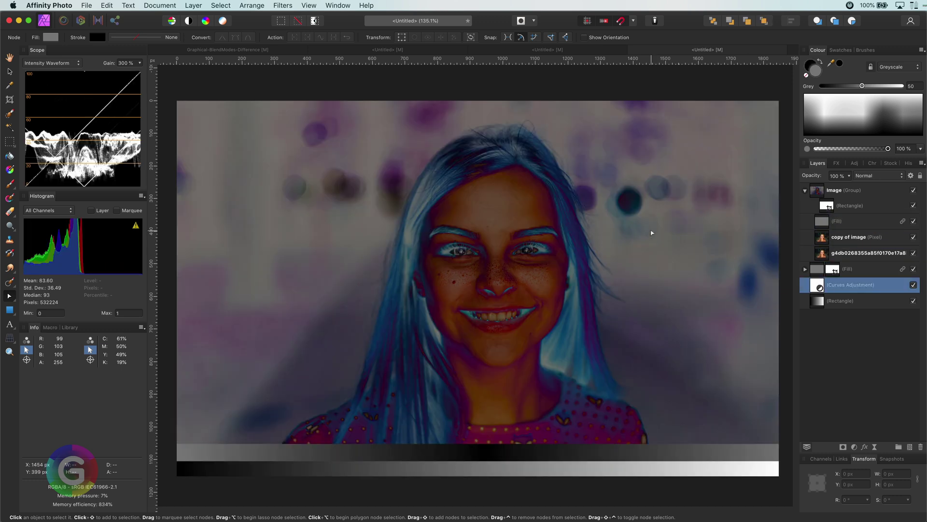
{"action": "left_click", "coordinate": [193, 6]}
{"action": "left_click", "coordinate": [230, 182]}
{"action": "left_click_drag", "start_coordinate": [821, 286], "coordinate": [843, 236]}
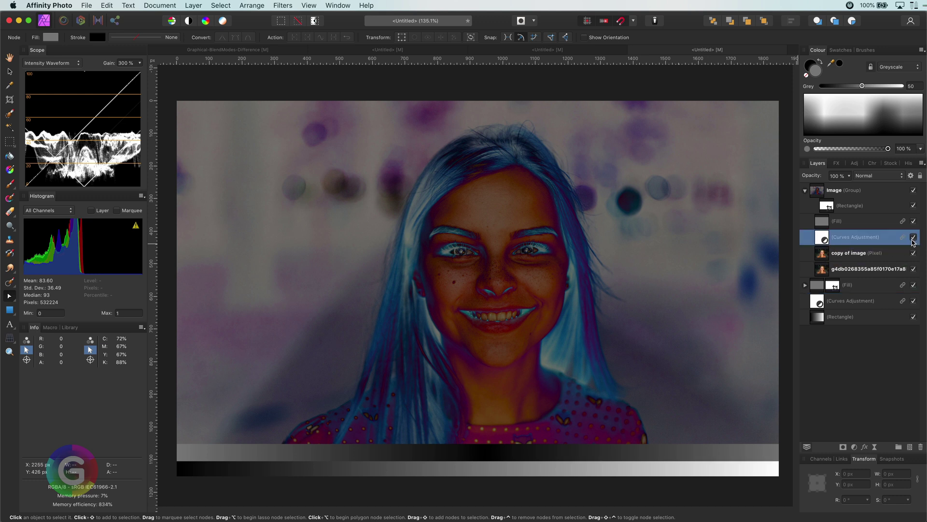
- Group 'copy of image' with the linked Fill and Curves using Cmd+G
{"action": "left_click", "coordinate": [858, 257]}
{"action": "left_click", "coordinate": [863, 227], "text": "shift"}
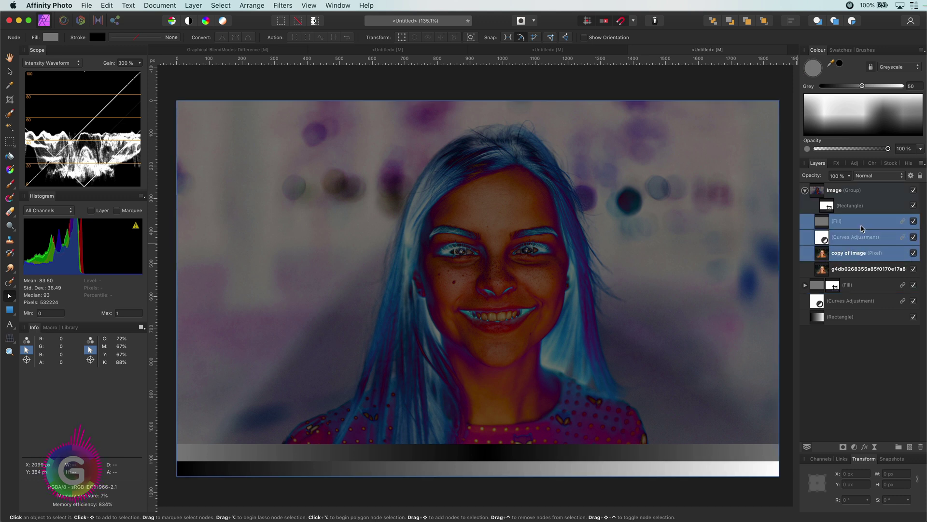
{"action": "key", "text": "super+g"}
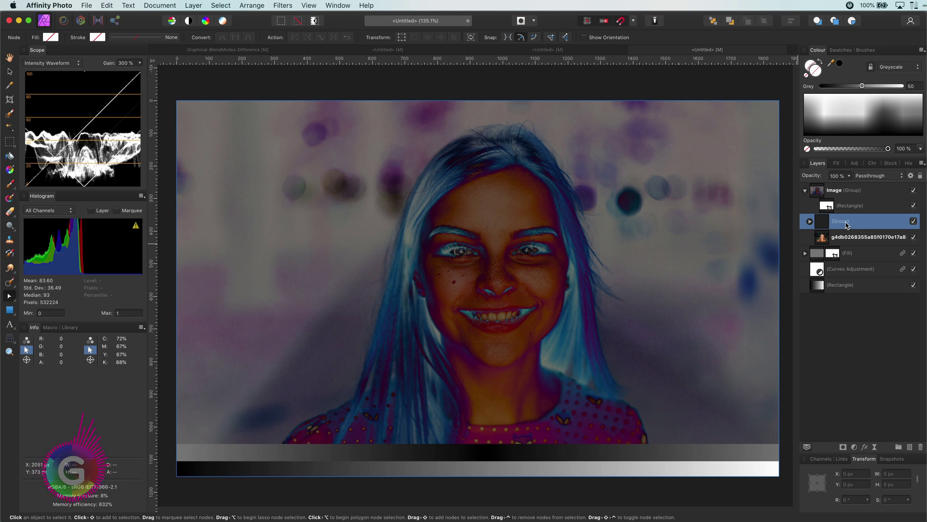
{"action": "double_click", "coordinate": [846, 223]}
- Name the new group 'Differenced group'
{"action": "type", "text": "Differen"}
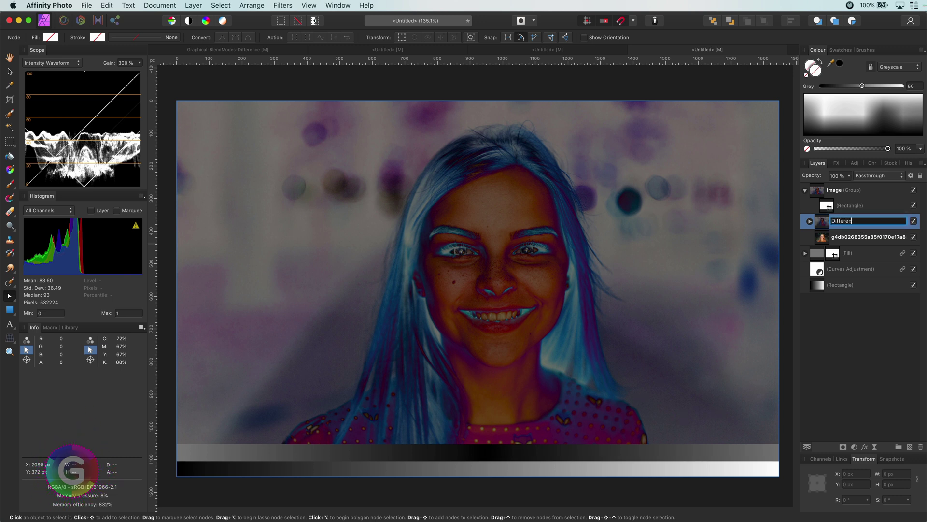
{"action": "type", "text": "ce layer"}
{"action": "key", "text": "Return"}
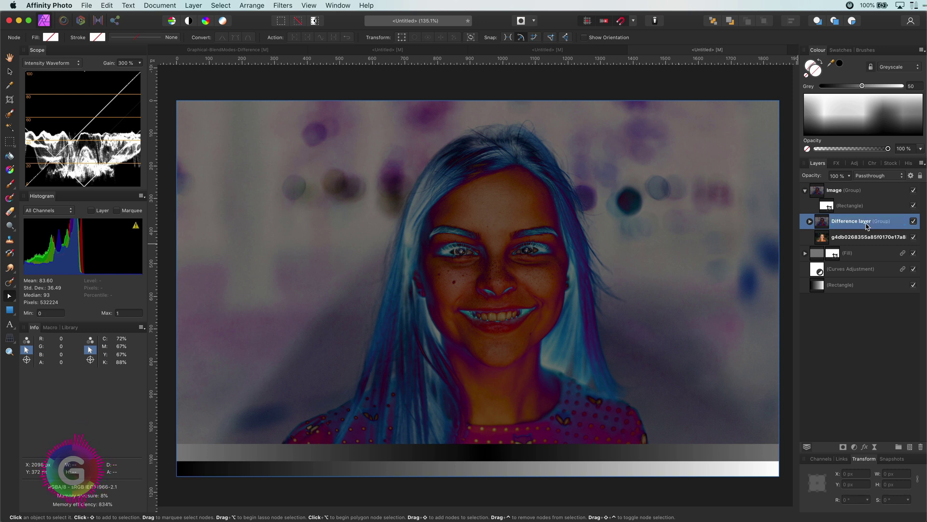
{"action": "double_click", "coordinate": [860, 223]}
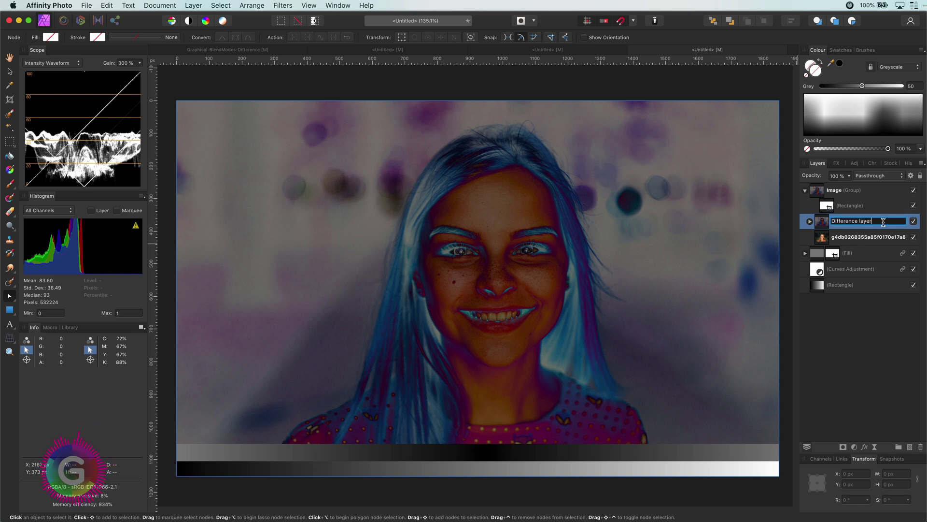
{"action": "key", "text": "BackSpace"}
{"action": "key", "text": "BackSpace"}
{"action": "type", "text": "d group"}
{"action": "key", "text": "Return"}
- Rename the underlying portrait photo layer to 'Original'
{"action": "double_click", "coordinate": [861, 237]}
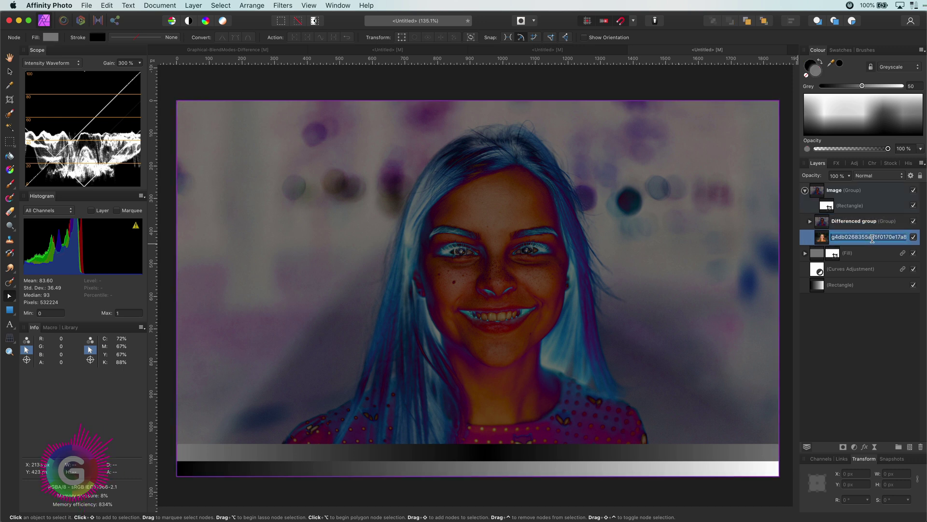
{"action": "type", "text": "Original"}
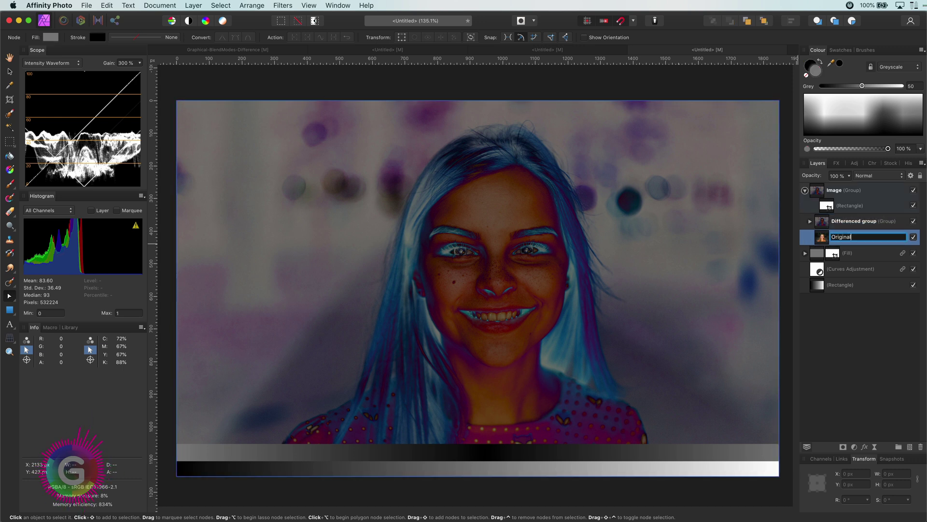
{"action": "key", "text": "Return"}
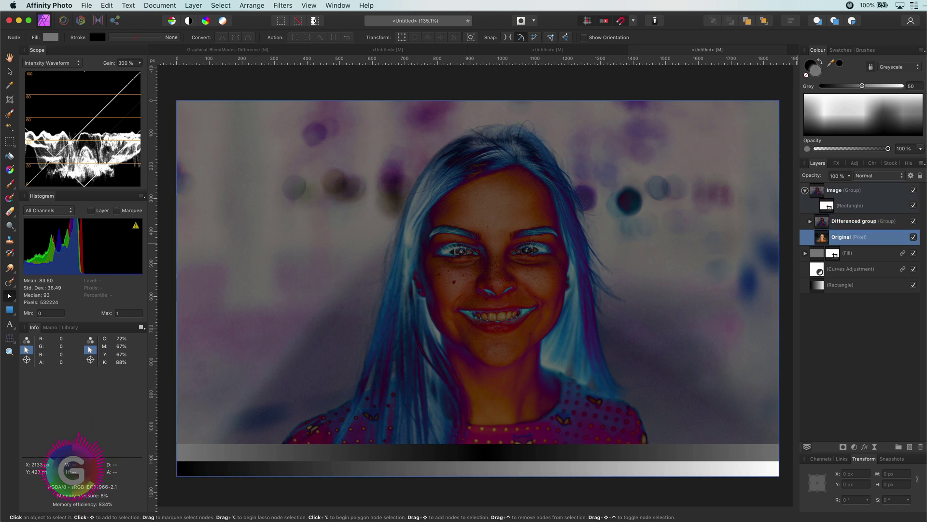
- Add a Channel Mixer above 'copy of image' with its Output Channel set to Gray
{"action": "left_click", "coordinate": [810, 222]}
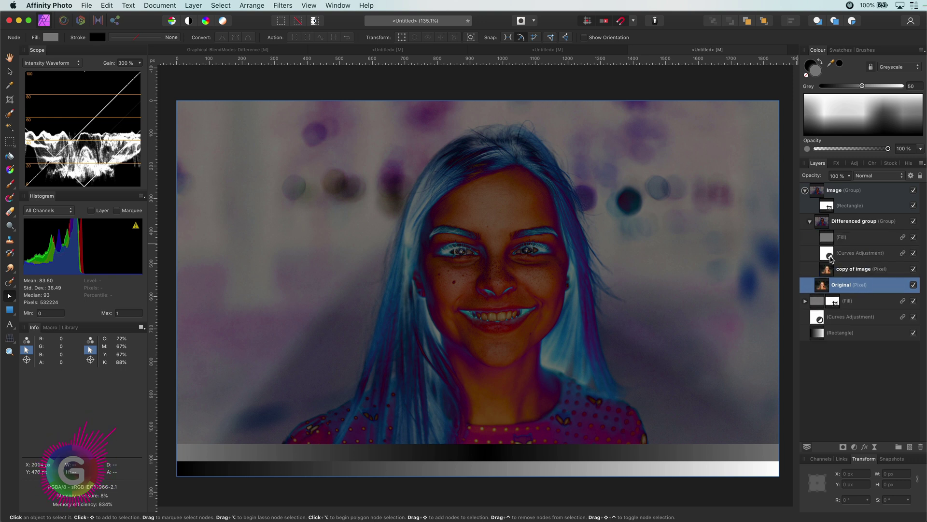
{"action": "left_click", "coordinate": [827, 269]}
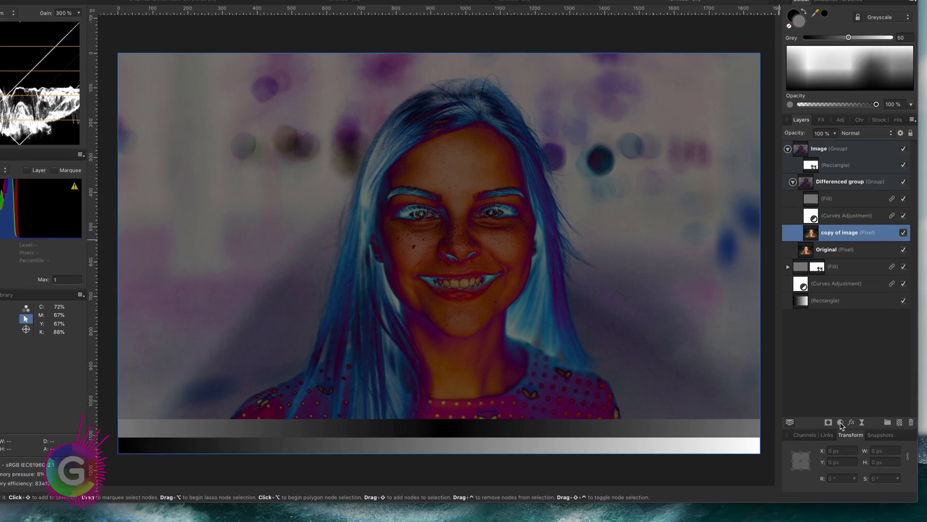
{"action": "left_click", "coordinate": [841, 423]}
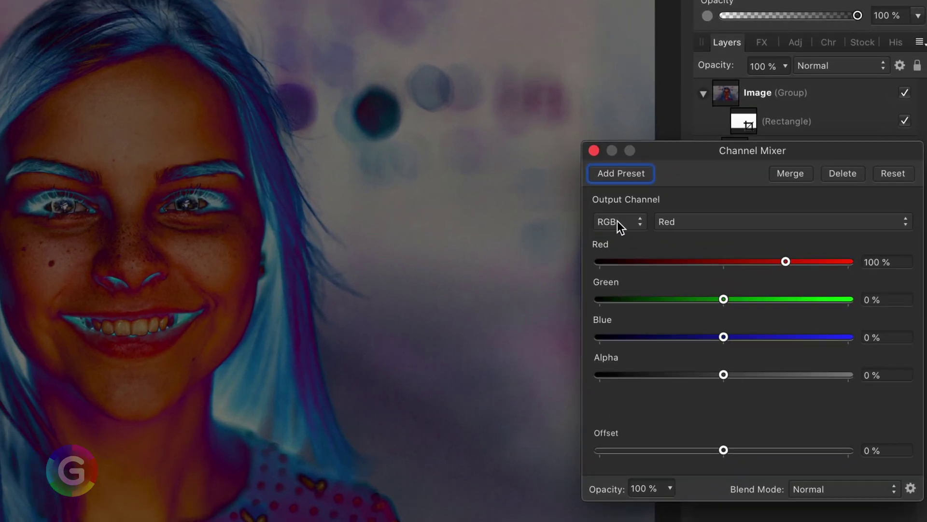
{"action": "left_click", "coordinate": [719, 268]}
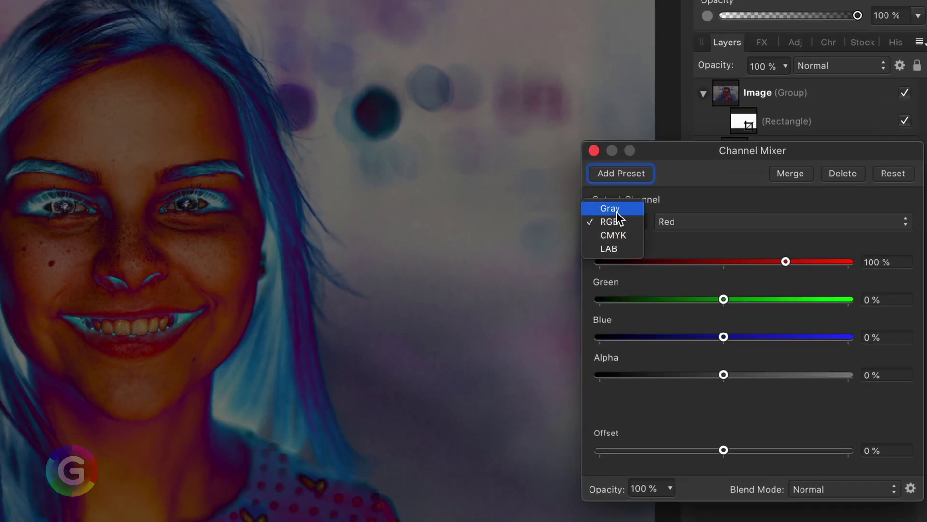
{"action": "left_click", "coordinate": [615, 210]}
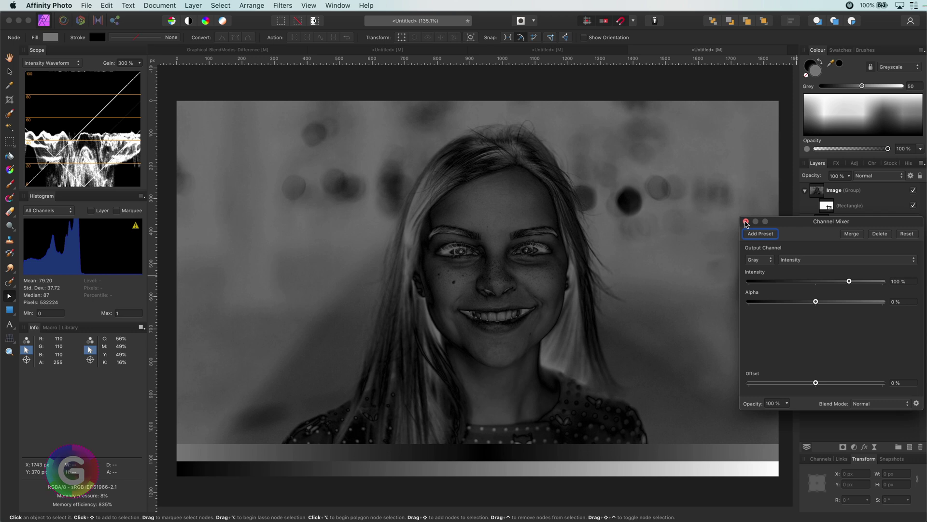
{"action": "left_click", "coordinate": [746, 222]}
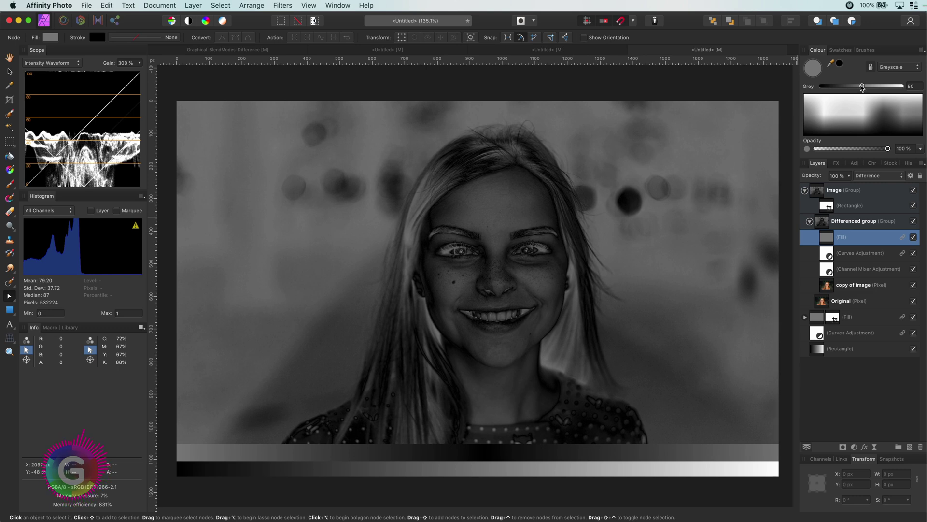
- Drag the Fill's Grey slider between about 12 and 62 to compare the portrait
{"action": "left_click_drag", "start_coordinate": [863, 87], "coordinate": [830, 87]}
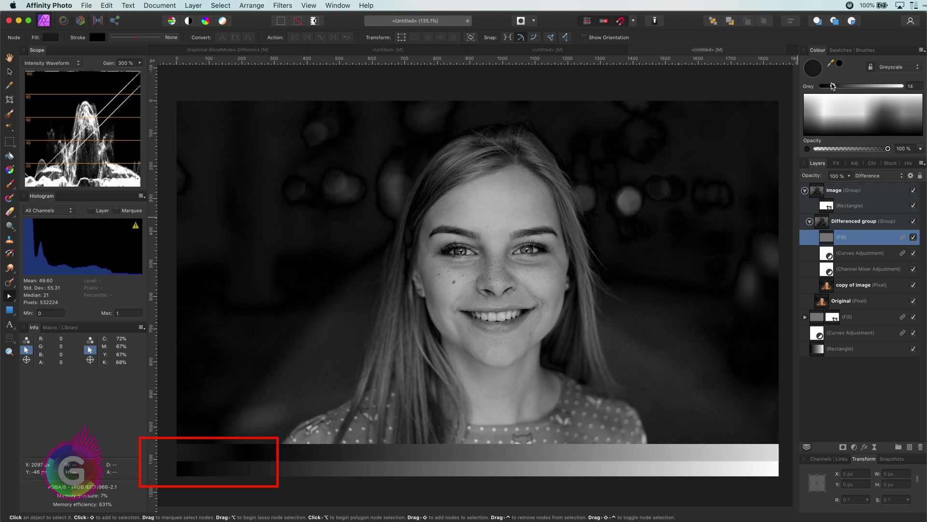
{"action": "left_click_drag", "start_coordinate": [831, 86], "coordinate": [857, 89]}
- Set the Differenced group's Fill grey value to 50
{"action": "left_click", "coordinate": [913, 87]}
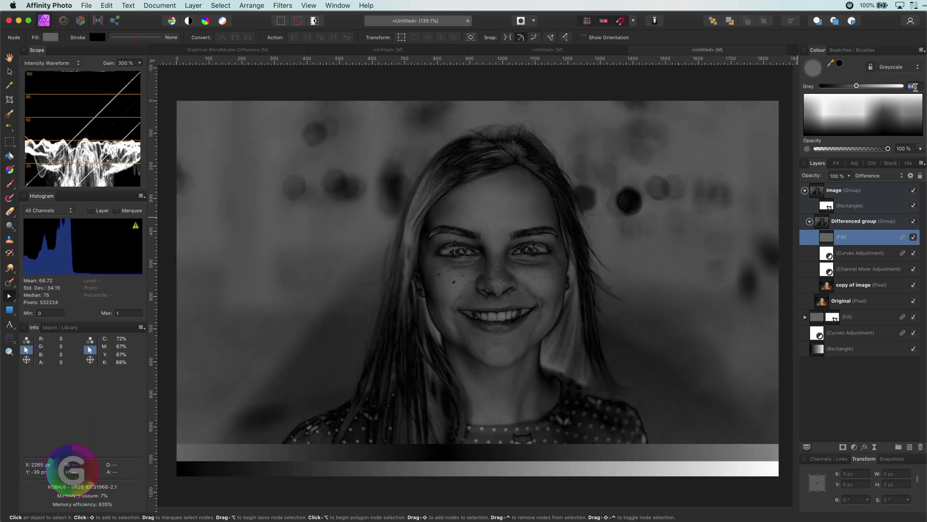
{"action": "type", "text": "50"}
{"action": "key", "text": "Return"}
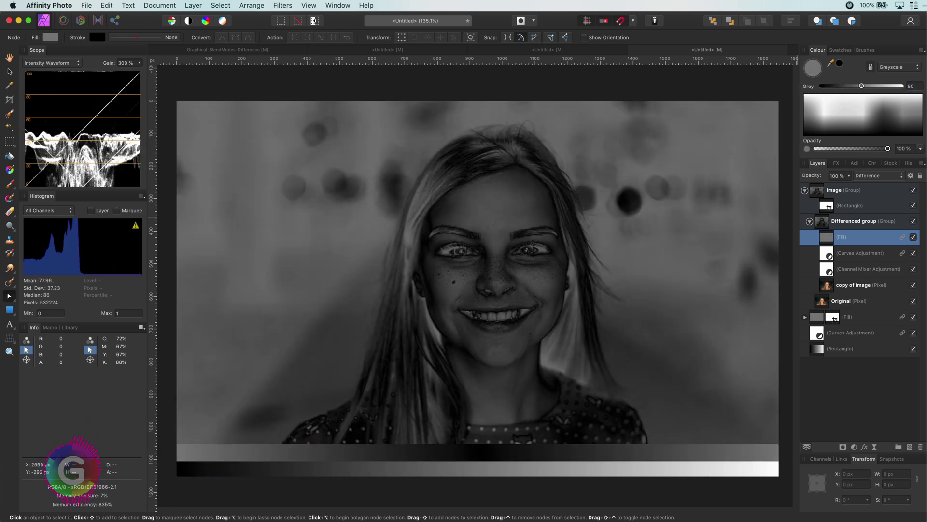
- Test contrast curves by moving the Curves end points, then reset to a straight diagonal
{"action": "double_click", "coordinate": [829, 255]}
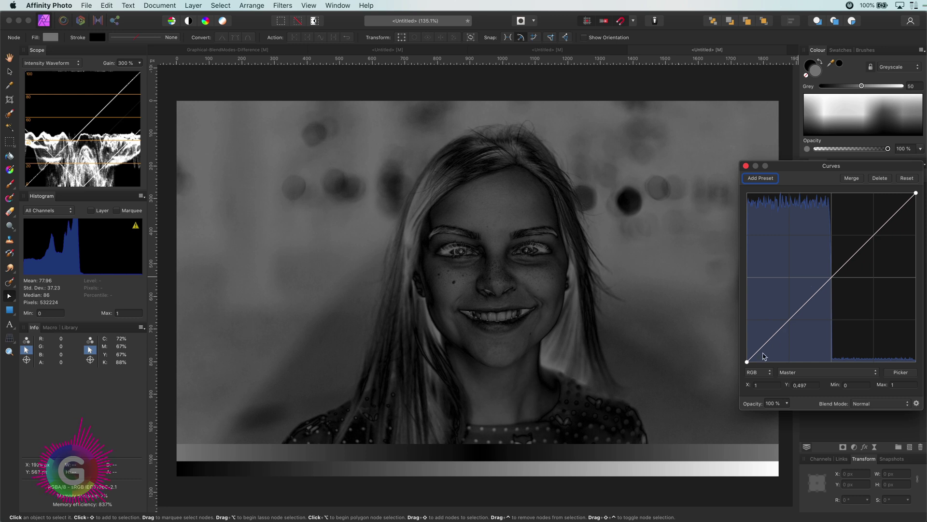
{"action": "left_click", "coordinate": [748, 362]}
{"action": "left_click_drag", "start_coordinate": [749, 363], "coordinate": [798, 365]}
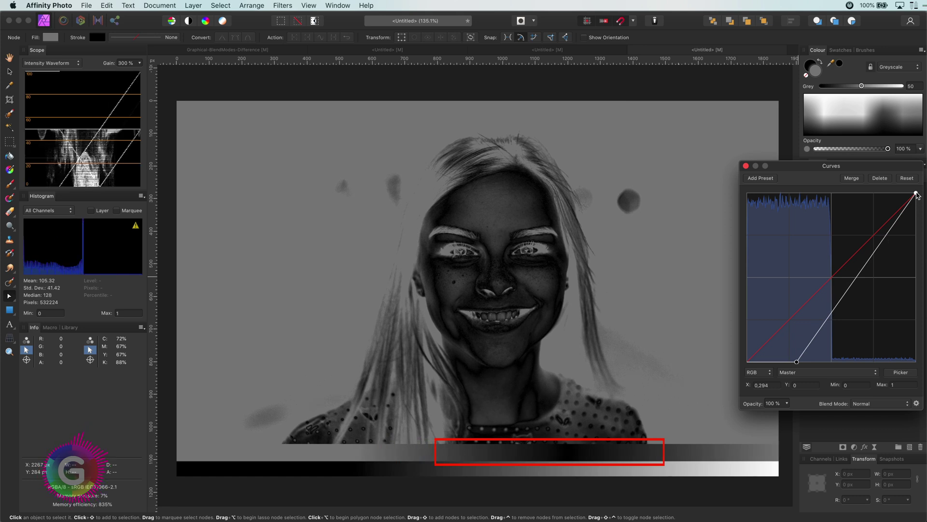
{"action": "left_click_drag", "start_coordinate": [916, 194], "coordinate": [871, 193]}
{"action": "left_click_drag", "start_coordinate": [797, 362], "coordinate": [791, 362]}
{"action": "left_click_drag", "start_coordinate": [871, 194], "coordinate": [875, 195]}
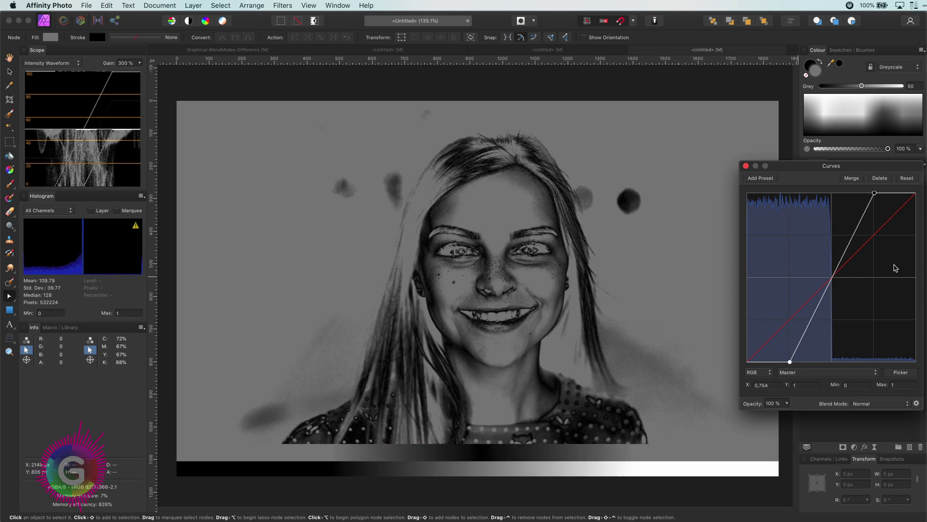
{"action": "left_click", "coordinate": [907, 177]}
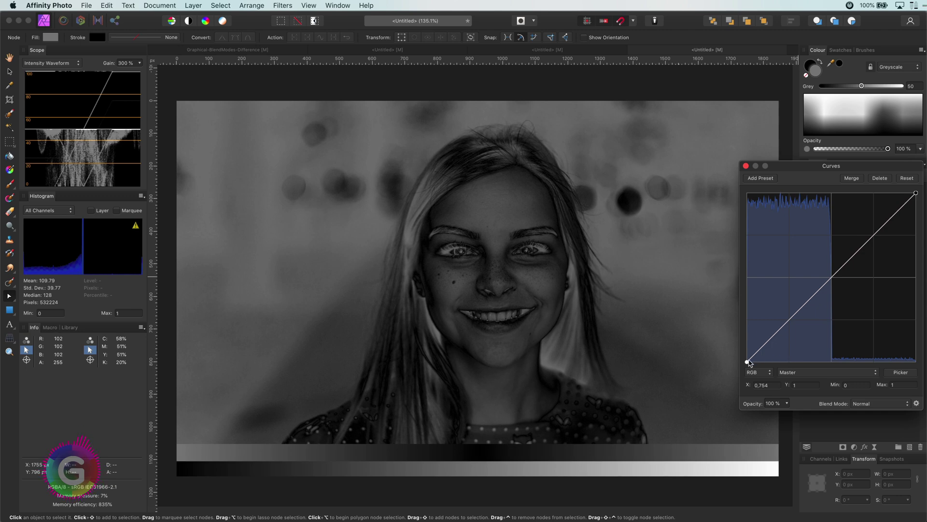
{"action": "left_click_drag", "start_coordinate": [747, 361], "coordinate": [741, 276]}
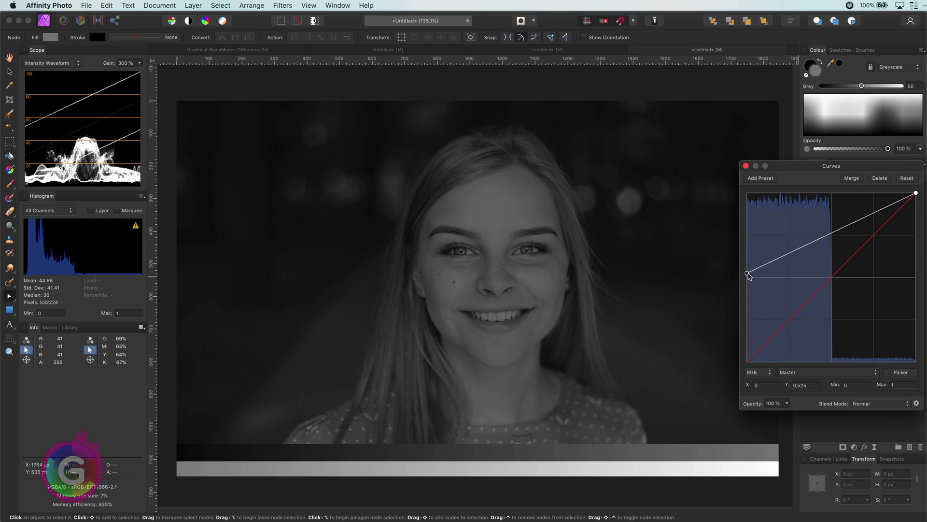
{"action": "left_click_drag", "start_coordinate": [748, 273], "coordinate": [747, 361]}
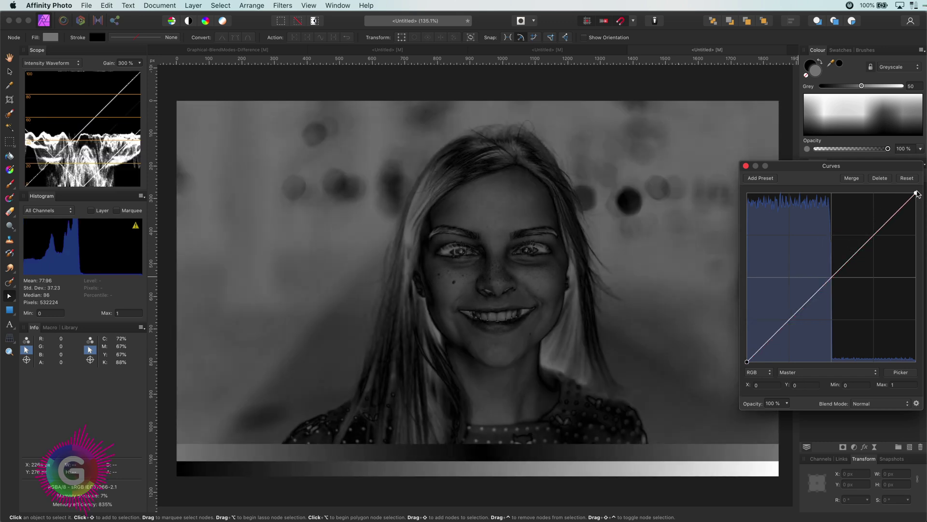
- Reshape the Curves so it starts at mid-grey on the left edge and reaches white near 0.225
{"action": "left_click_drag", "start_coordinate": [916, 194], "coordinate": [916, 279]}
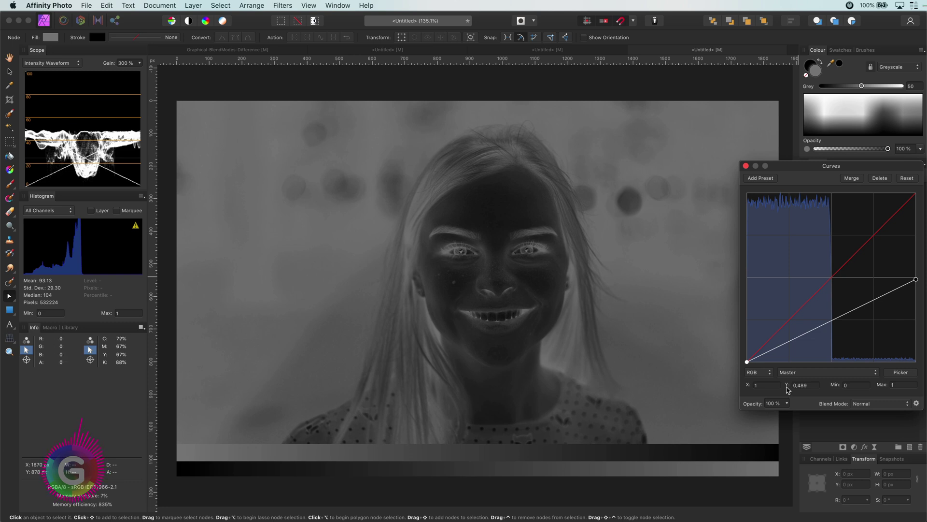
{"action": "left_click_drag", "start_coordinate": [747, 363], "coordinate": [730, 387]}
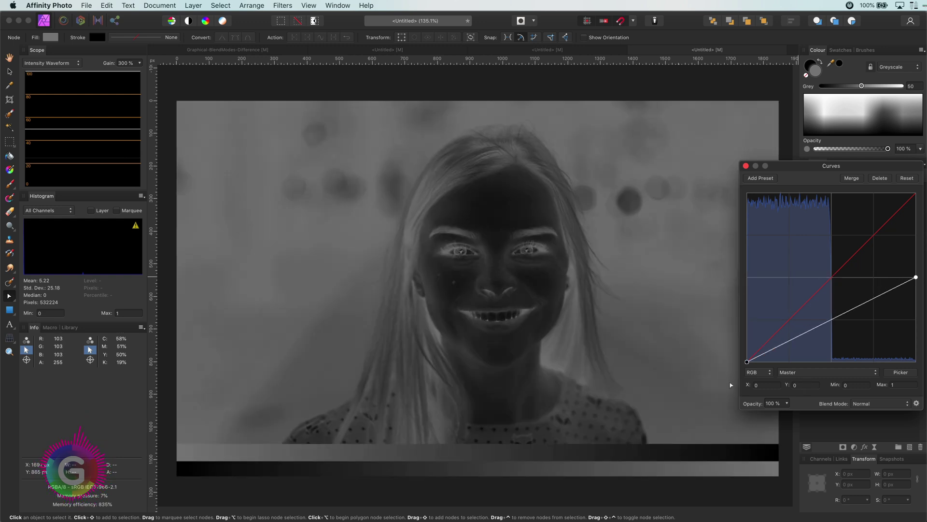
{"action": "left_click_drag", "start_coordinate": [757, 387], "coordinate": [832, 396]}
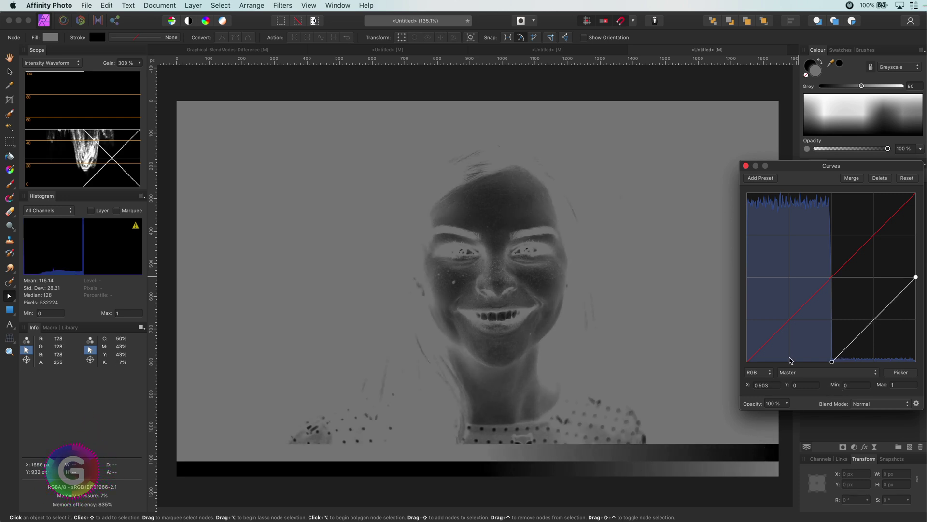
{"action": "left_click_drag", "start_coordinate": [832, 361], "coordinate": [734, 279]}
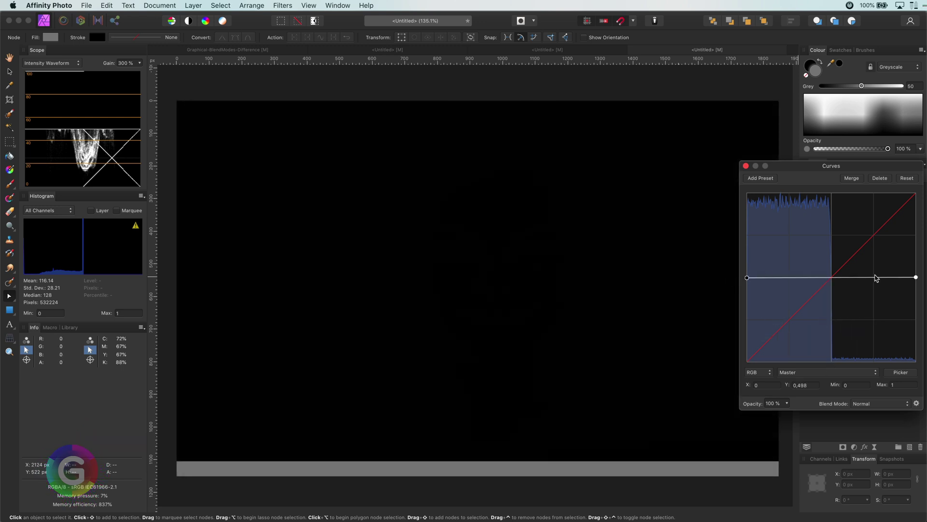
{"action": "left_click_drag", "start_coordinate": [915, 276], "coordinate": [786, 191]}
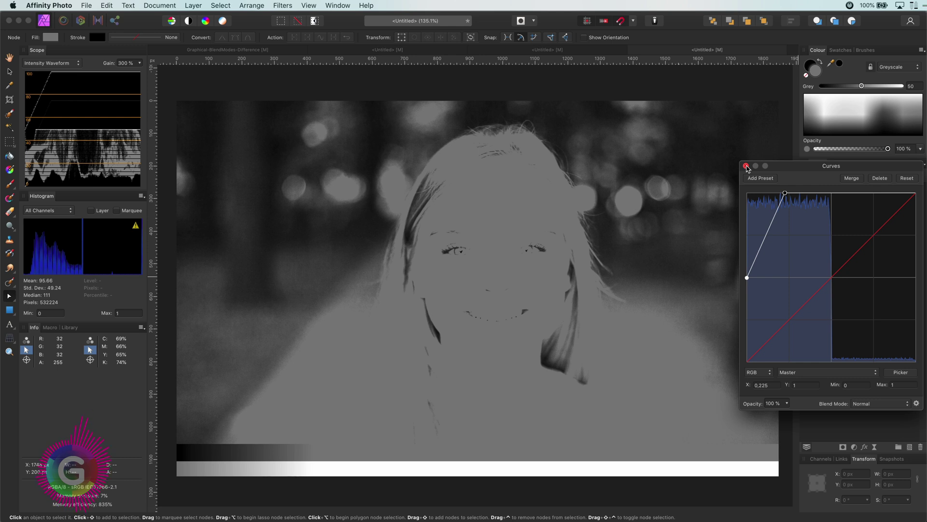
- Close Curves, set the Differenced group's blend mode to Overlay, and toggle it to compare
{"action": "left_click", "coordinate": [746, 166]}
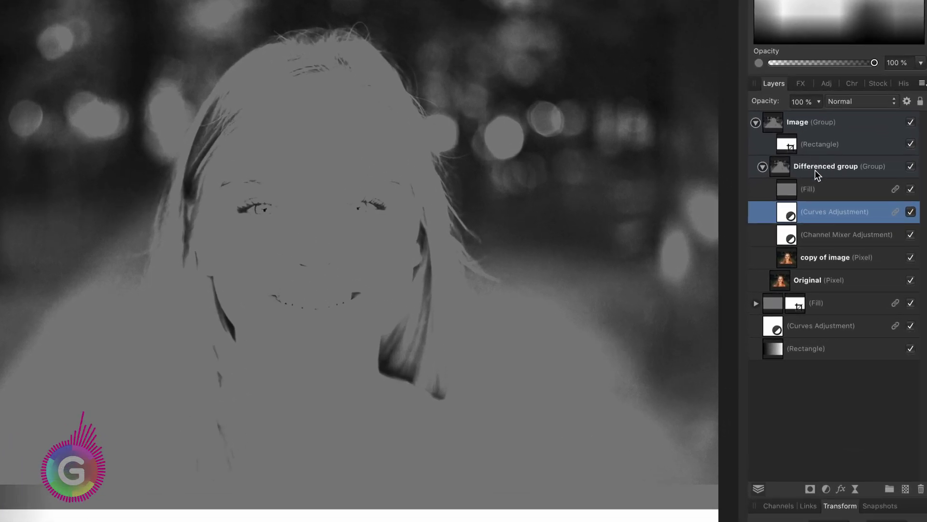
{"action": "left_click", "coordinate": [816, 170]}
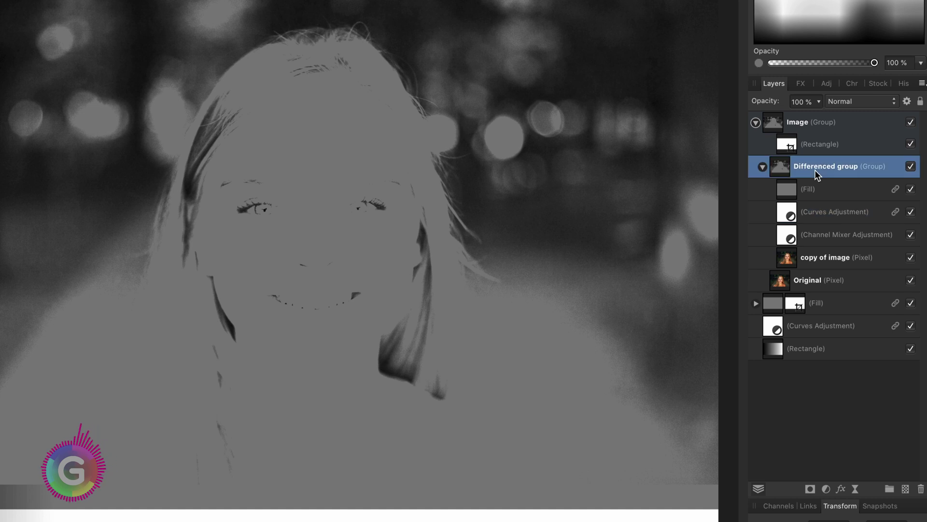
{"action": "left_click", "coordinate": [850, 101]}
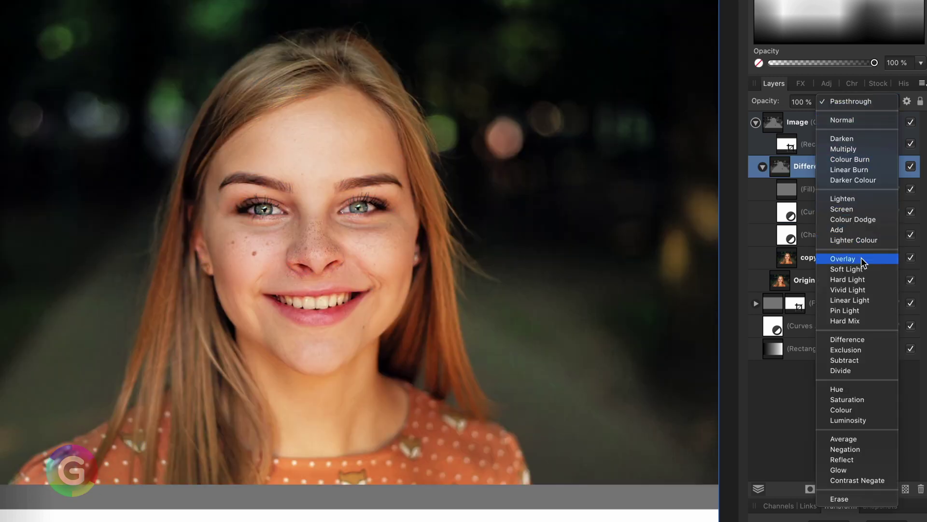
{"action": "left_click", "coordinate": [862, 259]}
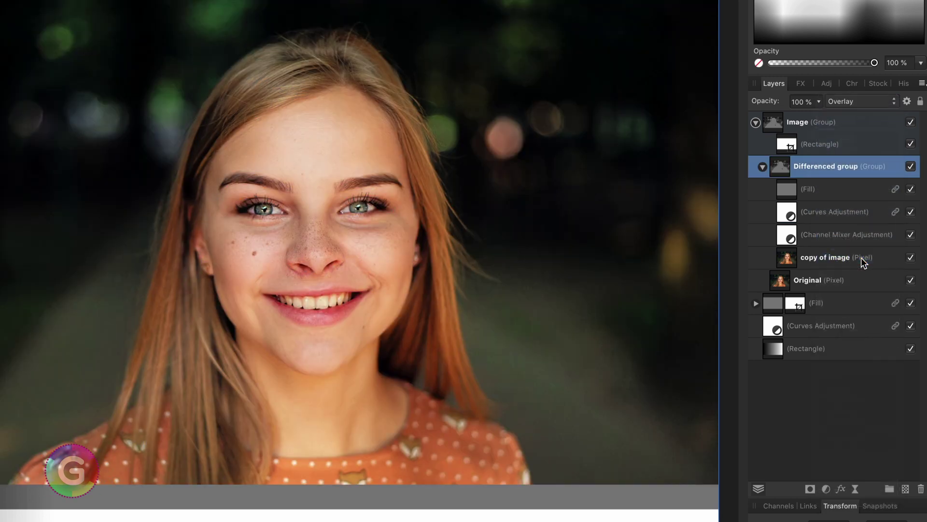
{"action": "left_click", "coordinate": [911, 167]}
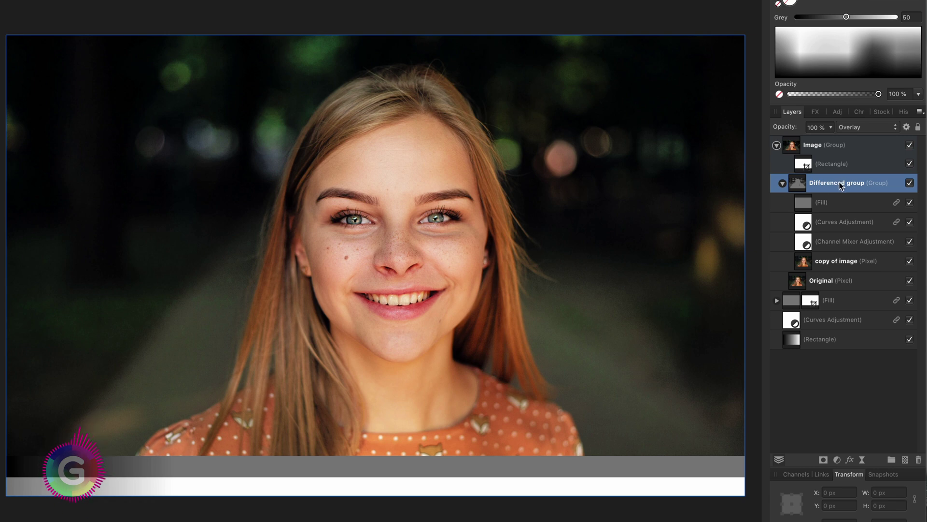
- Add an Invert adjustment above the Fill layer inside the Differenced group
{"action": "left_click", "coordinate": [808, 208]}
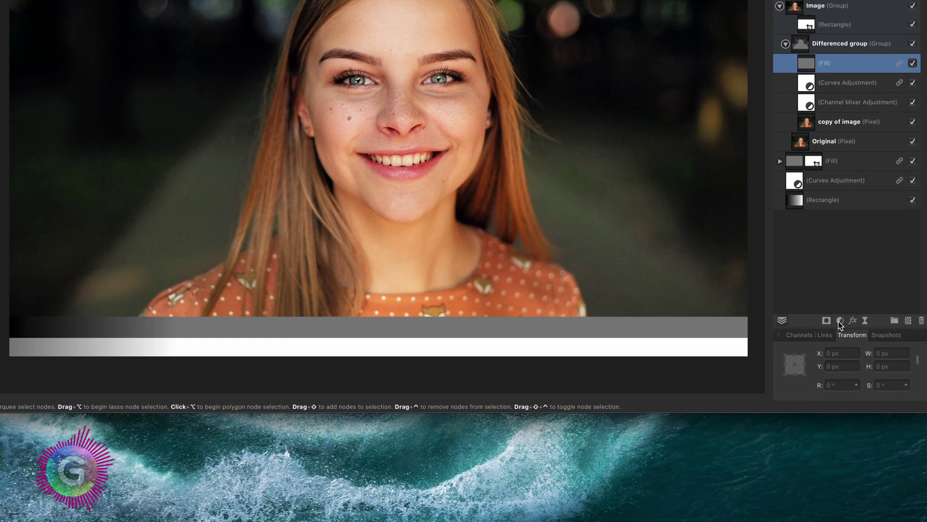
{"action": "left_click", "coordinate": [839, 321]}
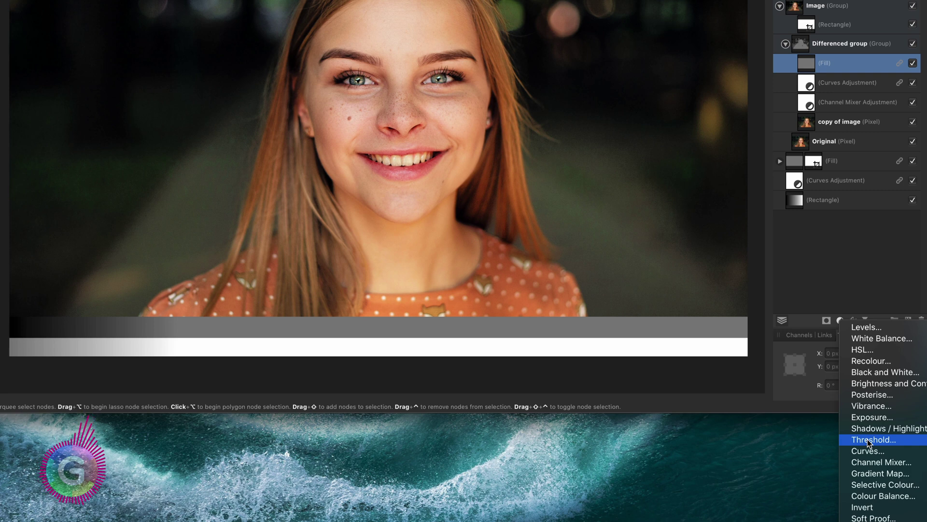
{"action": "left_click", "coordinate": [877, 507]}
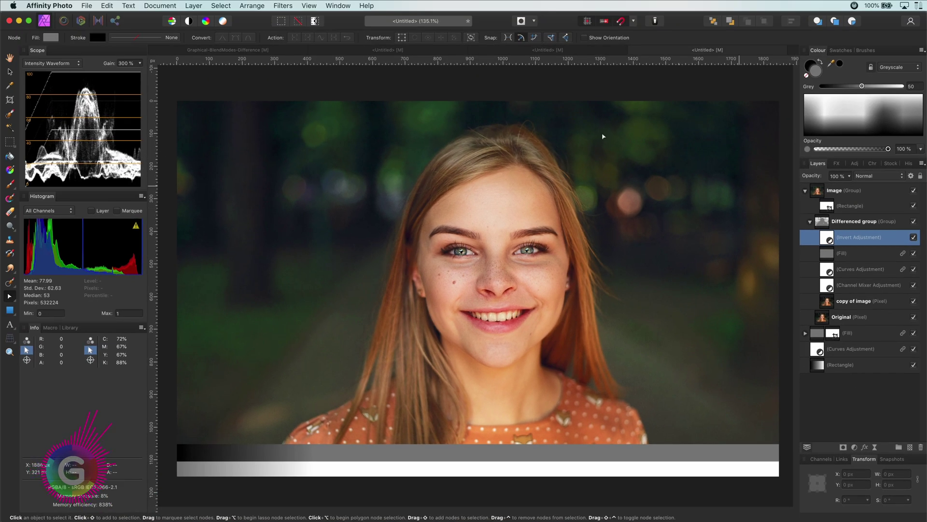
- Duplicate the Invert adjustment via Layer > Duplicate and move the copy below Original, outside the group
{"action": "left_click", "coordinate": [173, 7]}
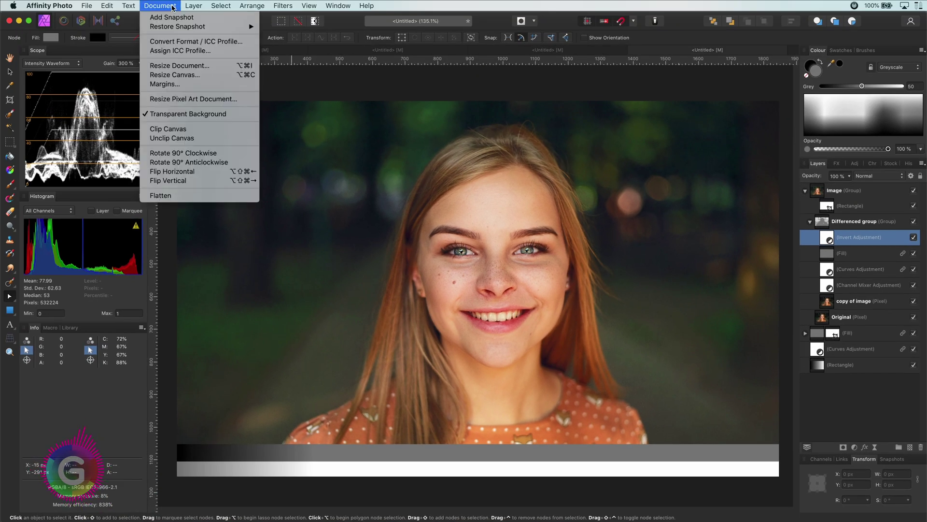
{"action": "mouse_move", "coordinate": [194, 5]}
{"action": "left_click", "coordinate": [256, 194]}
{"action": "left_click_drag", "start_coordinate": [834, 310], "coordinate": [827, 341]}
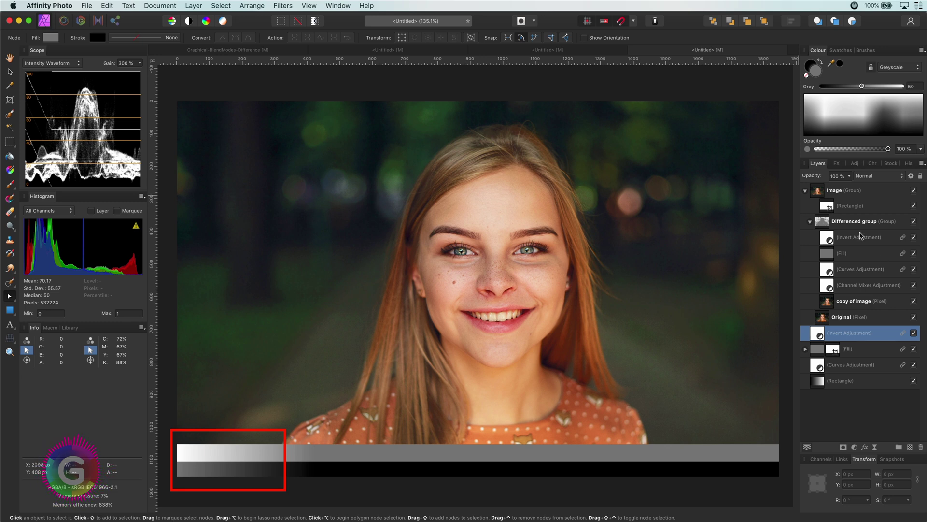
- Hide the group's Invert adjustment and steepen its Curves to brighten the portrait
{"action": "left_click", "coordinate": [856, 229]}
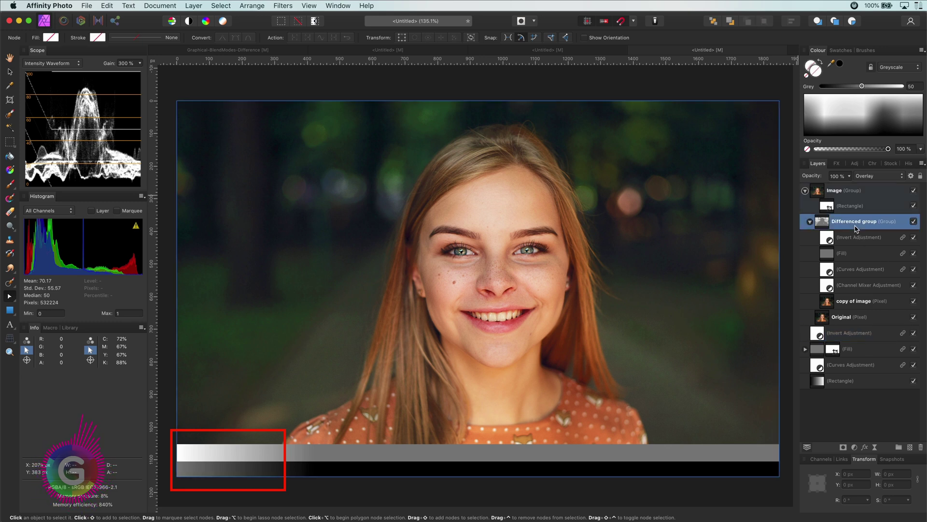
{"action": "left_click", "coordinate": [914, 239]}
{"action": "left_click", "coordinate": [914, 238]}
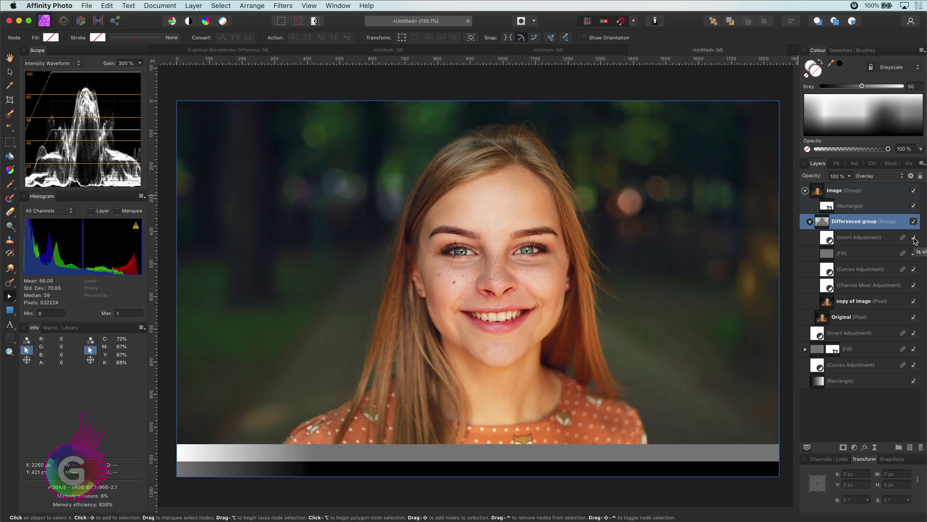
{"action": "left_click", "coordinate": [914, 239]}
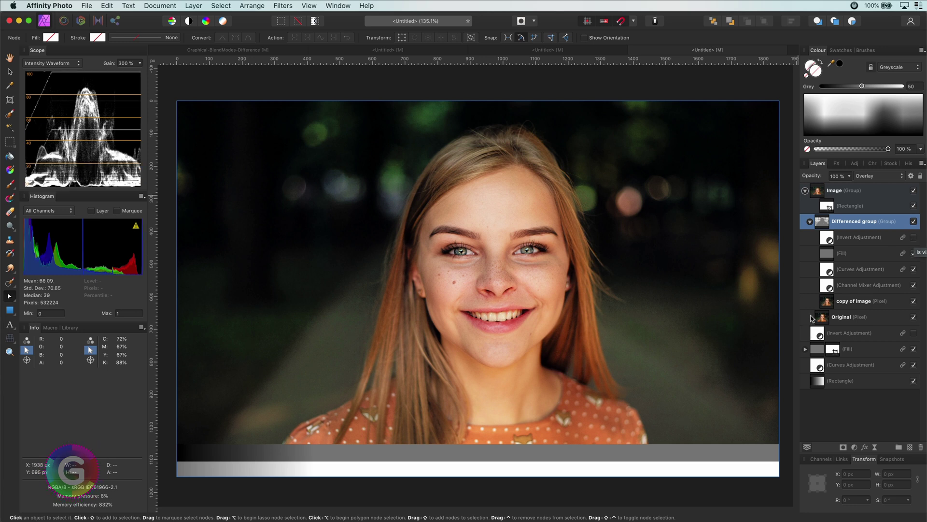
{"action": "double_click", "coordinate": [829, 272]}
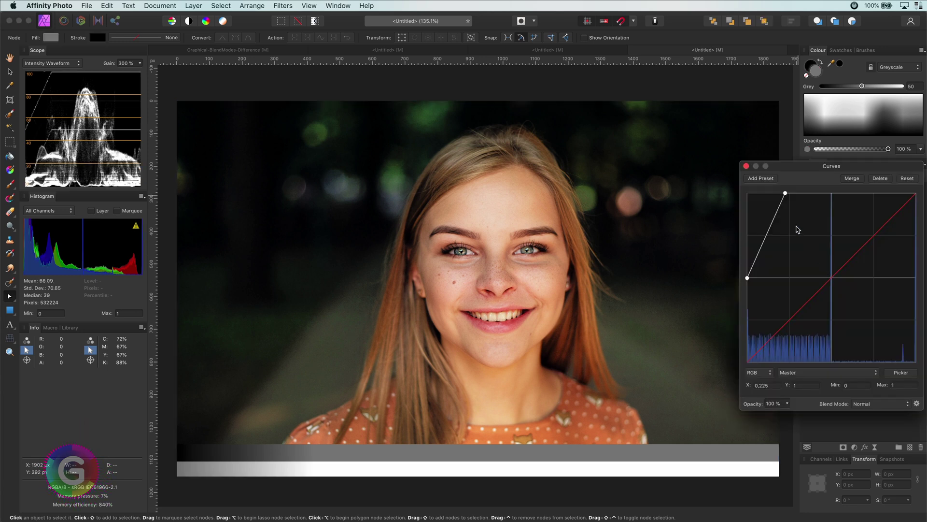
{"action": "left_click_drag", "start_coordinate": [785, 193], "coordinate": [916, 193]}
{"action": "left_click_drag", "start_coordinate": [748, 278], "coordinate": [790, 369]}
{"action": "left_click_drag", "start_coordinate": [917, 193], "coordinate": [875, 196]}
{"action": "left_click_drag", "start_coordinate": [789, 362], "coordinate": [812, 362]}
{"action": "left_click_drag", "start_coordinate": [875, 195], "coordinate": [857, 196]}
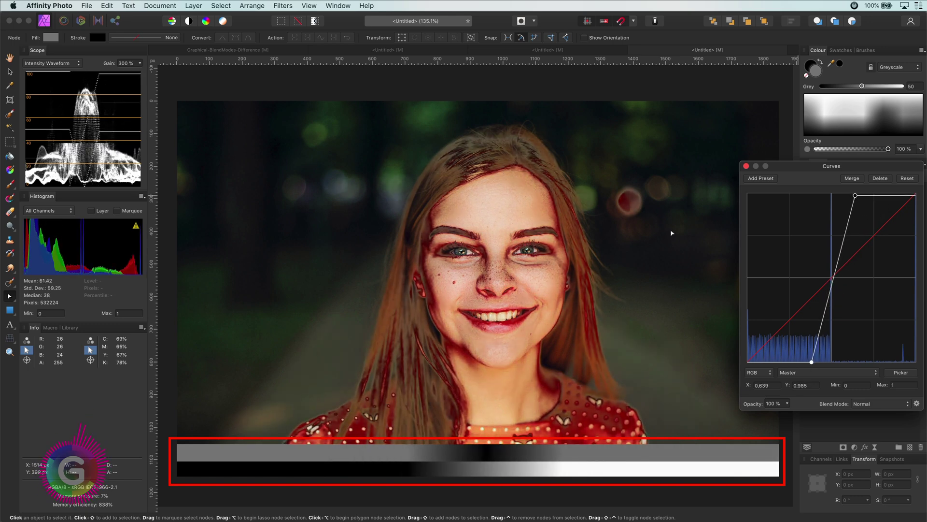
{"action": "left_click", "coordinate": [746, 165]}
- Rework the Curves to start at about 0.5 along the bottom and end at 0.72 on the right
{"action": "left_click", "coordinate": [914, 237]}
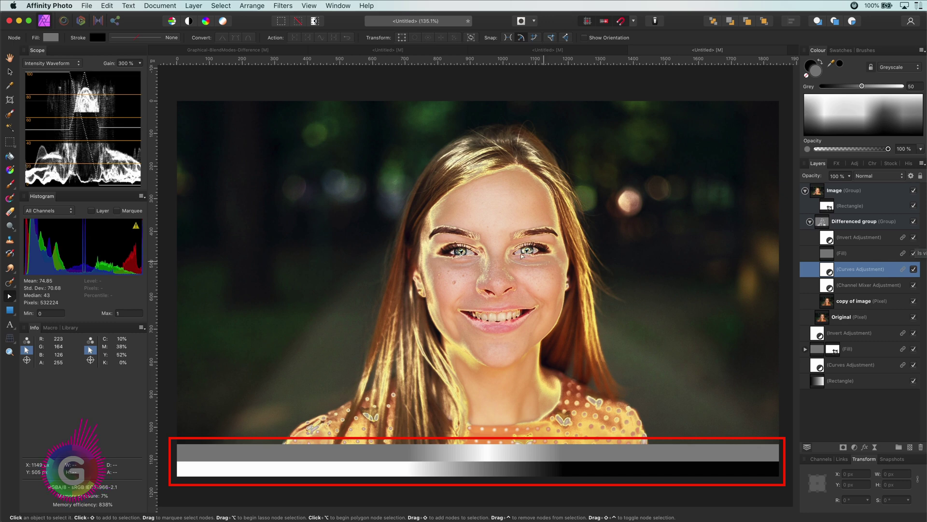
{"action": "double_click", "coordinate": [826, 269]}
{"action": "left_click_drag", "start_coordinate": [855, 197], "coordinate": [916, 195]}
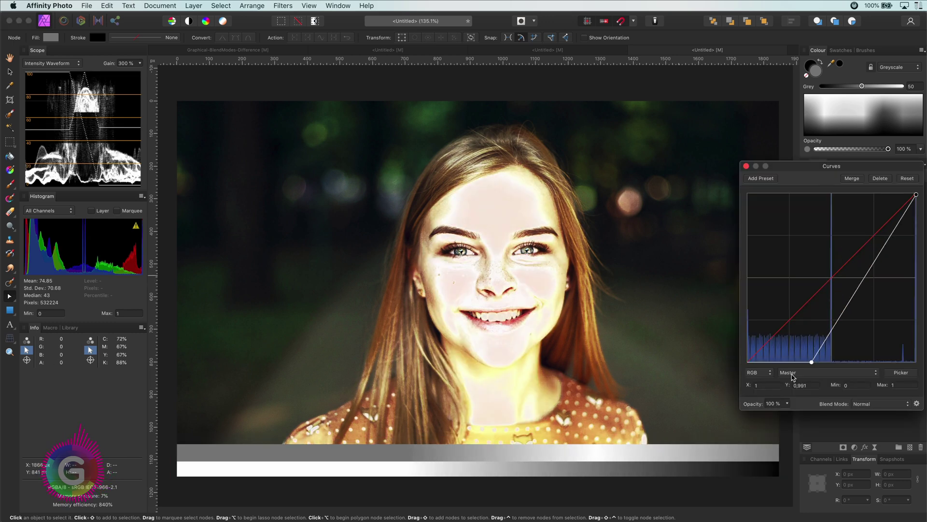
{"action": "left_click_drag", "start_coordinate": [811, 361], "coordinate": [832, 362]}
{"action": "left_click_drag", "start_coordinate": [916, 194], "coordinate": [925, 274]}
{"action": "mouse_move", "coordinate": [832, 362]}
{"action": "left_mouse_down"}
{"action": "mouse_move", "coordinate": [849, 371]}
{"action": "mouse_move", "coordinate": [831, 371]}
{"action": "left_mouse_up"}
{"action": "left_click_drag", "start_coordinate": [916, 272], "coordinate": [921, 239]}
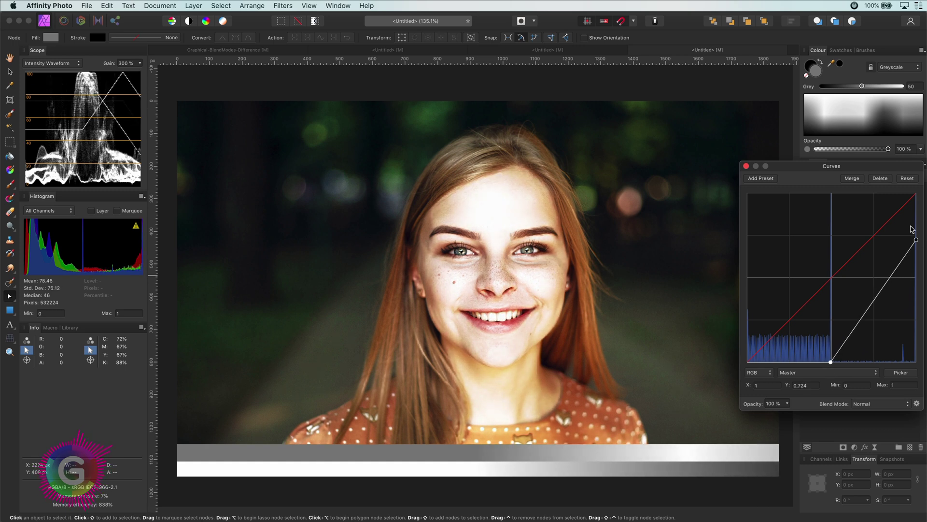
{"action": "left_click", "coordinate": [746, 167]}
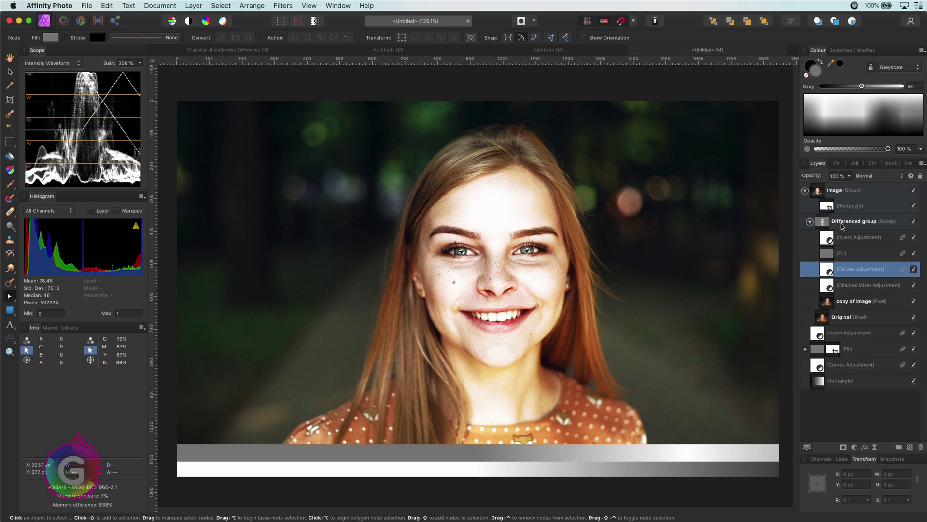
- Hide the group's Invert and lower the underlying composition's upper output to 23% in Blend Options
{"action": "left_click", "coordinate": [844, 222]}
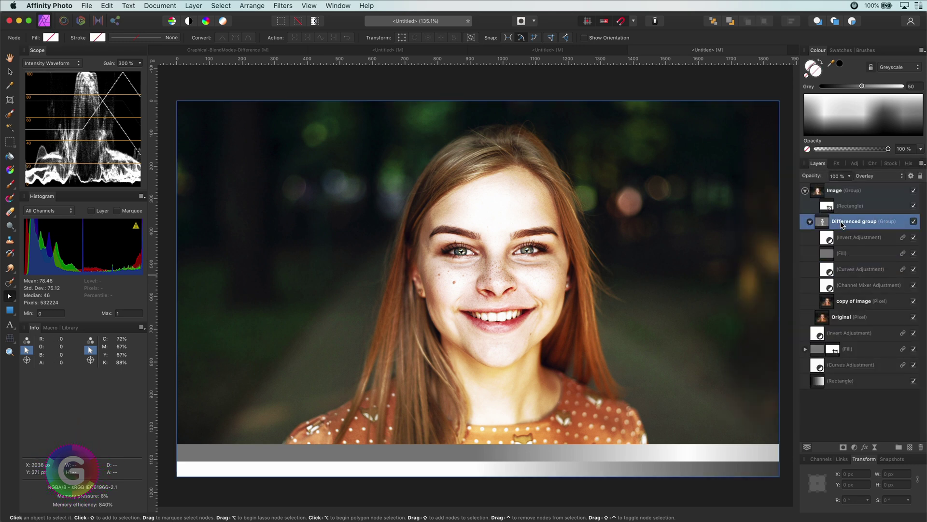
{"action": "left_click", "coordinate": [914, 237]}
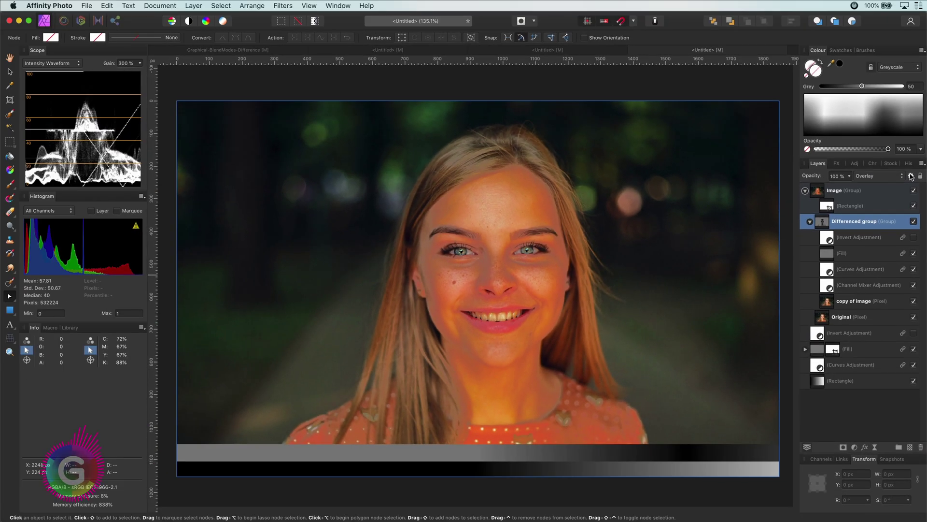
{"action": "left_click", "coordinate": [901, 135]}
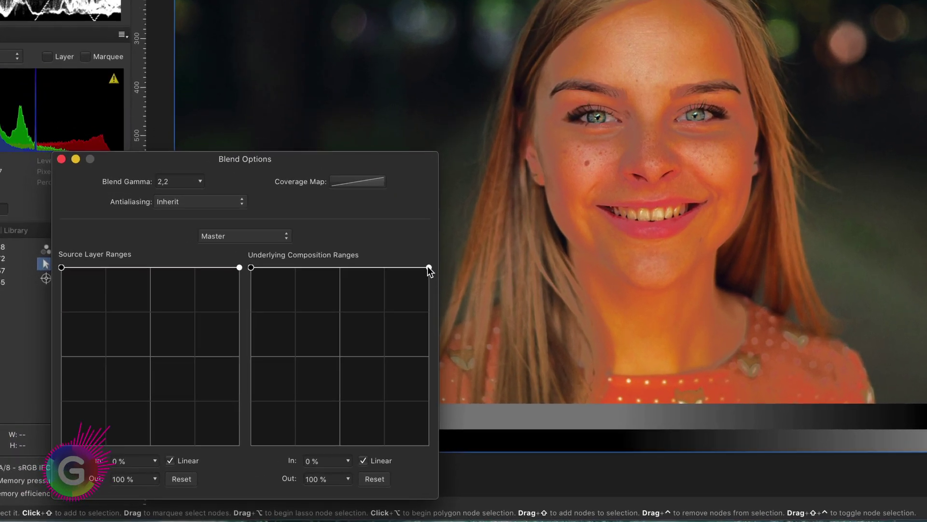
{"action": "left_click_drag", "start_coordinate": [419, 279], "coordinate": [440, 474]}
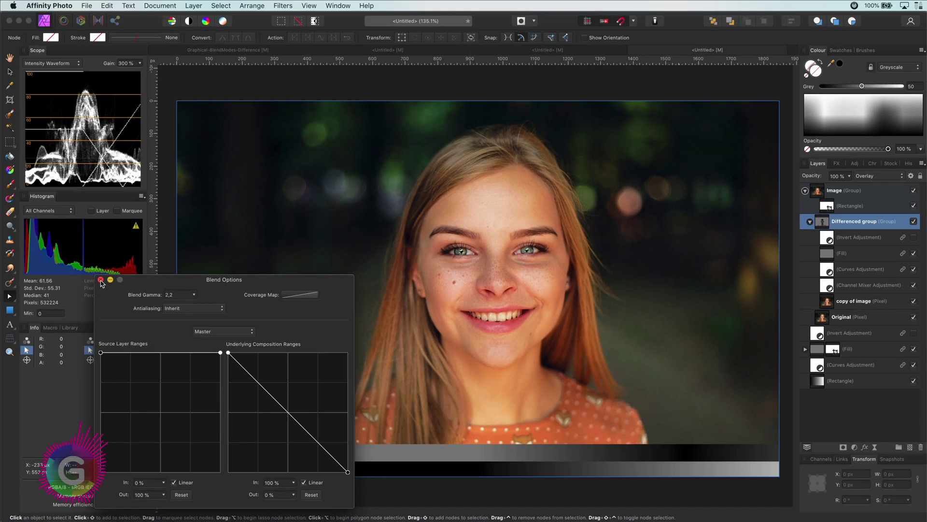
{"action": "left_click", "coordinate": [101, 280]}
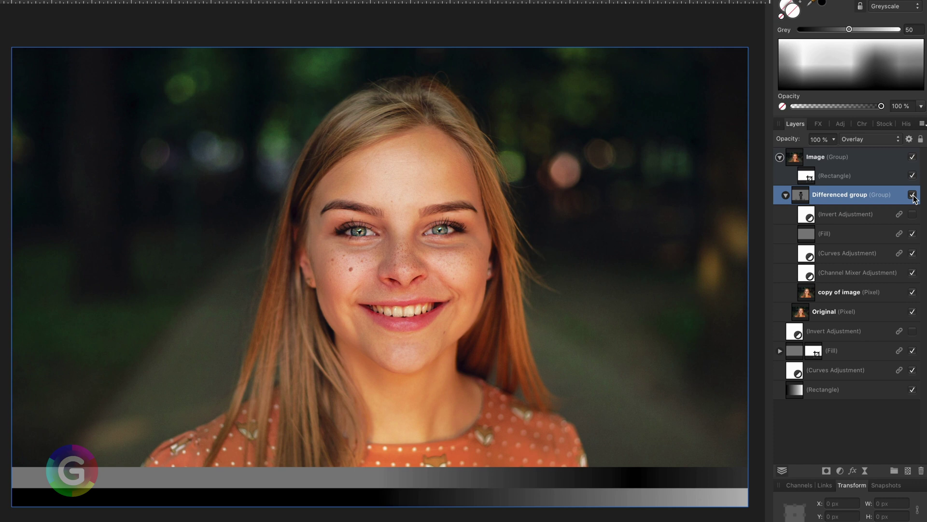
- Compare the Differenced group on and off, leaving it visible with its inner Invert switched off
{"action": "left_click", "coordinate": [913, 219]}
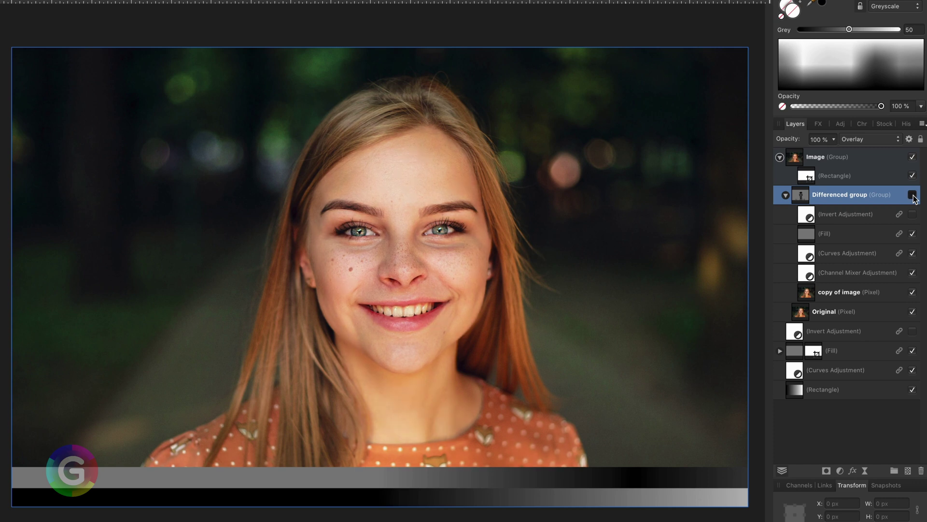
{"action": "left_click", "coordinate": [913, 215]}
{"action": "left_click", "coordinate": [913, 196]}
{"action": "left_click", "coordinate": [913, 195]}
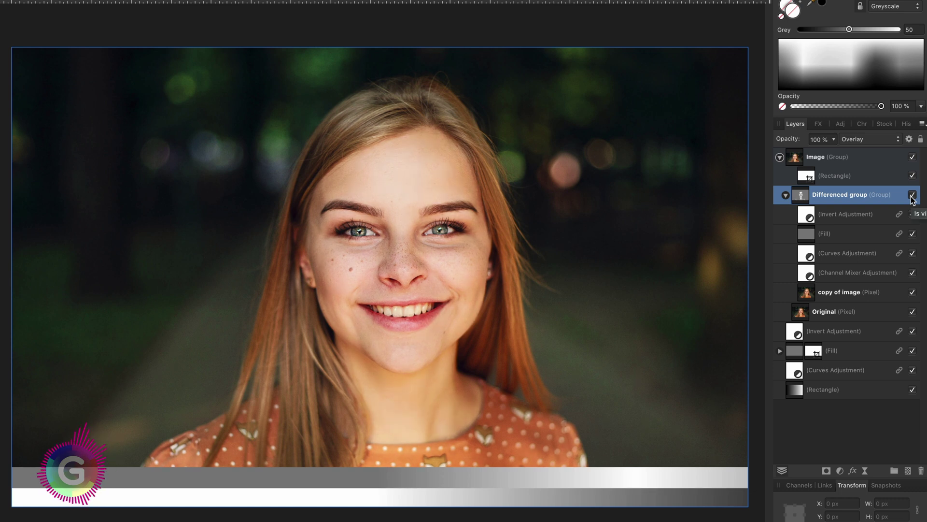
{"action": "left_click", "coordinate": [912, 215]}
- Edit the group's Curves: raise the dark end to about half and lift the bright end to the top
{"action": "left_click", "coordinate": [806, 256]}
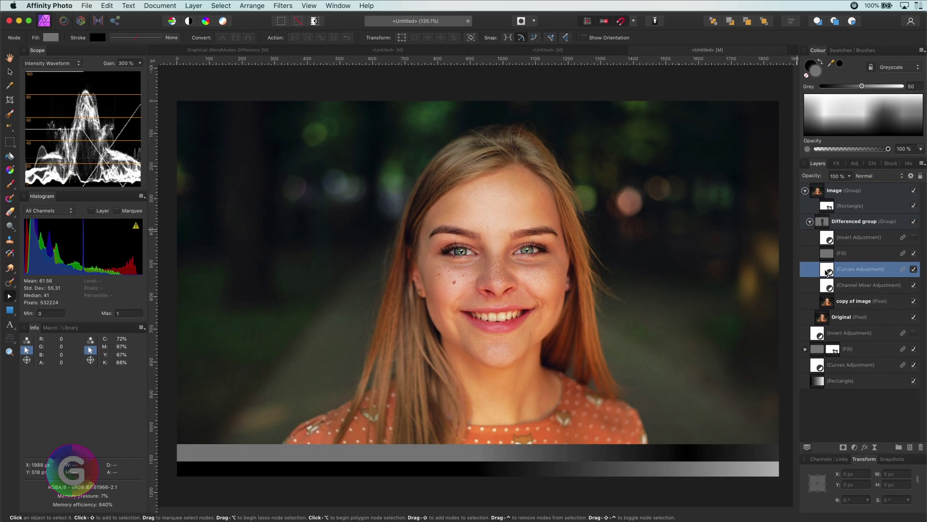
{"action": "double_click", "coordinate": [827, 272]}
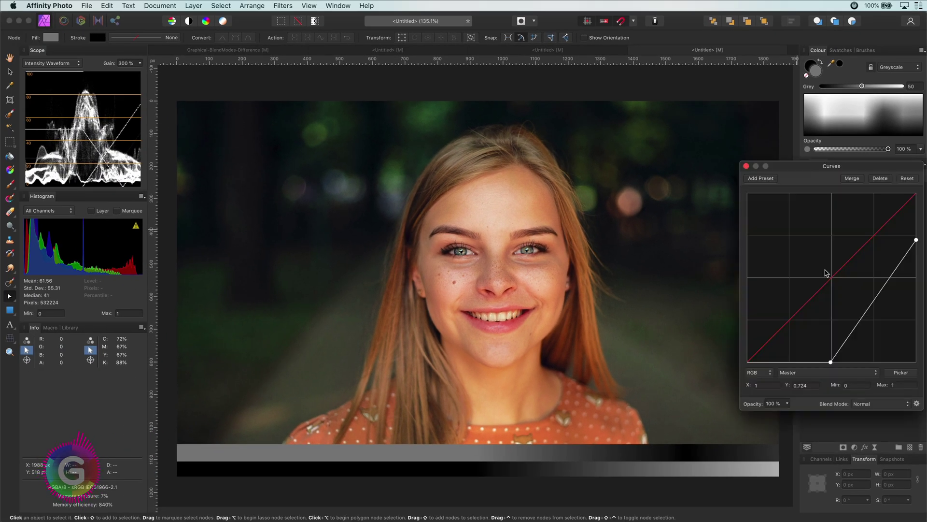
{"action": "left_click_drag", "start_coordinate": [831, 363], "coordinate": [737, 278]}
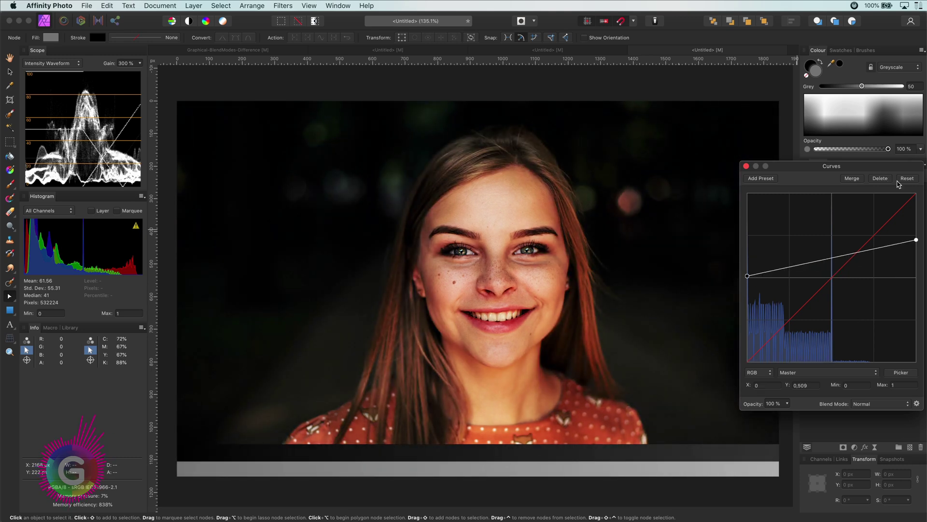
{"action": "left_click_drag", "start_coordinate": [916, 239], "coordinate": [916, 193]}
{"action": "left_click_drag", "start_coordinate": [748, 276], "coordinate": [747, 278]}
{"action": "left_click", "coordinate": [746, 166]}
- Experiment with the group's blend ranges, setting the Source Layer range to a rising ramp from 0%
{"action": "left_click", "coordinate": [869, 221]}
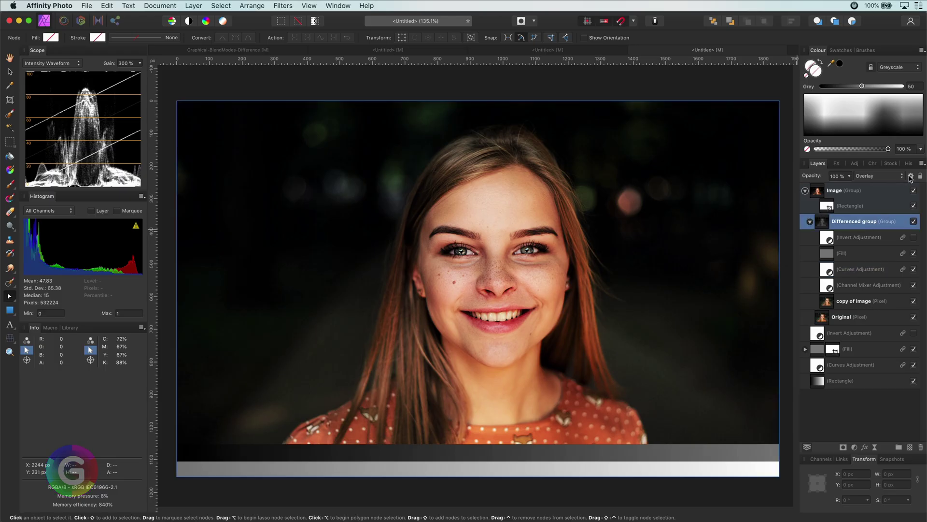
{"action": "left_click", "coordinate": [911, 176]}
{"action": "left_click_drag", "start_coordinate": [348, 472], "coordinate": [352, 336]}
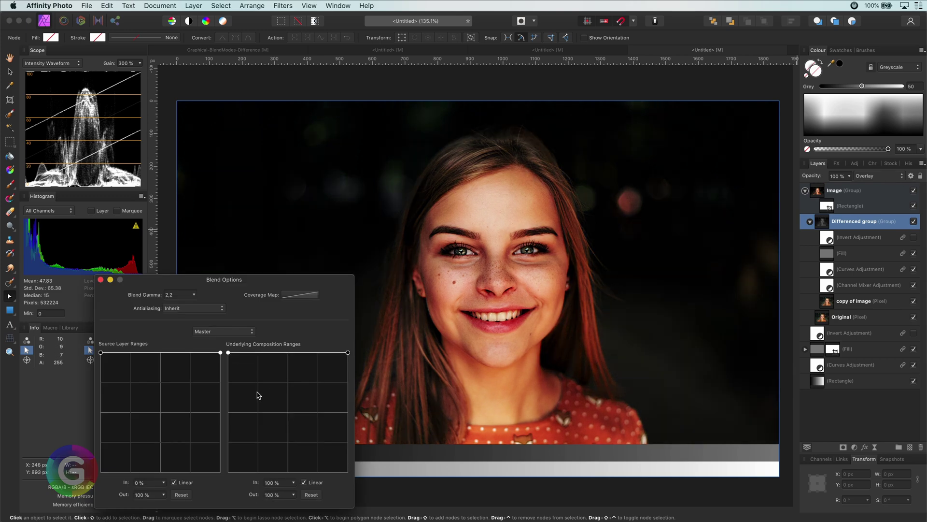
{"action": "left_click_drag", "start_coordinate": [228, 352], "coordinate": [228, 471]}
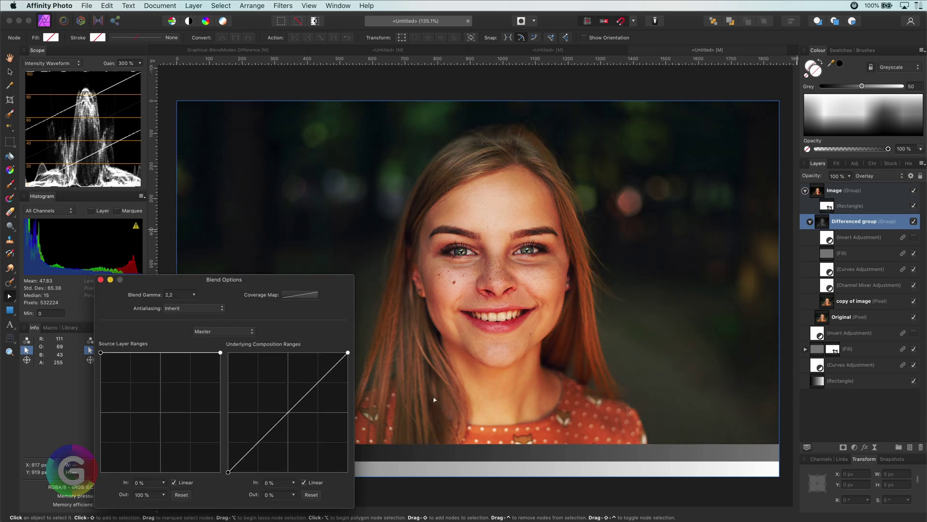
{"action": "left_click", "coordinate": [311, 494]}
{"action": "left_click_drag", "start_coordinate": [220, 352], "coordinate": [218, 483]}
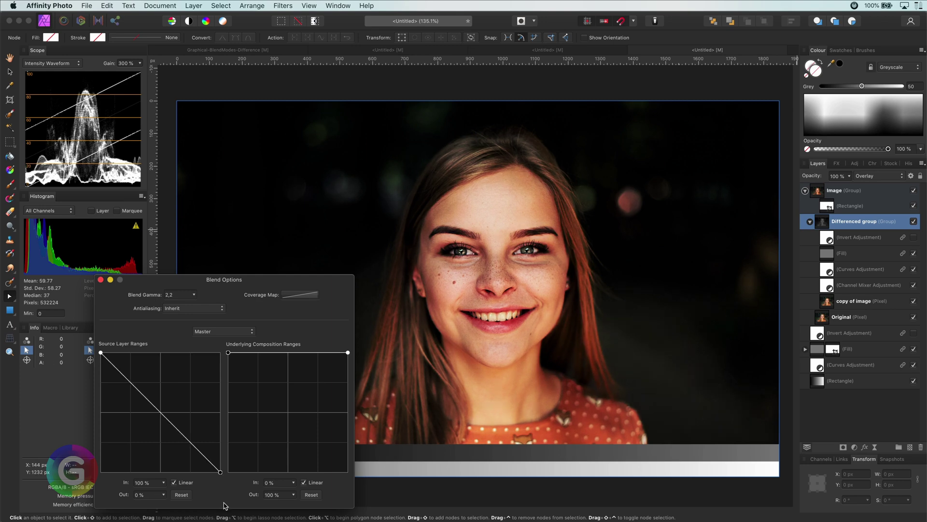
{"action": "left_click", "coordinate": [181, 495]}
{"action": "left_click_drag", "start_coordinate": [101, 352], "coordinate": [103, 471]}
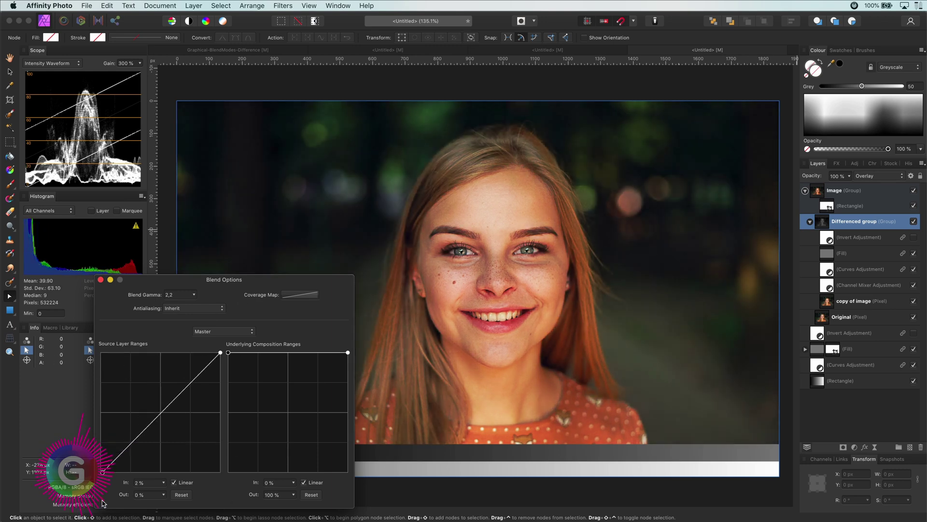
{"action": "left_click_drag", "start_coordinate": [103, 504], "coordinate": [75, 512]}
- Compare the Differenced group on and off, close Blend Options and collapse the group
{"action": "left_click", "coordinate": [914, 222]}
{"action": "left_click", "coordinate": [913, 221]}
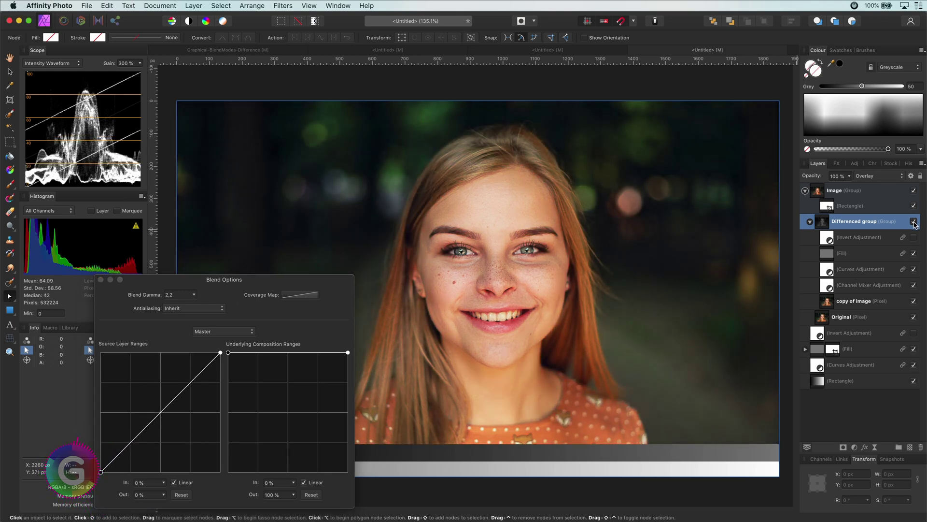
{"action": "left_click", "coordinate": [913, 221]}
{"action": "left_click", "coordinate": [913, 221]}
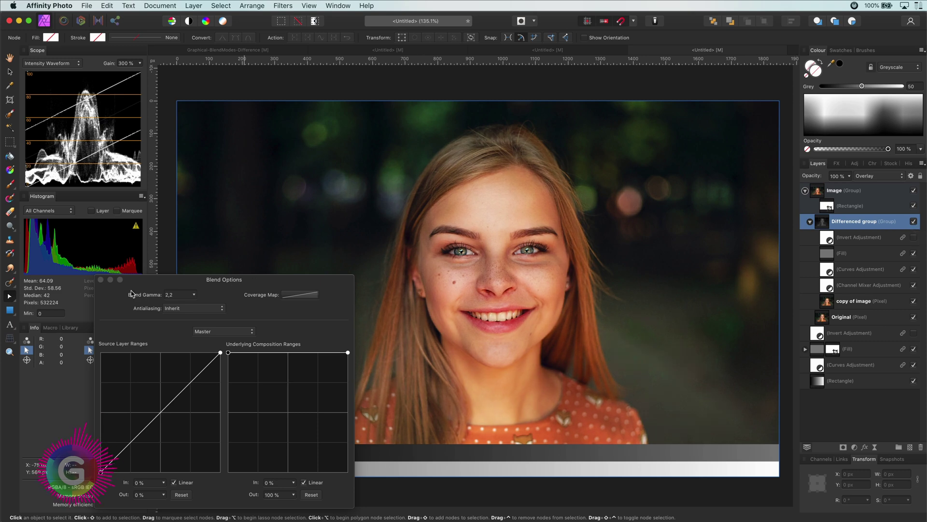
{"action": "left_click", "coordinate": [101, 280]}
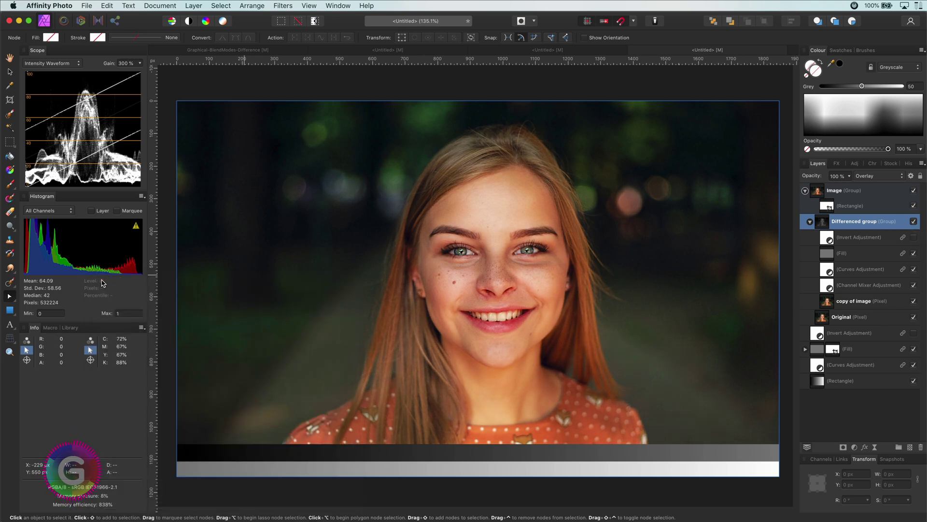
{"action": "left_click", "coordinate": [810, 221]}
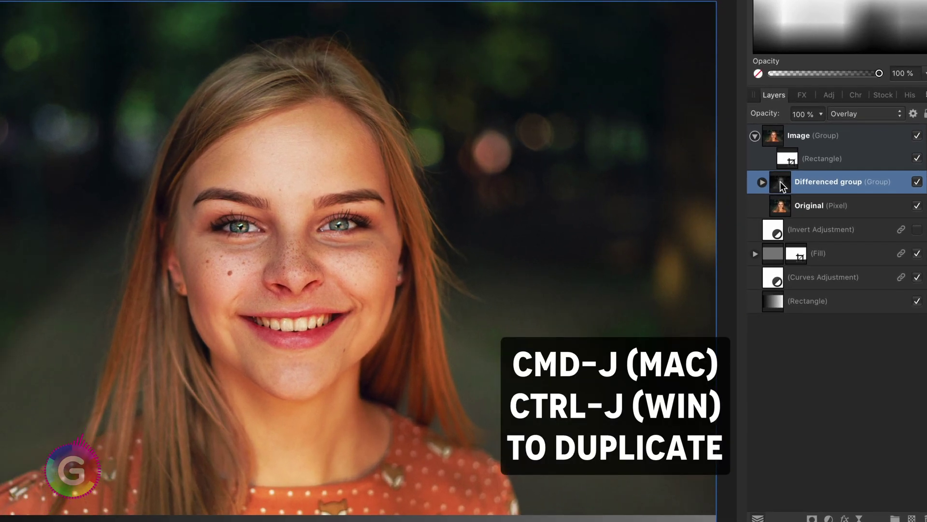
- Duplicate the Differenced group with Ctrl+J and switch on the copy's Invert adjustment
{"action": "key", "text": "super+j"}
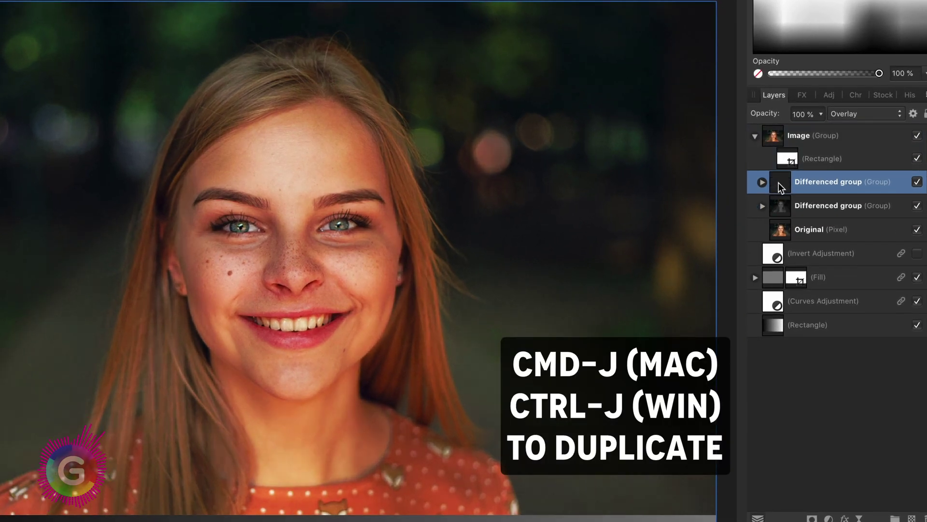
{"action": "left_click", "coordinate": [762, 183]}
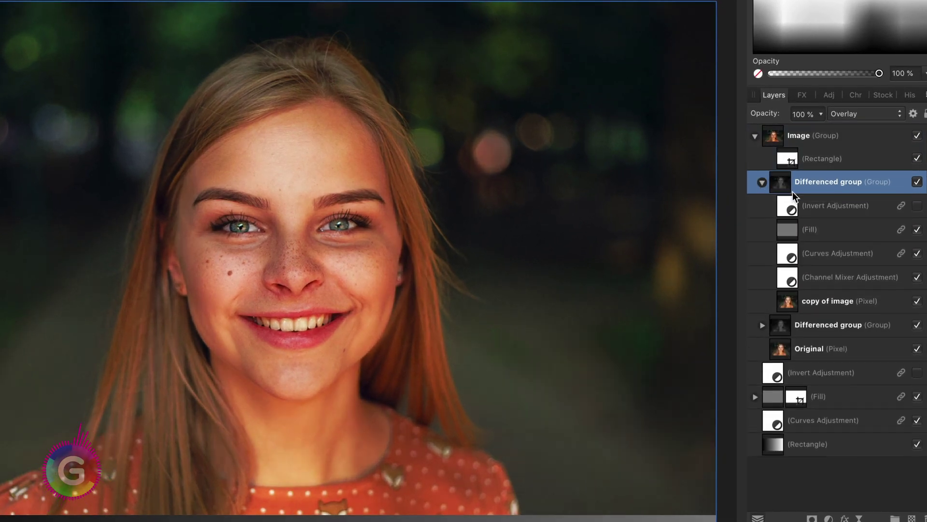
{"action": "left_click", "coordinate": [917, 205]}
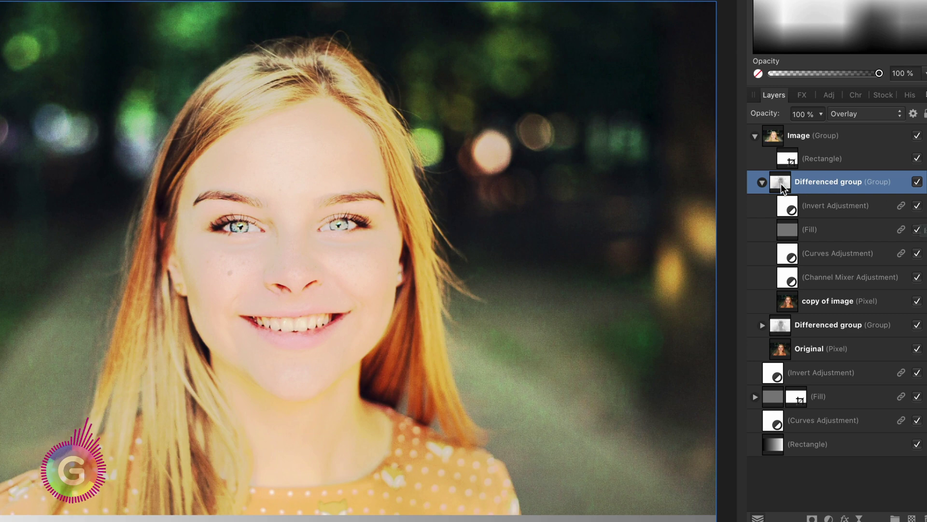
- Add a mask to the copied group and invert it to hide the effect
{"action": "left_click", "coordinate": [810, 518]}
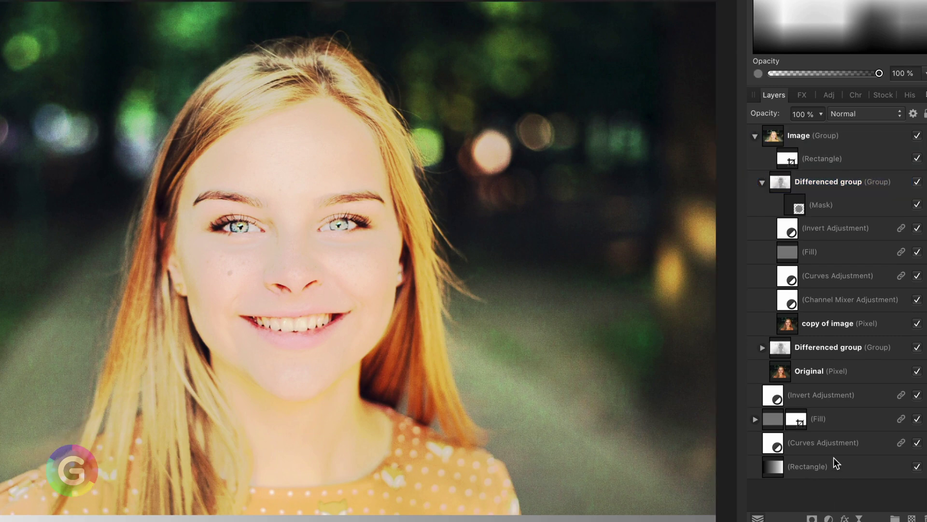
{"action": "left_click", "coordinate": [800, 207]}
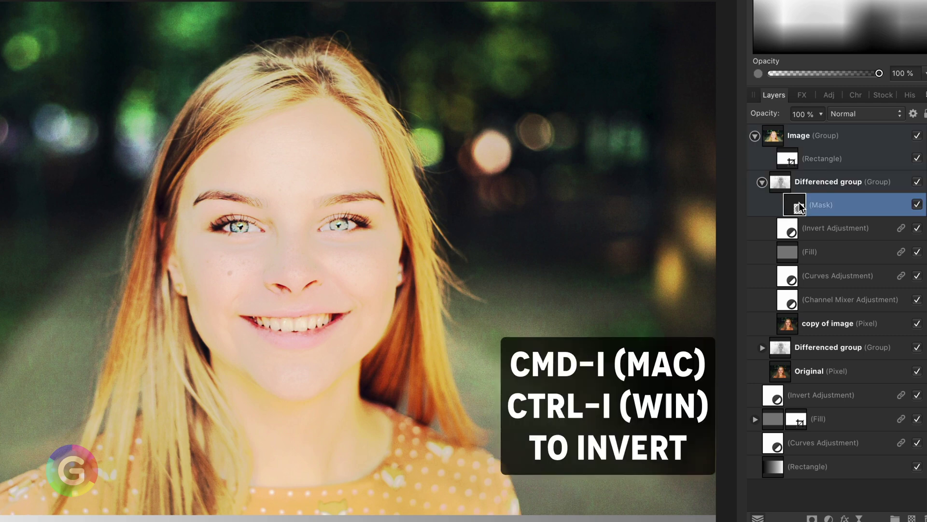
{"action": "key", "text": "ctrl+i"}
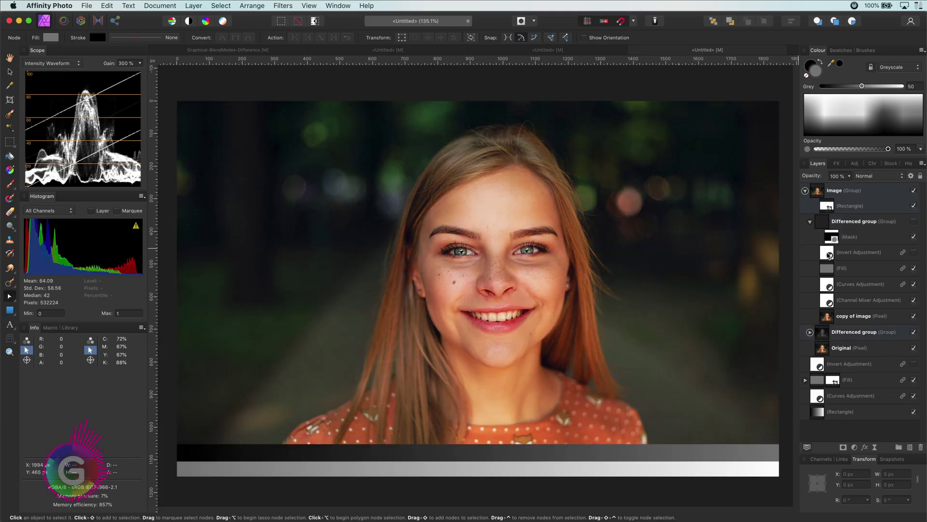
- Untick the copied Invert adjustment's link options and switch it back on
{"action": "left_click", "coordinate": [829, 255]}
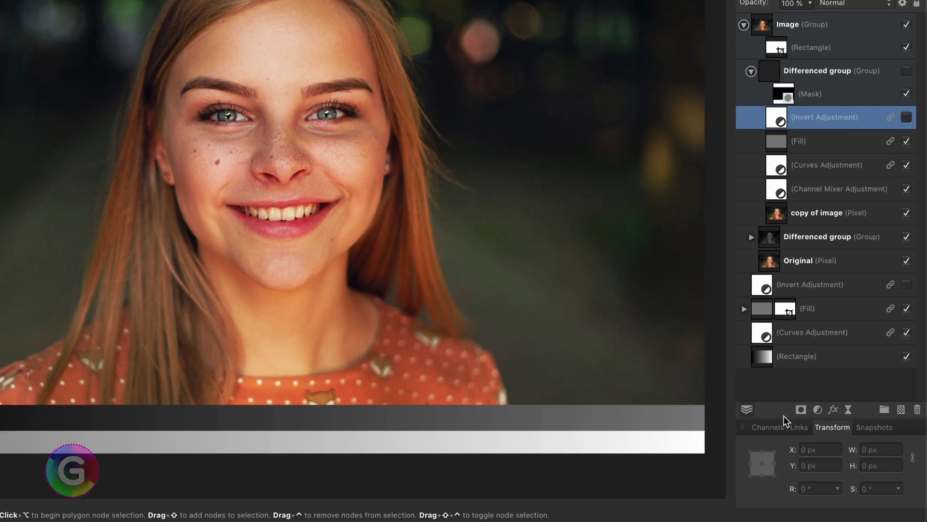
{"action": "left_click", "coordinate": [802, 428]}
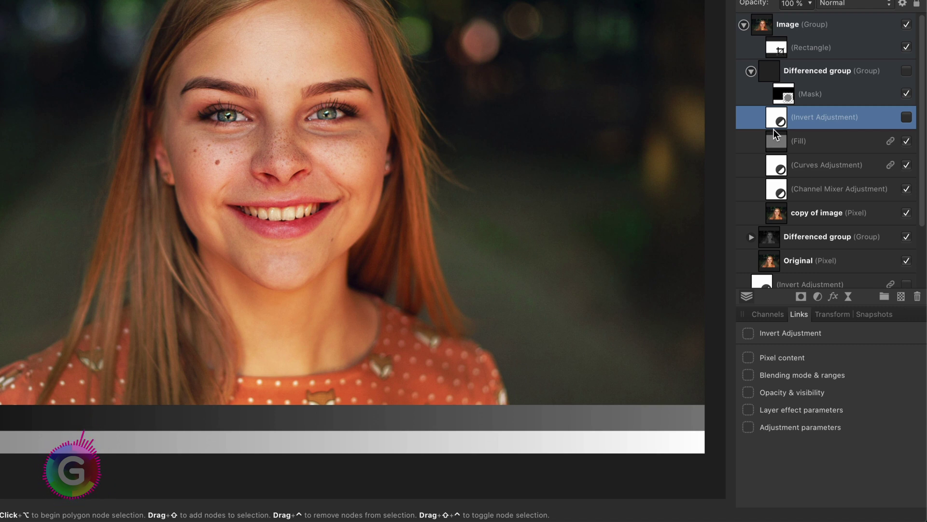
{"action": "left_click", "coordinate": [907, 117]}
- Show the copied group and ready a small white brush on its mask
{"action": "left_click", "coordinate": [907, 70]}
{"action": "left_click", "coordinate": [786, 99]}
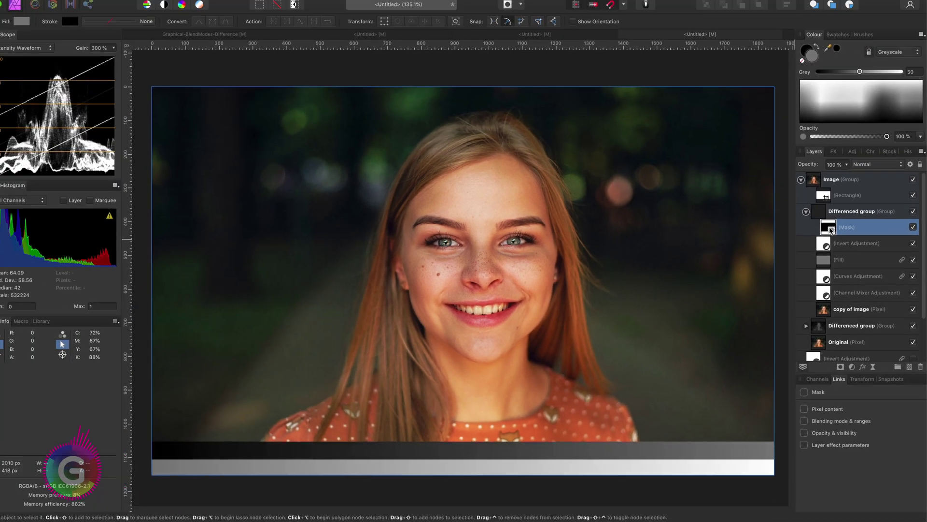
{"action": "key", "text": "b"}
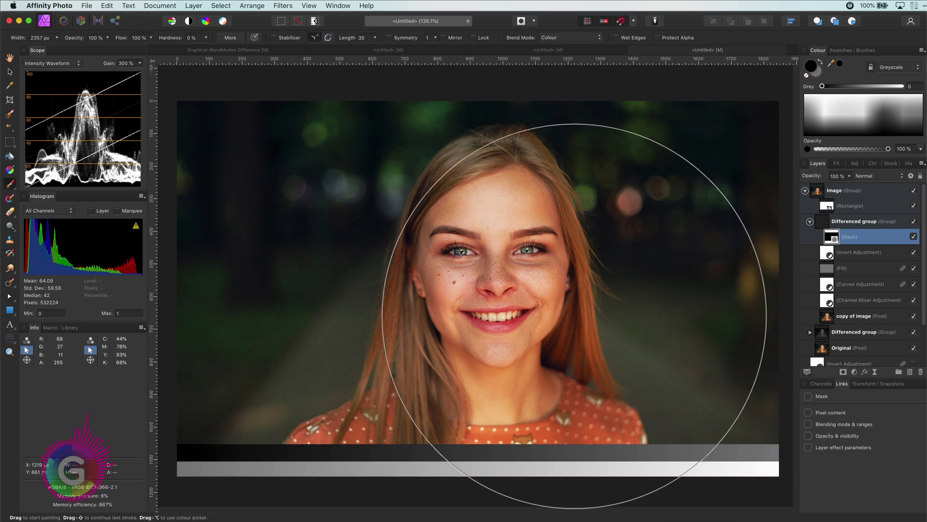
{"action": "key", "text": "bracketleft"}
{"action": "key", "text": "bracketleft"}
{"action": "key", "text": "bracketleft"}
{"action": "key", "text": "bracketleft"}
{"action": "key", "text": "bracketleft"}
{"action": "key", "text": "bracketleft"}
{"action": "key", "text": "bracketleft"}
{"action": "key", "text": "bracketleft"}
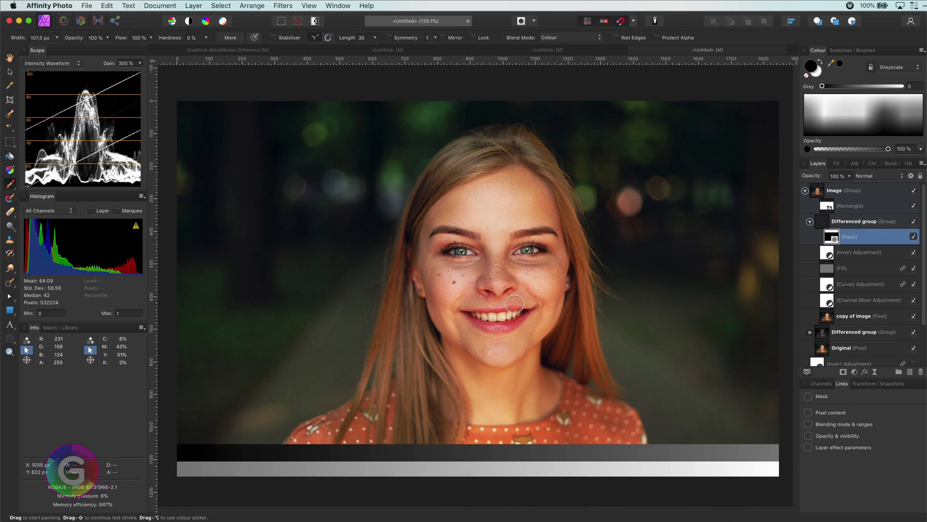
{"action": "key", "text": "x"}
{"action": "scroll", "coordinate": [515, 303], "scroll_direction": "up", "scroll_amount": 5}
{"action": "key", "text": "bracketleft"}
{"action": "key", "text": "bracketleft"}
{"action": "key", "text": "bracketleft"}
{"action": "key", "text": "bracketleft"}
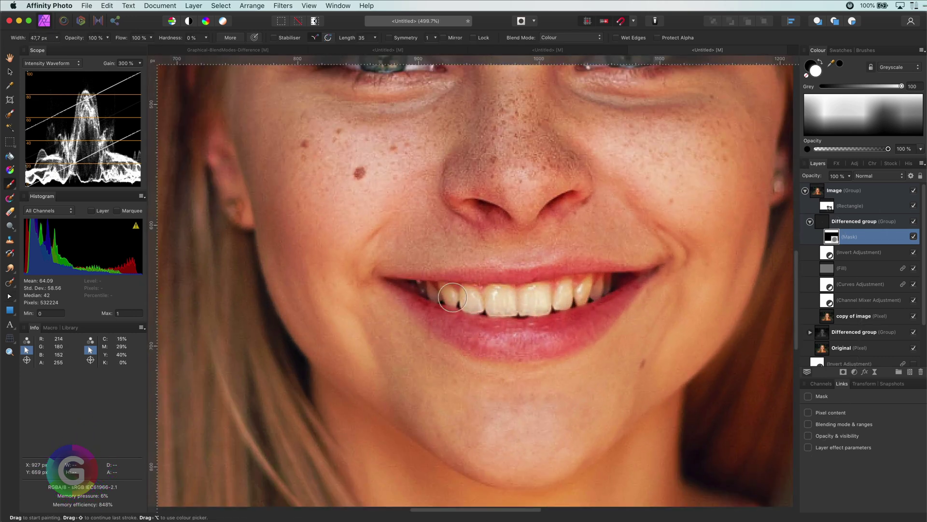
- Paint white on the mask over the teeth to brighten them
{"action": "mouse_move", "coordinate": [478, 301]}
{"action": "left_mouse_down"}
{"action": "mouse_move", "coordinate": [603, 286]}
{"action": "mouse_move", "coordinate": [440, 293]}
{"action": "mouse_move", "coordinate": [572, 317]}
{"action": "left_mouse_up"}
{"action": "scroll", "coordinate": [572, 318], "scroll_direction": "up", "scroll_amount": 3}
{"action": "scroll", "coordinate": [585, 269], "scroll_direction": "down", "scroll_amount": 2}
{"action": "scroll", "coordinate": [585, 268], "scroll_direction": "down", "scroll_amount": 2}
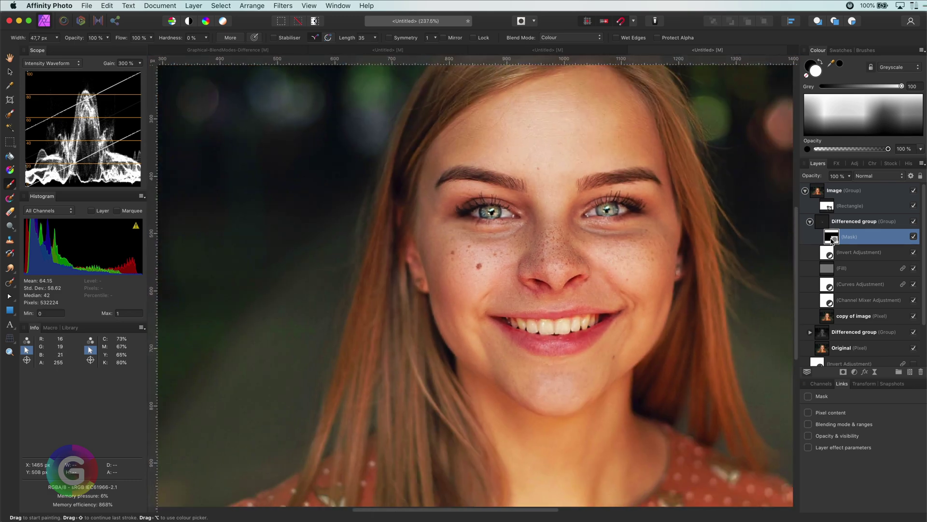
{"action": "left_click", "coordinate": [903, 288]}
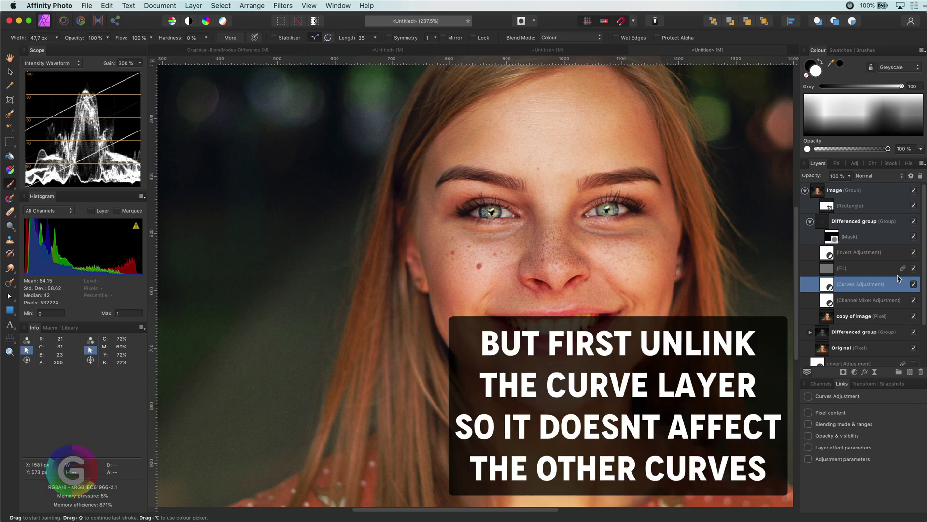
- Edit the top group's Curves: dark end raised to the top, bright end lowered to about half
{"action": "double_click", "coordinate": [829, 288]}
{"action": "left_click_drag", "start_coordinate": [752, 267], "coordinate": [748, 194]}
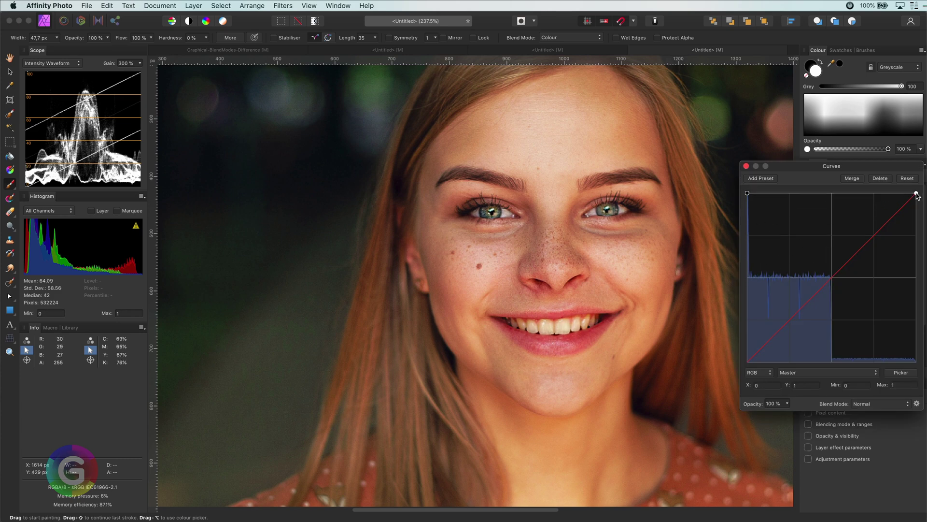
{"action": "left_click_drag", "start_coordinate": [916, 193], "coordinate": [919, 252]}
{"action": "left_click", "coordinate": [746, 166]}
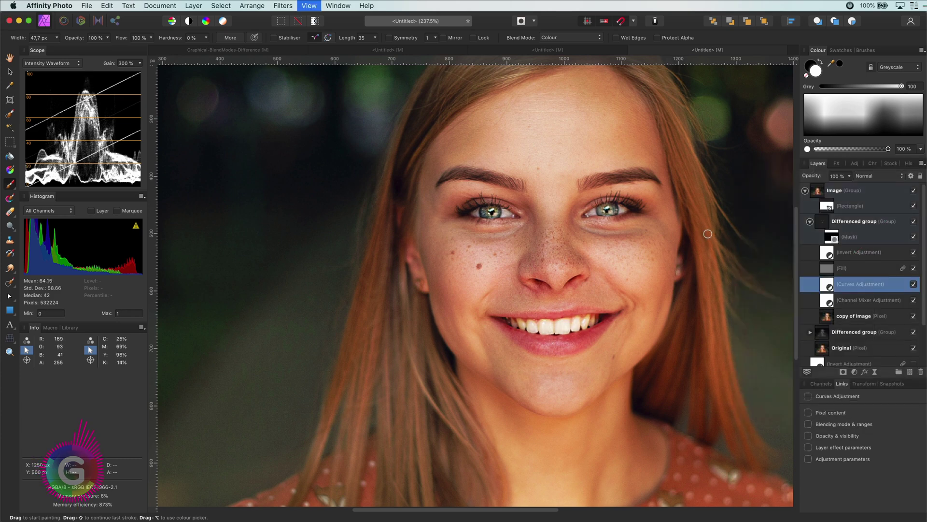
{"action": "key", "text": "super+0"}
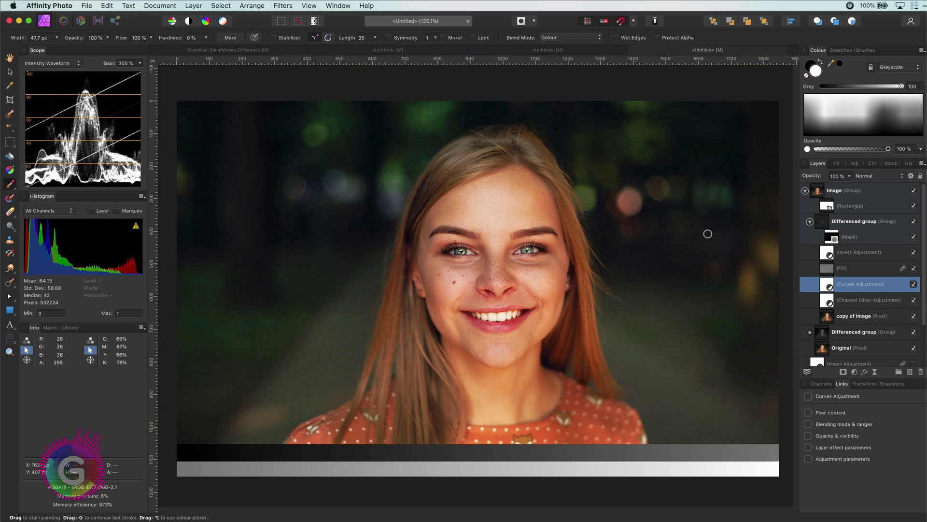
- Set the top Differenced group's blend mode to Soft Light
{"action": "left_click", "coordinate": [854, 223]}
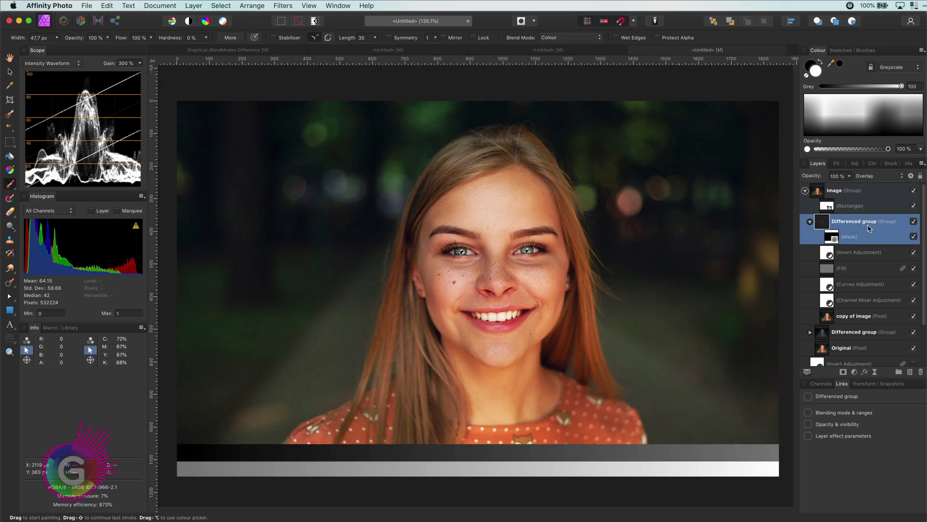
{"action": "left_click", "coordinate": [863, 177]}
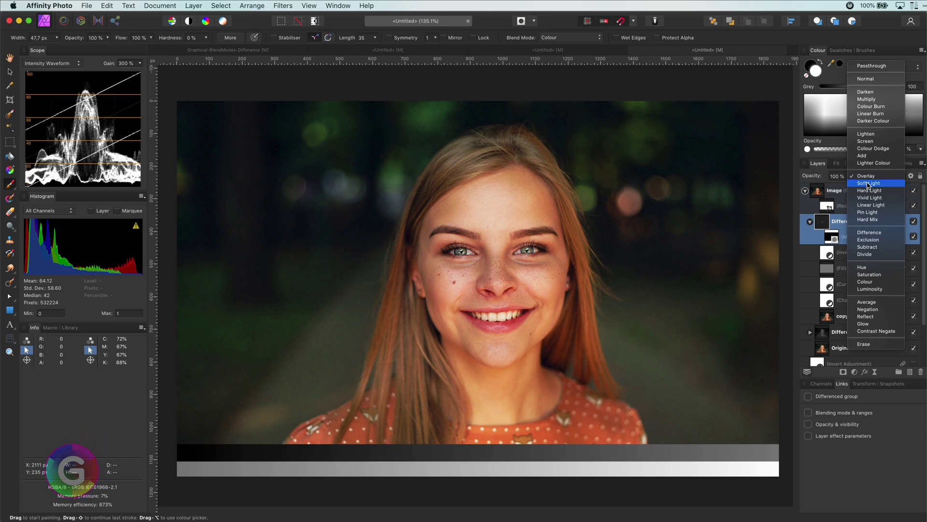
{"action": "left_click", "coordinate": [868, 183]}
{"action": "scroll", "coordinate": [434, 304], "scroll_direction": "up", "scroll_amount": 3}
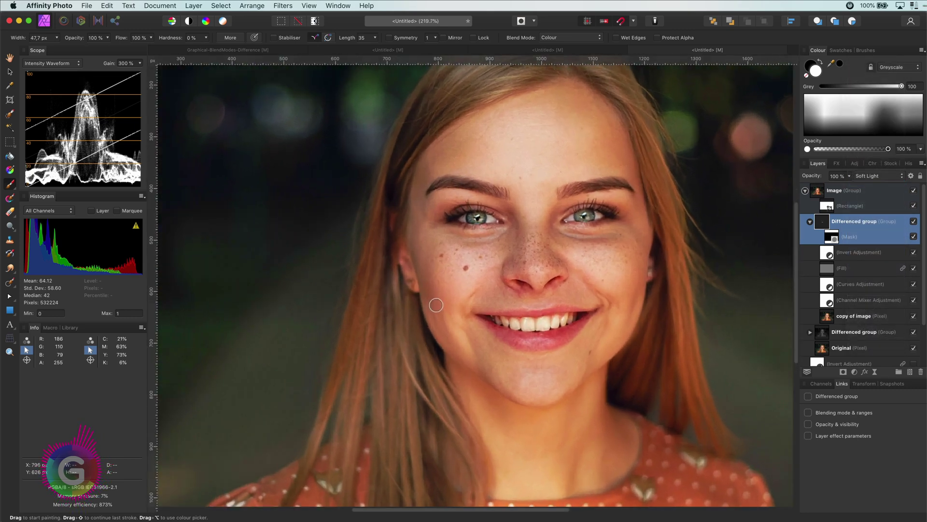
- Lower the curve's right end to about 0.696, compare the group on and off, then collapse it
{"action": "double_click", "coordinate": [827, 287]}
{"action": "left_click_drag", "start_coordinate": [916, 245], "coordinate": [922, 288]}
{"action": "left_click", "coordinate": [746, 167]}
{"action": "left_click", "coordinate": [914, 223]}
{"action": "left_click", "coordinate": [913, 223]}
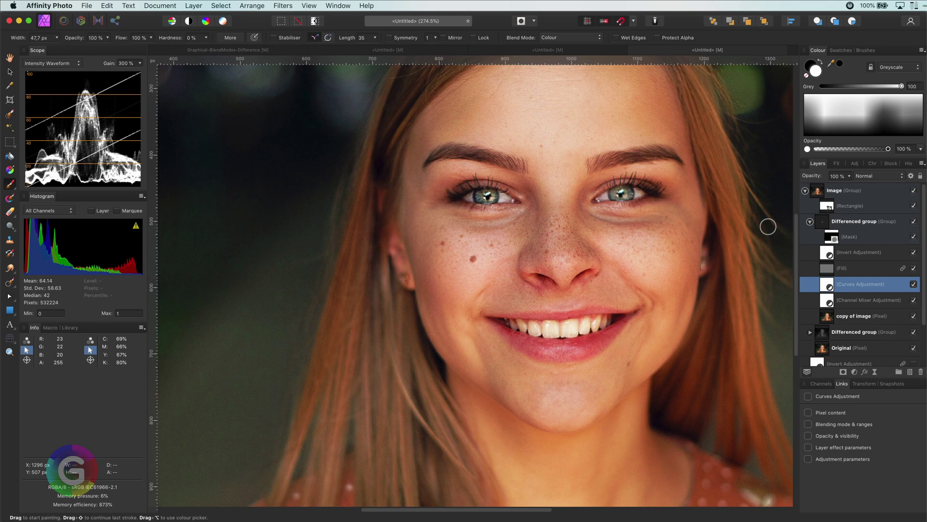
{"action": "key", "text": "super+0"}
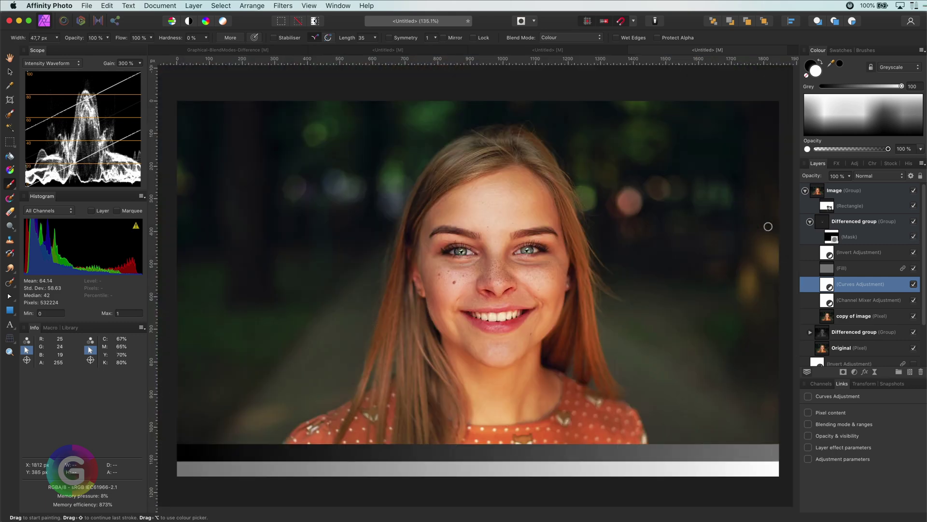
{"action": "left_click", "coordinate": [810, 223]}
- Turn the second Differenced group back on and toggle its visibility to compare
{"action": "left_click", "coordinate": [875, 246]}
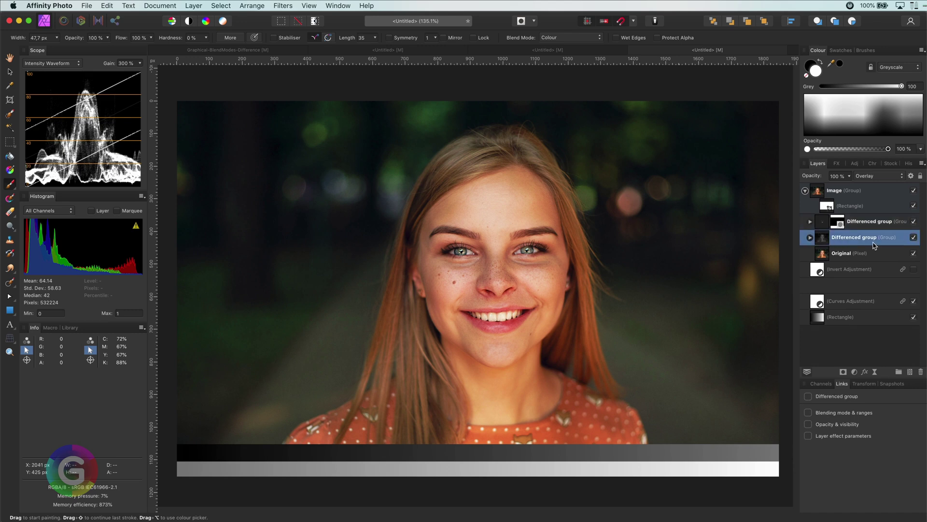
{"action": "left_click", "coordinate": [914, 237]}
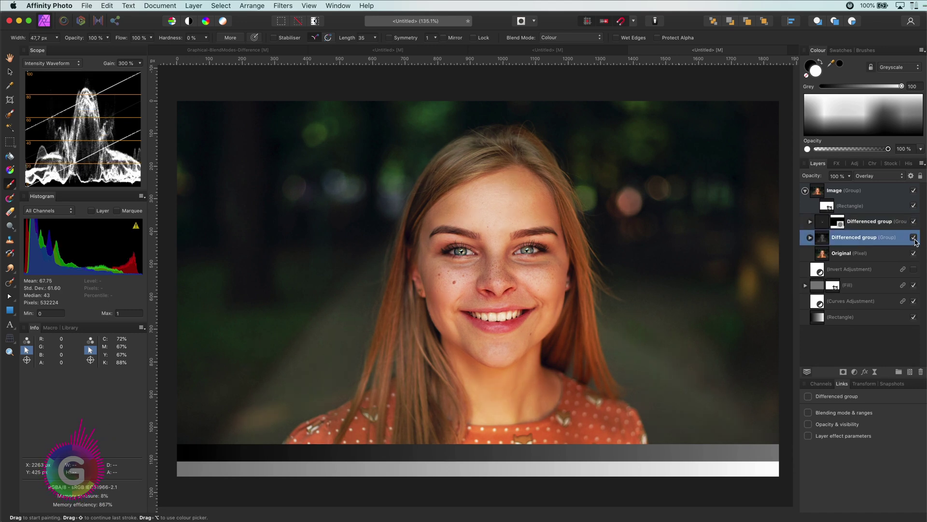
{"action": "left_click", "coordinate": [914, 237]}
{"action": "left_click", "coordinate": [914, 237]}
{"action": "left_click", "coordinate": [913, 237]}
- Invert the second group's Curves, dropping the right end to the bottom and raising the left end
{"action": "left_click", "coordinate": [810, 237]}
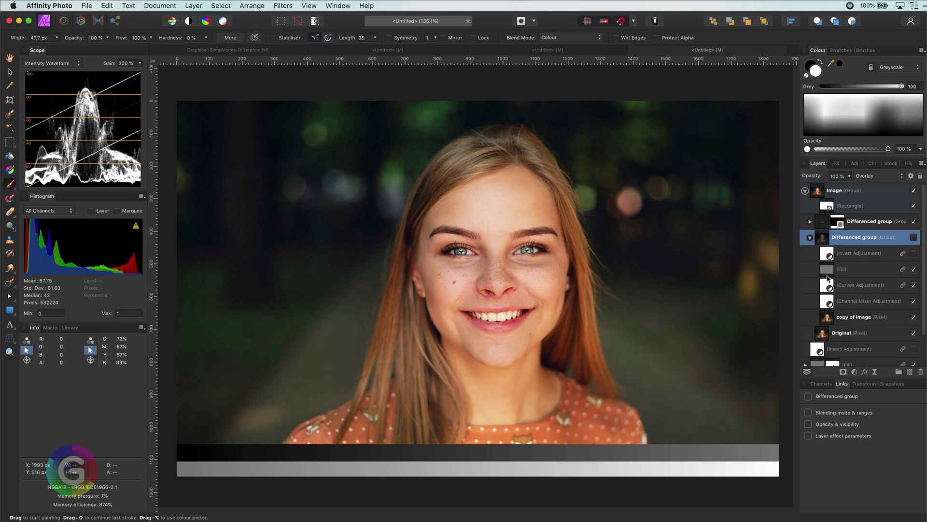
{"action": "double_click", "coordinate": [828, 285]}
{"action": "left_click_drag", "start_coordinate": [916, 200], "coordinate": [916, 279]}
{"action": "left_click_drag", "start_coordinate": [746, 276], "coordinate": [747, 361]}
{"action": "left_click_drag", "start_coordinate": [916, 280], "coordinate": [917, 361]}
{"action": "left_click_drag", "start_coordinate": [747, 361], "coordinate": [747, 276]}
{"action": "left_click", "coordinate": [917, 362]}
{"action": "left_click", "coordinate": [747, 166]}
{"action": "left_click", "coordinate": [913, 237]}
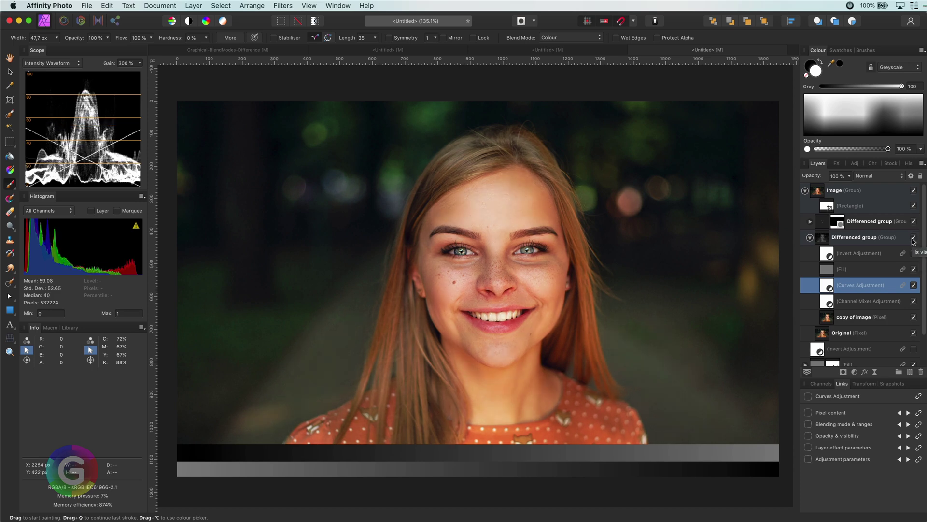
- Move the curve's bottom-right point to X 0.803
{"action": "double_click", "coordinate": [827, 285]}
{"action": "left_click_drag", "start_coordinate": [916, 362], "coordinate": [867, 362]}
{"action": "left_click", "coordinate": [746, 166]}
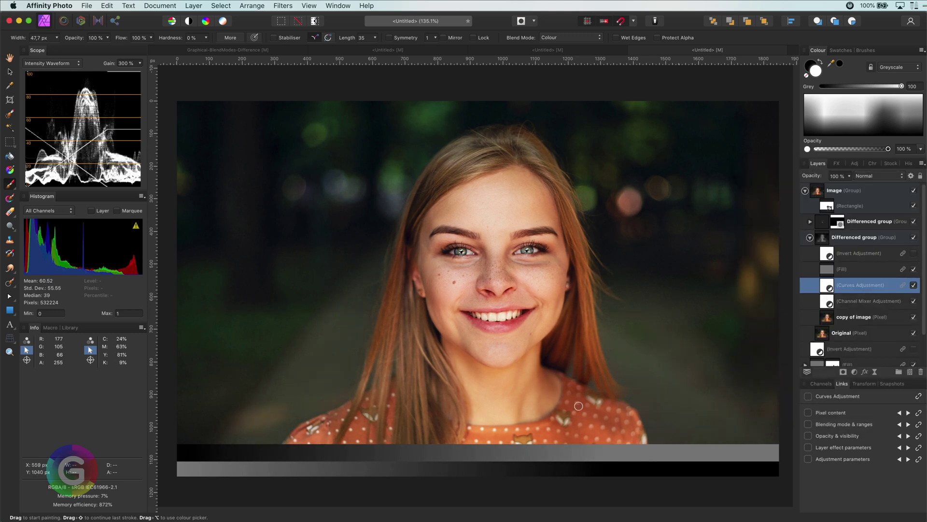
- Darken the grey of the second group's Fill layer with its Grey slider
{"action": "left_click", "coordinate": [840, 240]}
{"action": "left_click", "coordinate": [833, 277]}
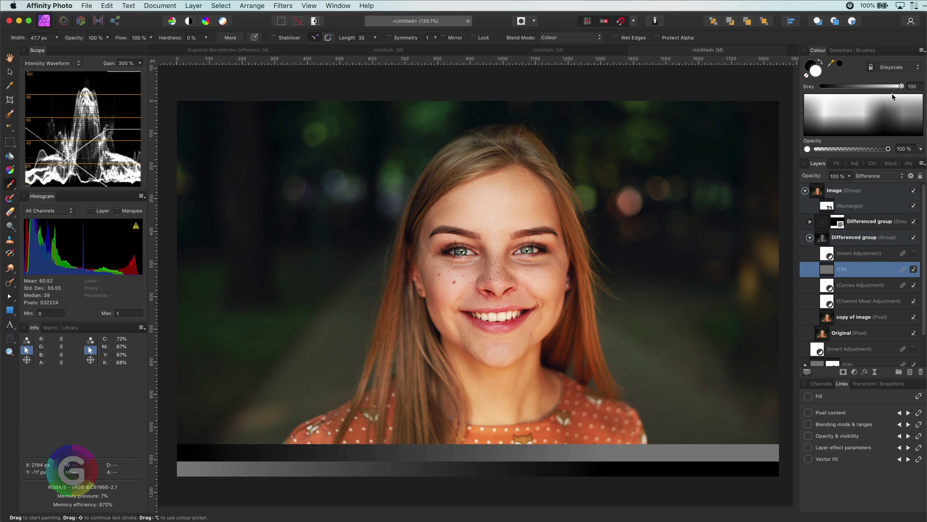
{"action": "key", "text": "v"}
{"action": "mouse_move", "coordinate": [863, 86]}
{"action": "left_mouse_down"}
{"action": "mouse_move", "coordinate": [851, 89]}
{"action": "mouse_move", "coordinate": [875, 90]}
{"action": "mouse_move", "coordinate": [864, 102]}
{"action": "left_mouse_up"}
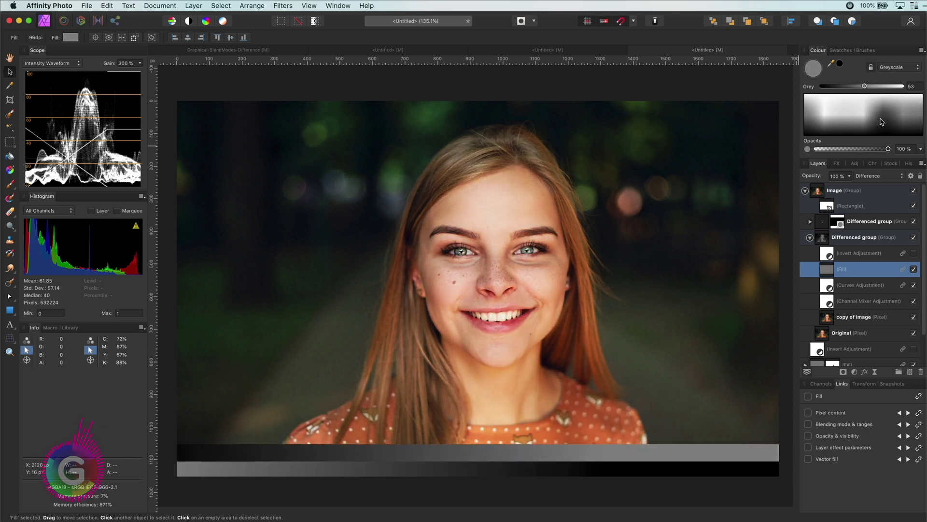
- Nudge the curve's left point and move its bottom-right point further left
{"action": "double_click", "coordinate": [831, 289]}
{"action": "mouse_move", "coordinate": [747, 278]}
{"action": "left_mouse_down"}
{"action": "mouse_move", "coordinate": [739, 242]}
{"action": "mouse_move", "coordinate": [741, 281]}
{"action": "left_mouse_up"}
{"action": "left_click_drag", "start_coordinate": [868, 362], "coordinate": [814, 362]}
{"action": "left_click", "coordinate": [746, 166]}
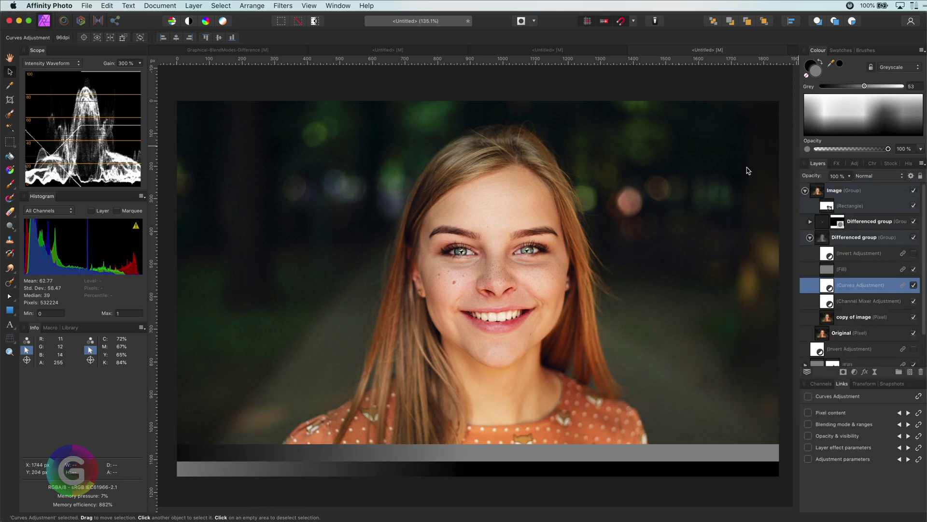
- Select the top Differenced group's Mask and ready a smaller 21.2 px Paint Brush
{"action": "left_click", "coordinate": [810, 222]}
{"action": "left_click", "coordinate": [850, 237]}
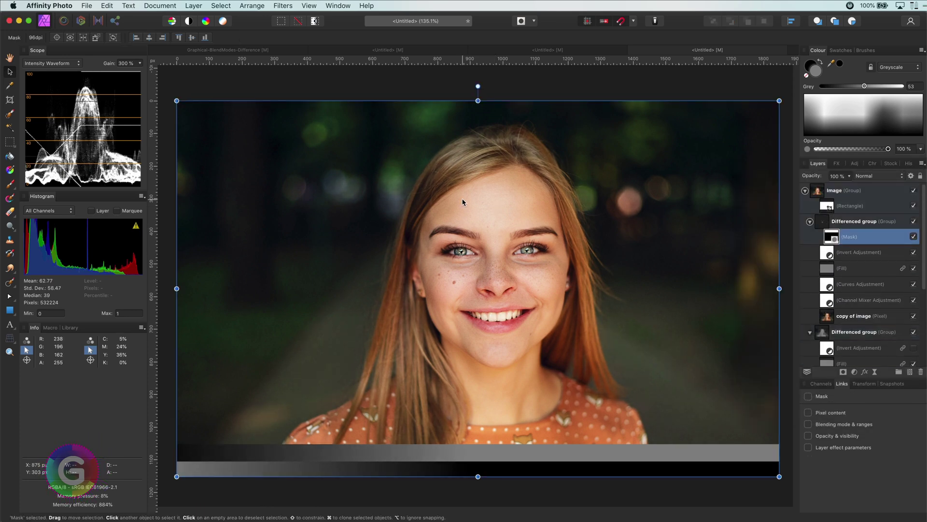
{"action": "scroll", "coordinate": [462, 201], "scroll_direction": "up", "scroll_amount": 3}
{"action": "scroll", "coordinate": [461, 201], "scroll_direction": "up", "scroll_amount": 1}
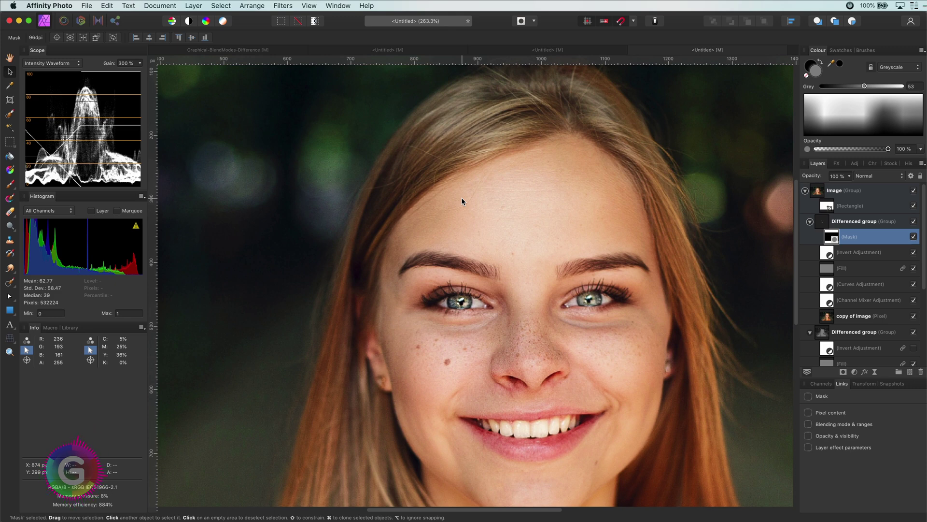
{"action": "key", "text": "b"}
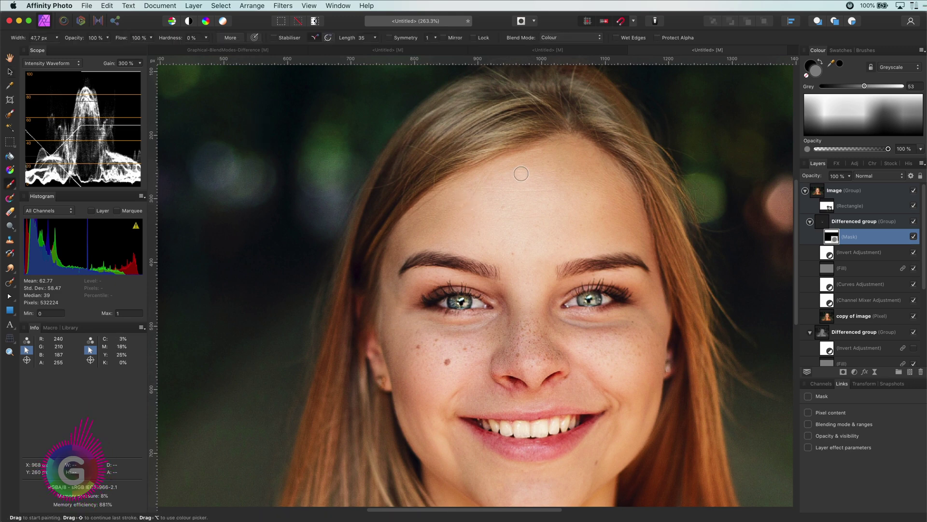
{"action": "key", "text": "bracketleft"}
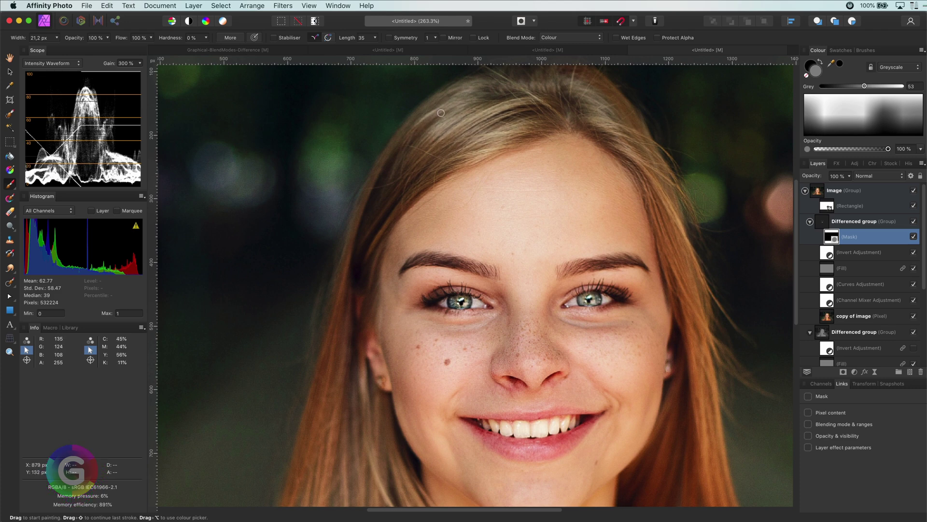
{"action": "scroll", "coordinate": [452, 112], "scroll_direction": "down", "scroll_amount": 5}
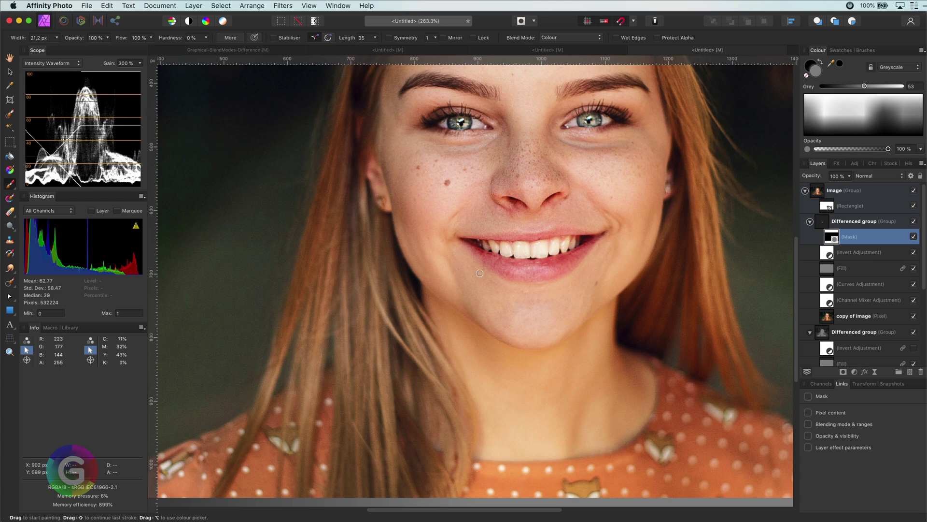
{"action": "key", "text": "super+0"}
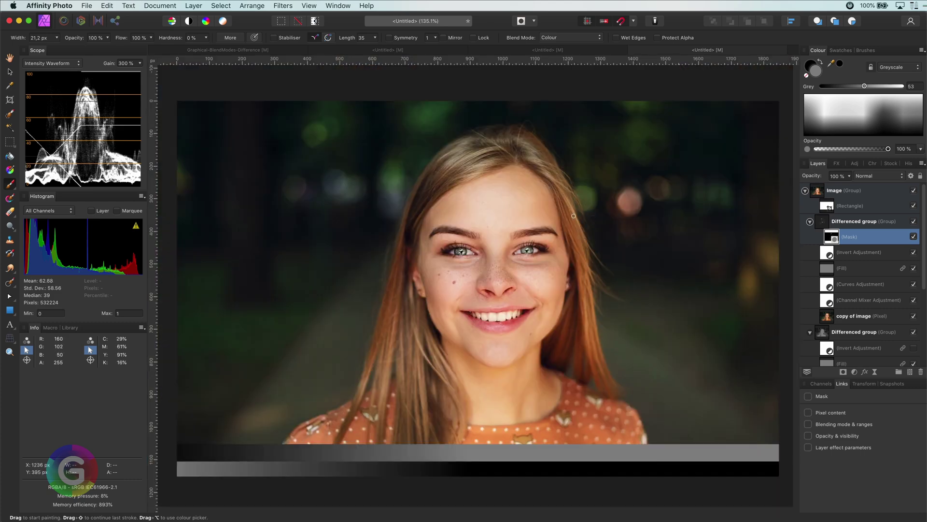
- Hide and reshow the top Differenced group to compare its effect
{"action": "left_click", "coordinate": [914, 222]}
{"action": "left_click", "coordinate": [914, 222]}
{"action": "left_click", "coordinate": [914, 221]}
{"action": "left_click", "coordinate": [913, 221]}
- Duplicate the top Differenced group with Cmd+J and switch off the copy's Invert adjustment
{"action": "left_click", "coordinate": [810, 222]}
{"action": "left_click", "coordinate": [820, 223]}
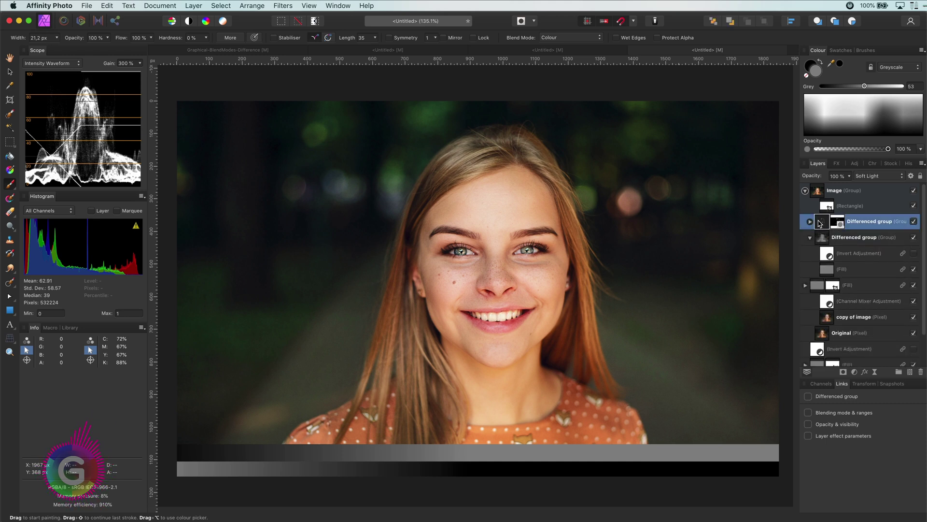
{"action": "key", "text": "super+j"}
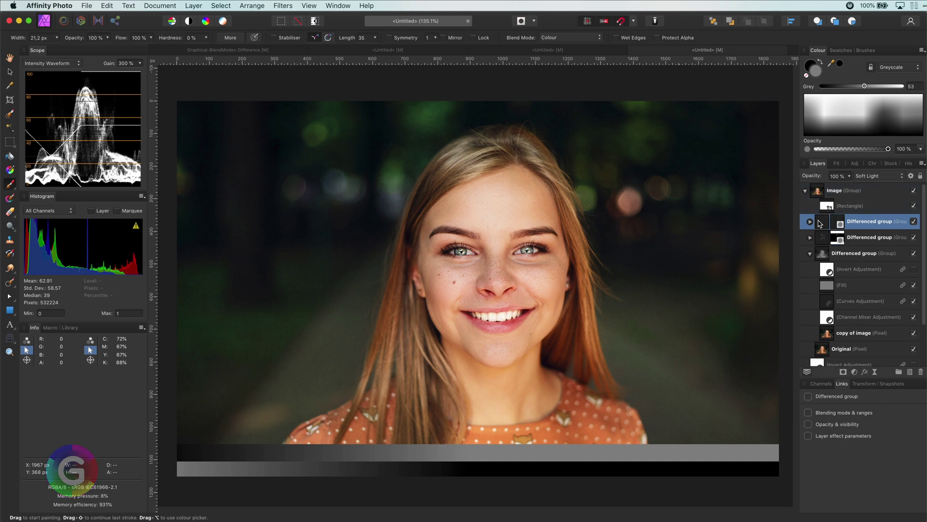
{"action": "left_click", "coordinate": [810, 222]}
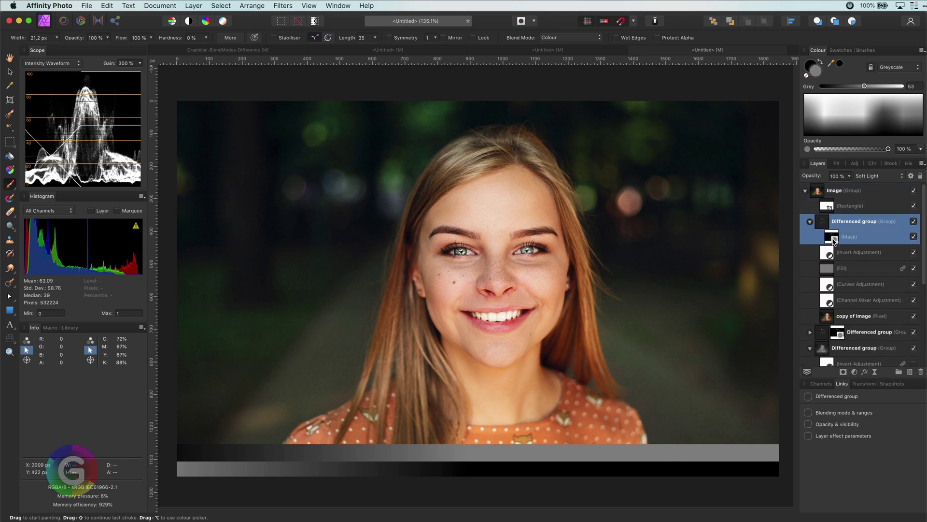
{"action": "left_click", "coordinate": [913, 253]}
{"action": "left_click", "coordinate": [832, 237]}
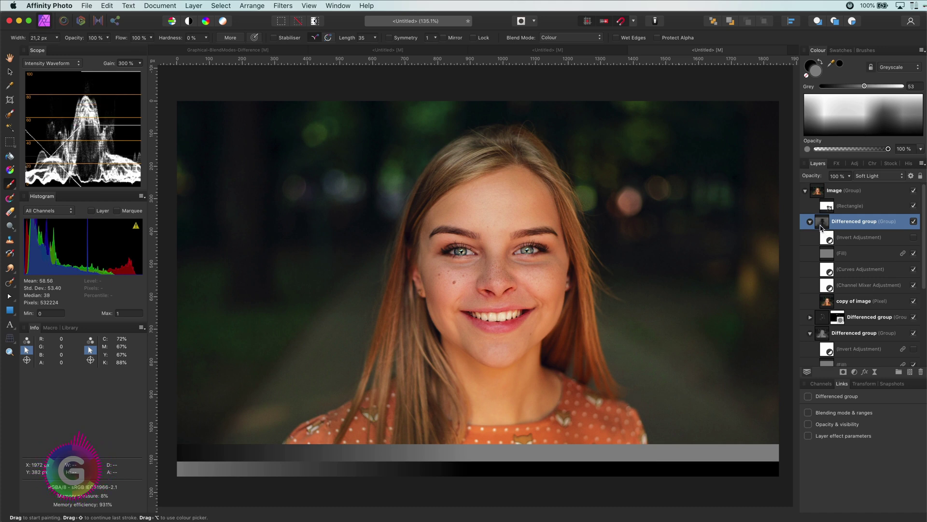
- Reshape the copy's curve to run from mid-height on the left to the top right
{"action": "double_click", "coordinate": [827, 269]}
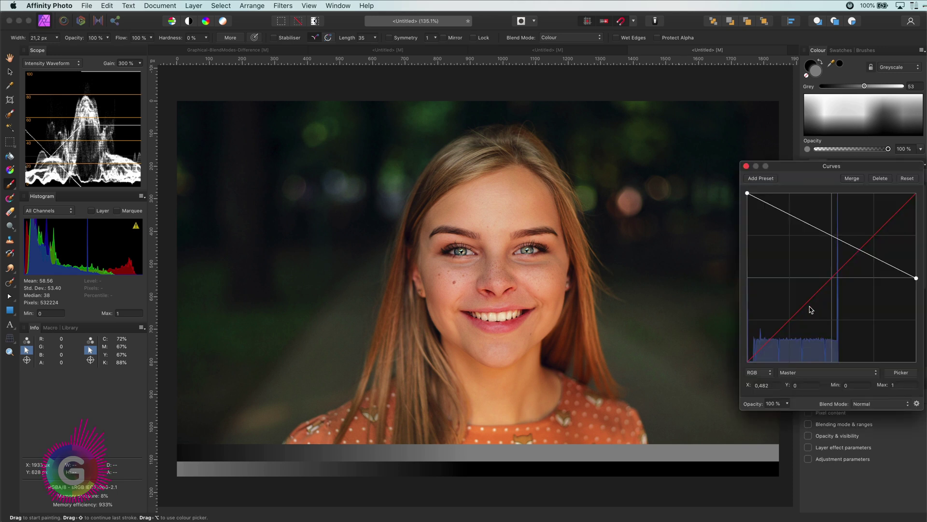
{"action": "left_click_drag", "start_coordinate": [747, 195], "coordinate": [747, 278]}
{"action": "left_click_drag", "start_coordinate": [916, 277], "coordinate": [925, 180]}
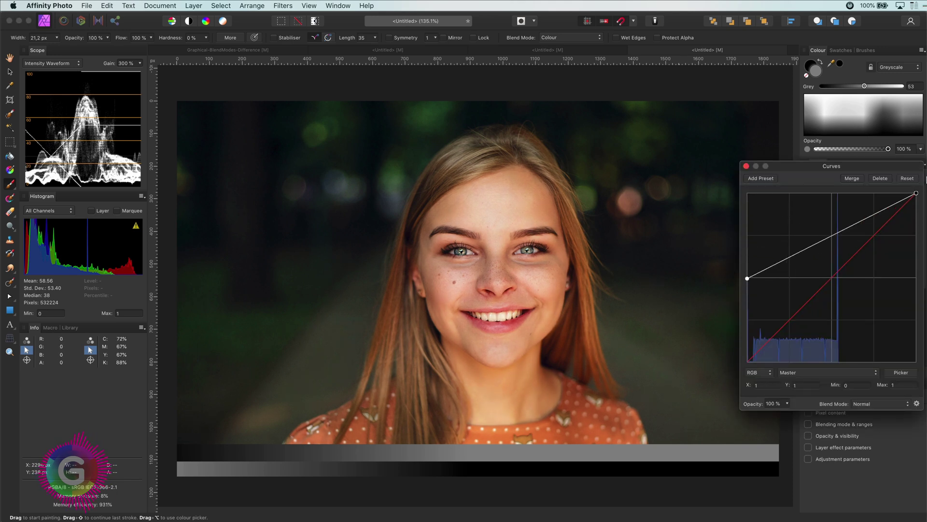
{"action": "left_click", "coordinate": [746, 166]}
- Reverse the group's Source Layer Ranges line, from 100% at the left to 0% at the right
{"action": "left_click", "coordinate": [879, 221]}
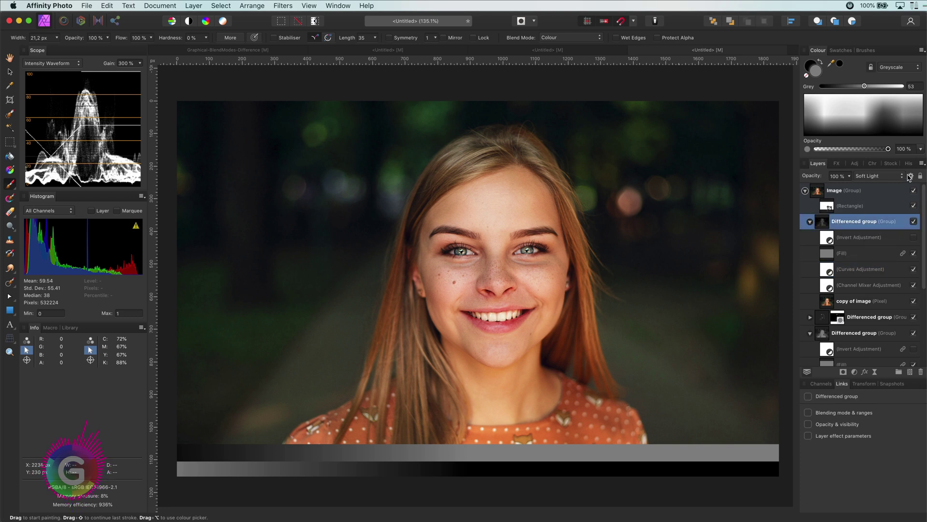
{"action": "left_click", "coordinate": [910, 177]}
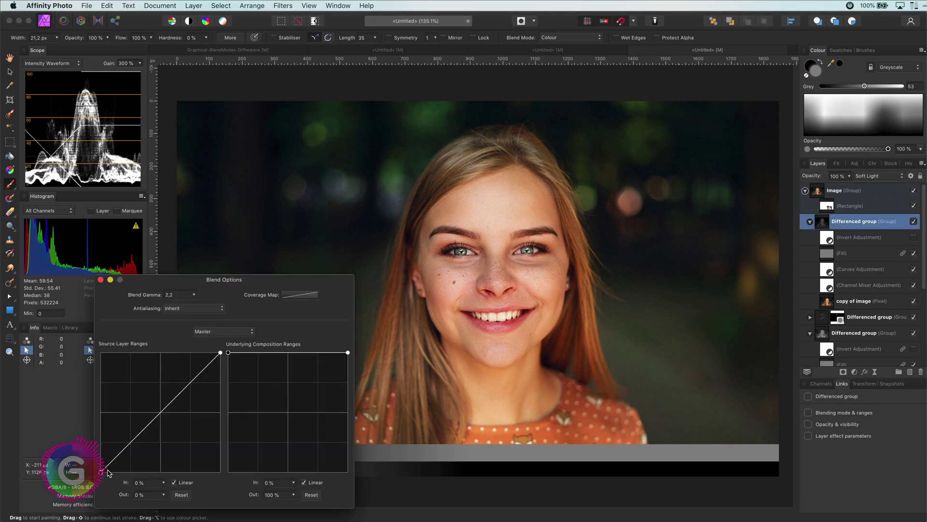
{"action": "left_click_drag", "start_coordinate": [98, 451], "coordinate": [93, 329]}
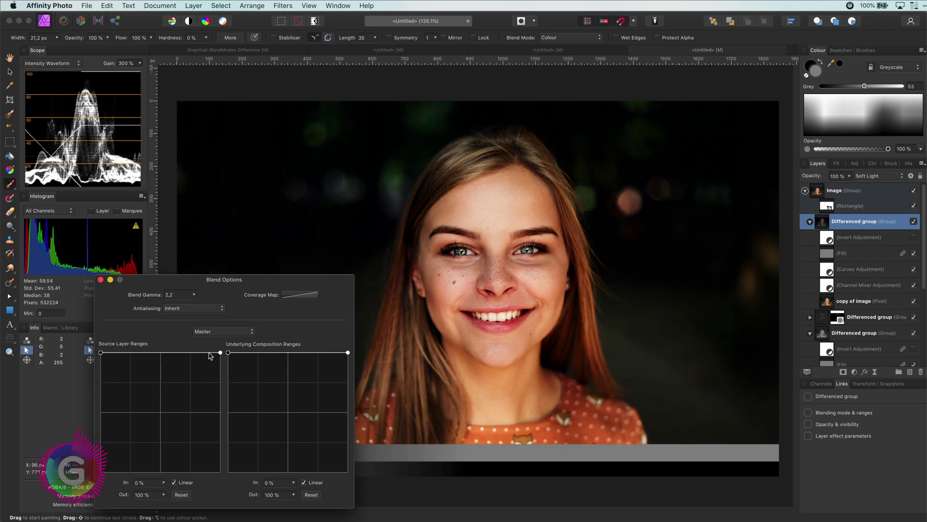
{"action": "left_click_drag", "start_coordinate": [219, 356], "coordinate": [244, 507]}
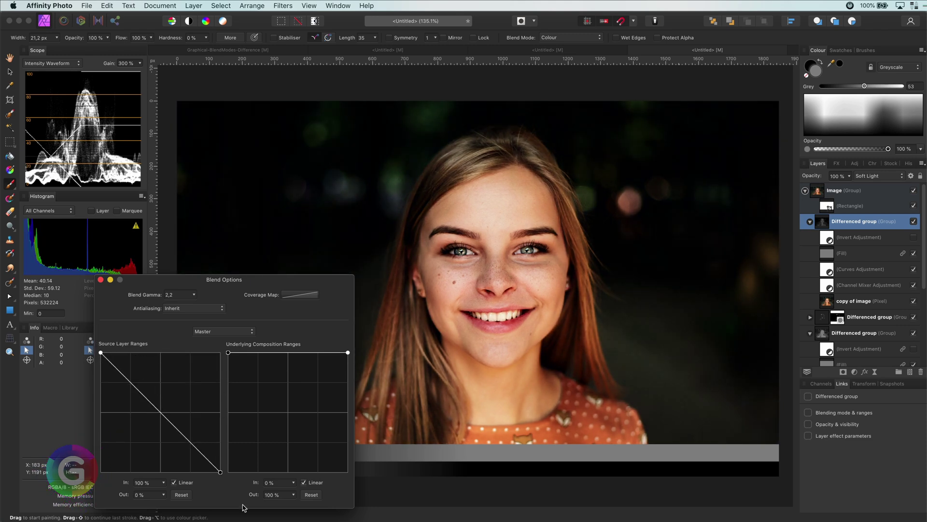
{"action": "left_click", "coordinate": [101, 279]}
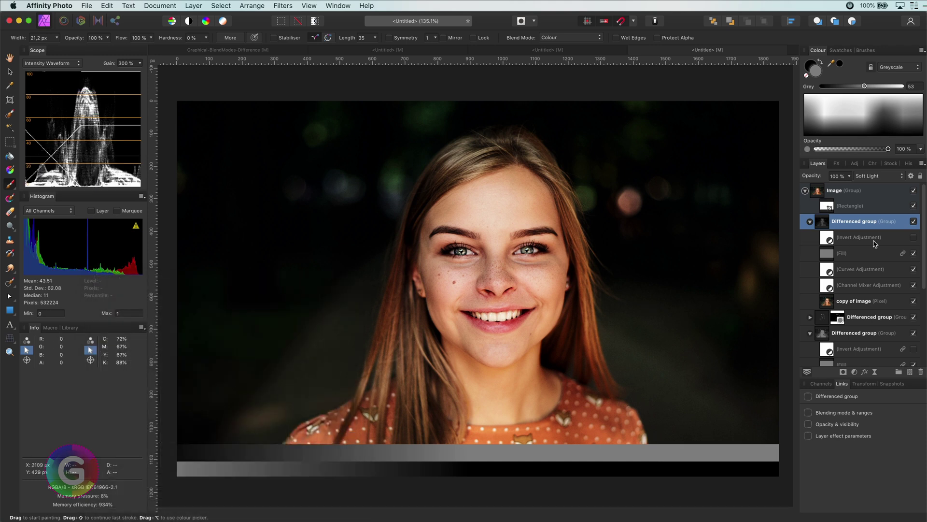
- Add a mask to the top Differenced group and brush it over the lips and face
{"action": "left_click", "coordinate": [845, 375]}
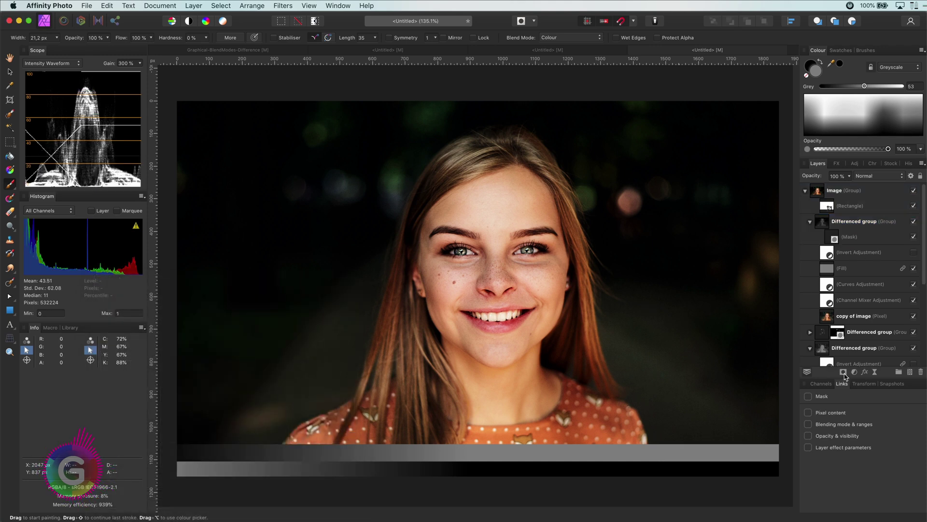
{"action": "left_click", "coordinate": [836, 239]}
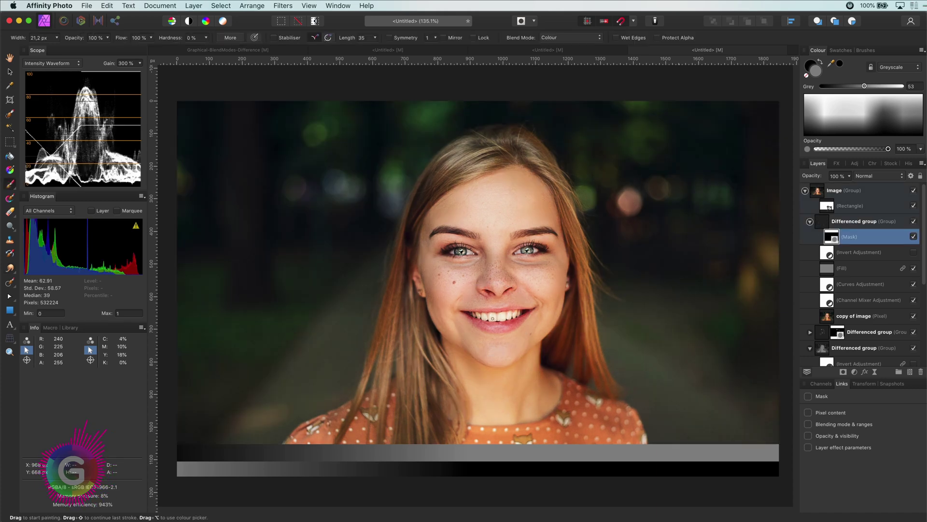
{"action": "scroll", "coordinate": [504, 327], "scroll_direction": "up", "scroll_amount": 6}
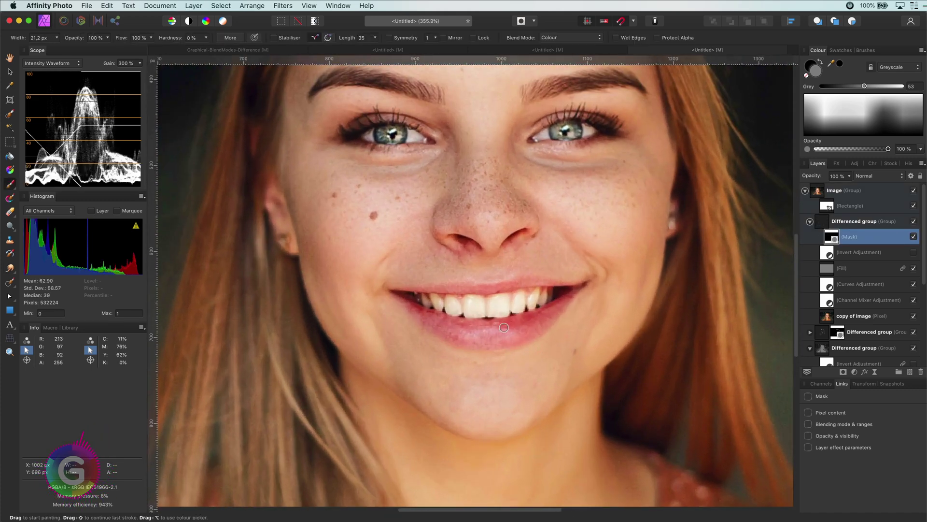
{"action": "key", "text": "bracketright"}
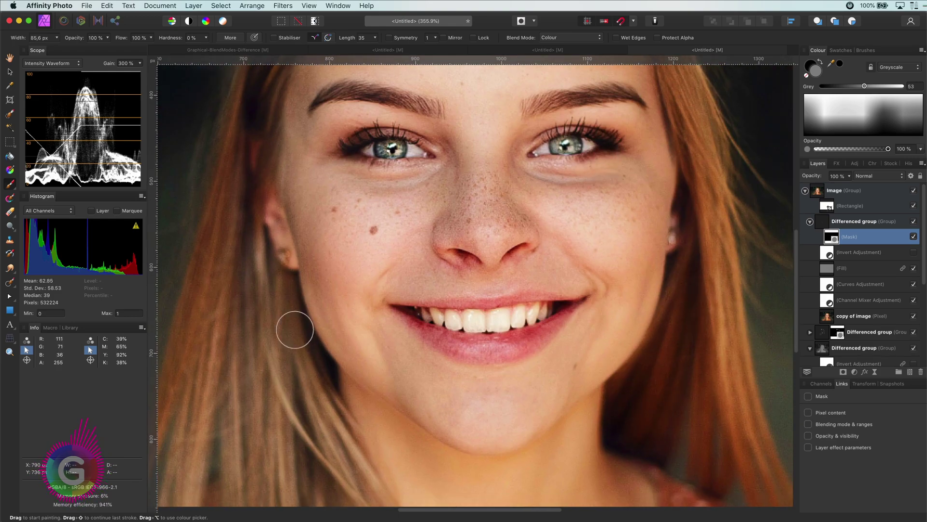
{"action": "scroll", "coordinate": [648, 445], "scroll_direction": "down", "scroll_amount": 3}
{"action": "scroll", "coordinate": [516, 399], "scroll_direction": "down", "scroll_amount": 5}
{"action": "key", "text": "bracketleft"}
{"action": "key", "text": "bracketleft"}
{"action": "key", "text": "bracketleft"}
{"action": "key", "text": "bracketleft"}
{"action": "key", "text": "bracketleft"}
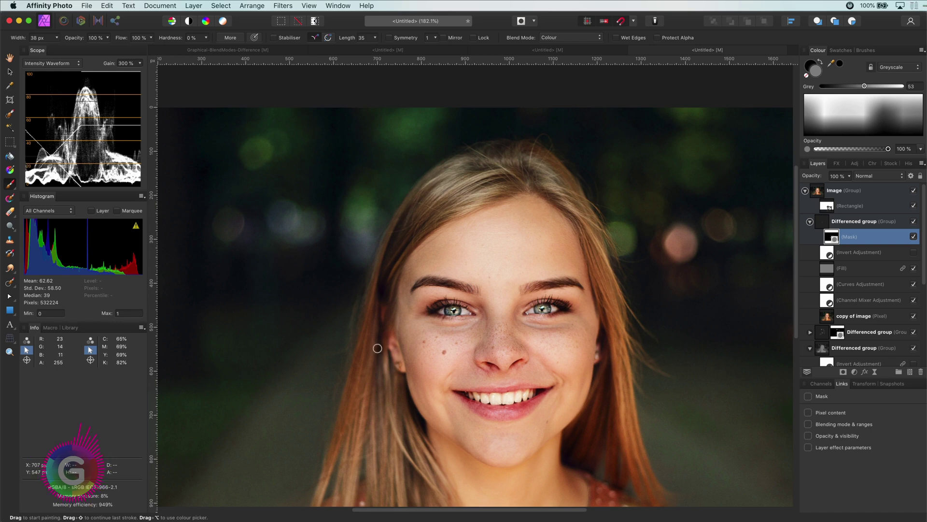
{"action": "scroll", "coordinate": [361, 384], "scroll_direction": "down", "scroll_amount": 3}
{"action": "key", "text": "bracketright"}
{"action": "key", "text": "bracketright"}
{"action": "key", "text": "bracketright"}
{"action": "key", "text": "bracketright"}
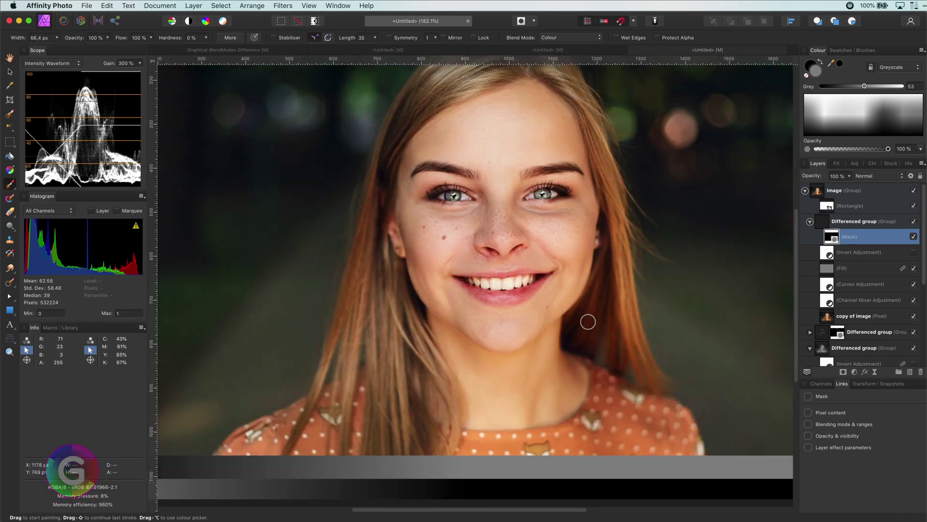
{"action": "key", "text": "super+minus"}
- Hide and reshow all three selected Differenced groups twice, then expand the middle group's layers
{"action": "left_click", "coordinate": [810, 221]}
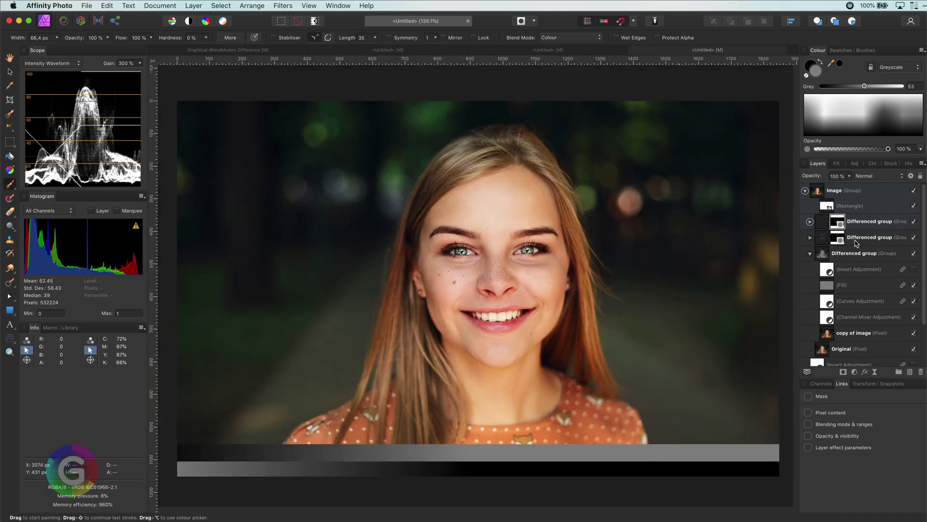
{"action": "left_click", "coordinate": [810, 254]}
{"action": "left_click", "coordinate": [869, 222]}
{"action": "left_click", "coordinate": [865, 253], "text": "shift"}
{"action": "left_click", "coordinate": [913, 254]}
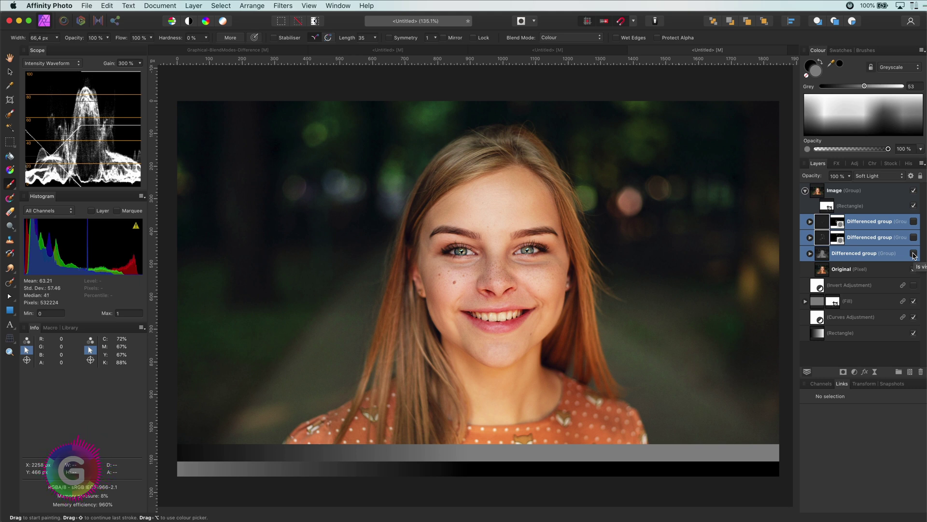
{"action": "left_click", "coordinate": [914, 253]}
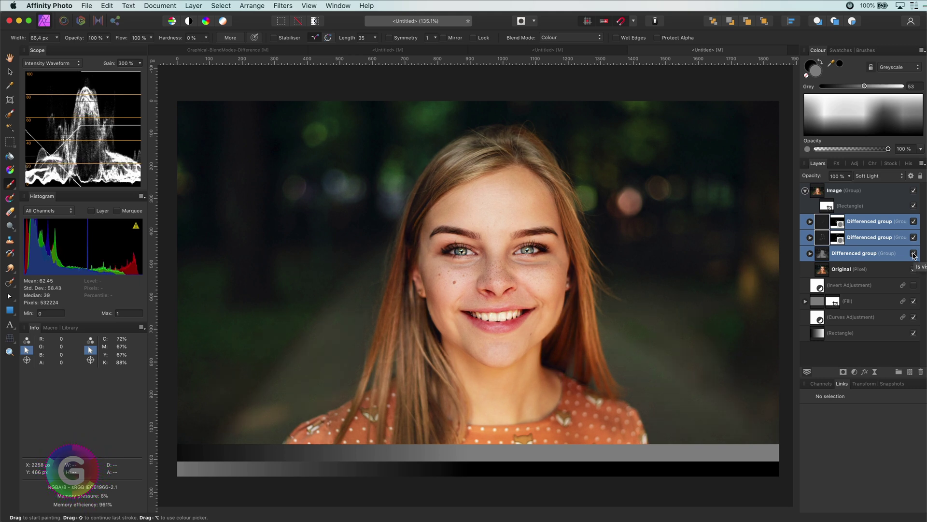
{"action": "left_click", "coordinate": [914, 253]}
{"action": "left_click", "coordinate": [913, 253]}
{"action": "left_click", "coordinate": [819, 242]}
{"action": "left_click", "coordinate": [809, 238]}
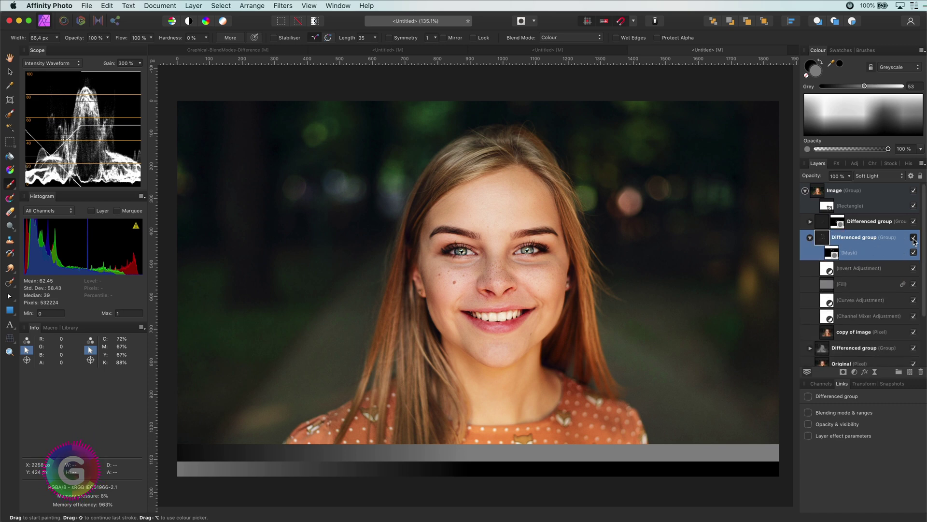
- Select the middle group's mask and paint around the cheeks with grey 65
{"action": "left_click", "coordinate": [850, 252]}
{"action": "scroll", "coordinate": [501, 331], "scroll_direction": "up", "scroll_amount": 5}
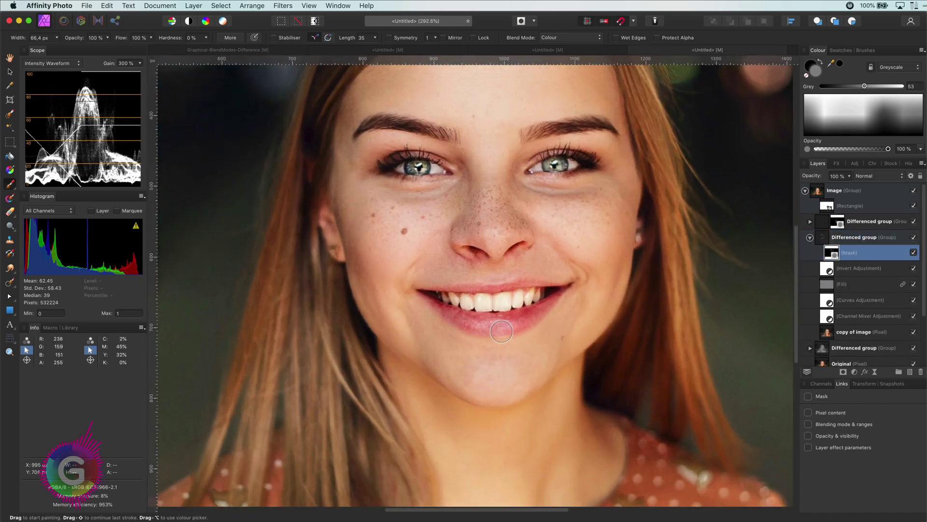
{"action": "scroll", "coordinate": [501, 332], "scroll_direction": "up", "scroll_amount": 2}
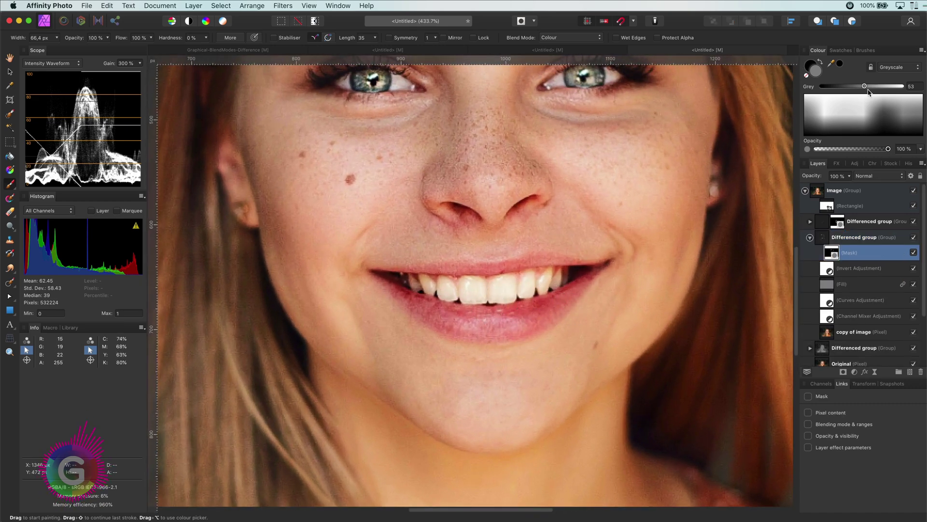
{"action": "mouse_move", "coordinate": [873, 87]}
{"action": "left_mouse_down"}
{"action": "mouse_move", "coordinate": [857, 87]}
{"action": "mouse_move", "coordinate": [875, 87]}
{"action": "left_mouse_up"}
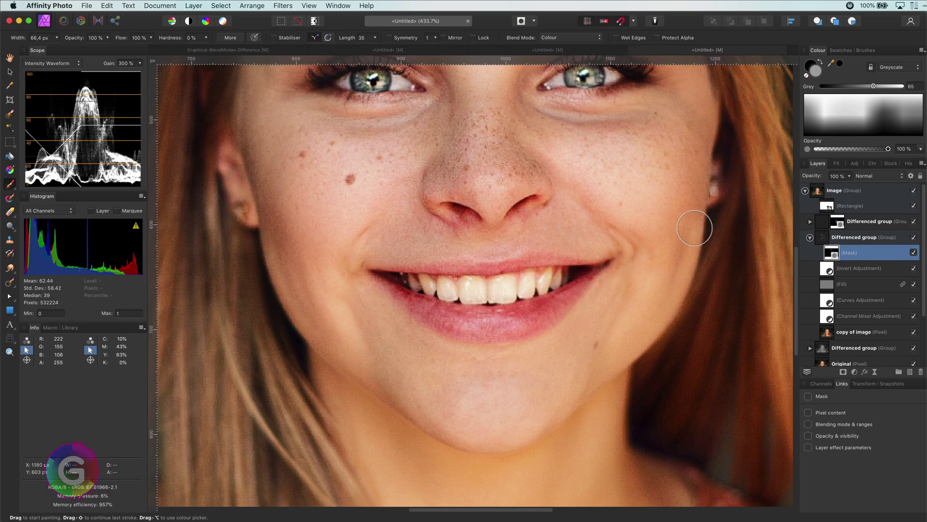
{"action": "key", "text": "super+0"}
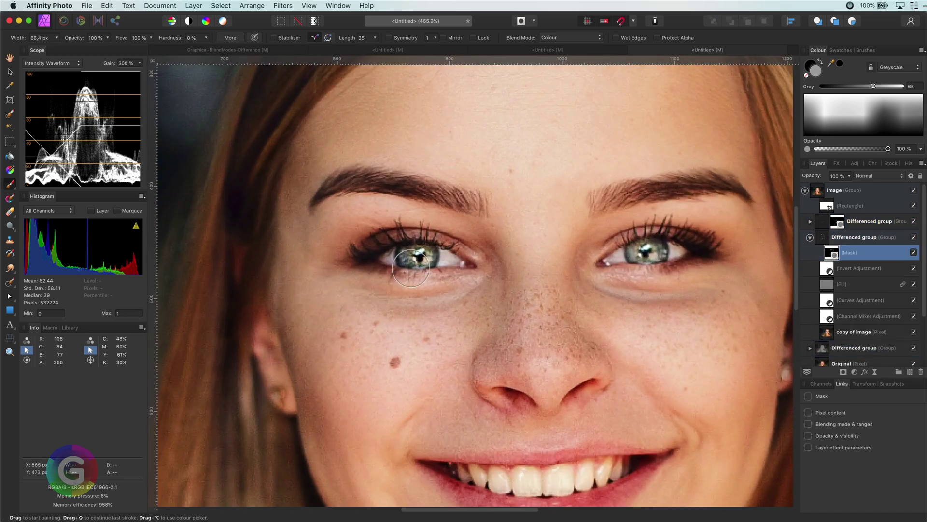
- Set the paint grey to 41, swap to the lighter colour and brush over the eyes
{"action": "left_click", "coordinate": [854, 86]}
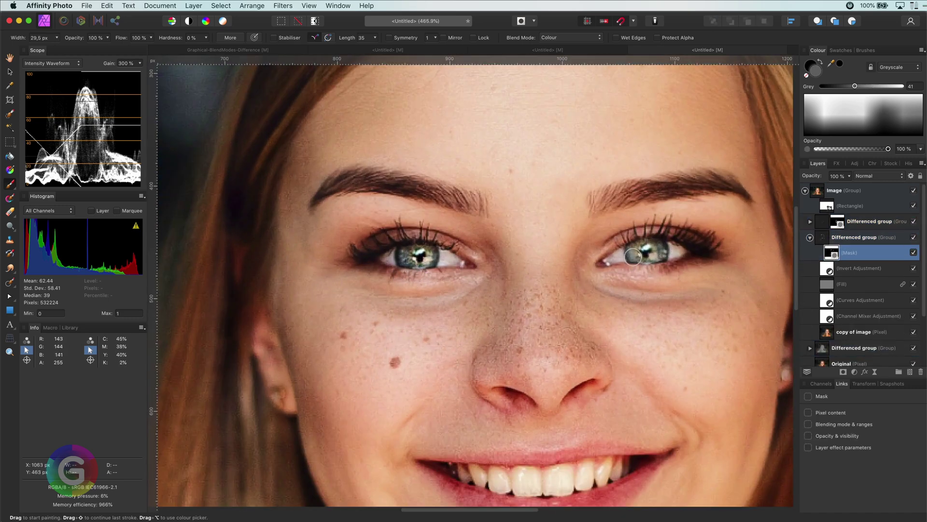
{"action": "key", "text": "x"}
{"action": "key", "text": "super+0"}
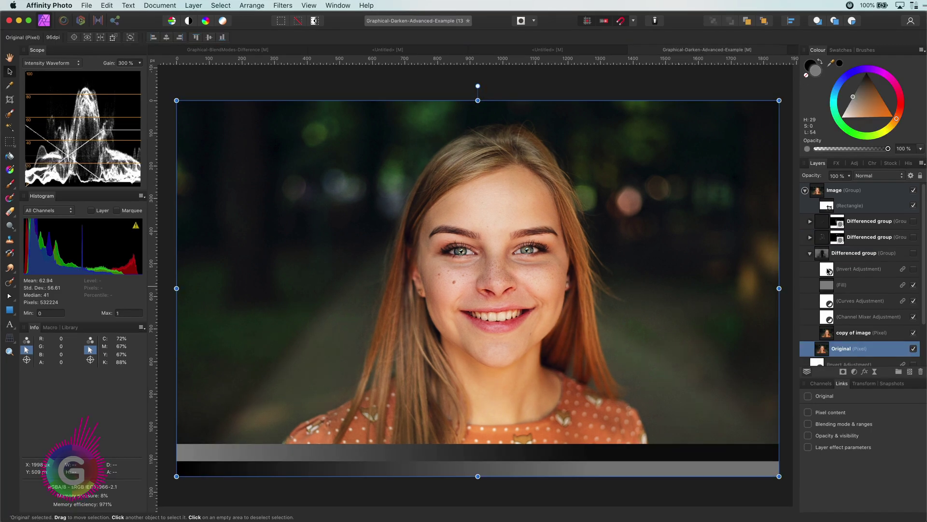
- Turn the bottom Differenced group on and set its source blend range to fade to 0% from 60%
{"action": "left_click", "coordinate": [854, 256]}
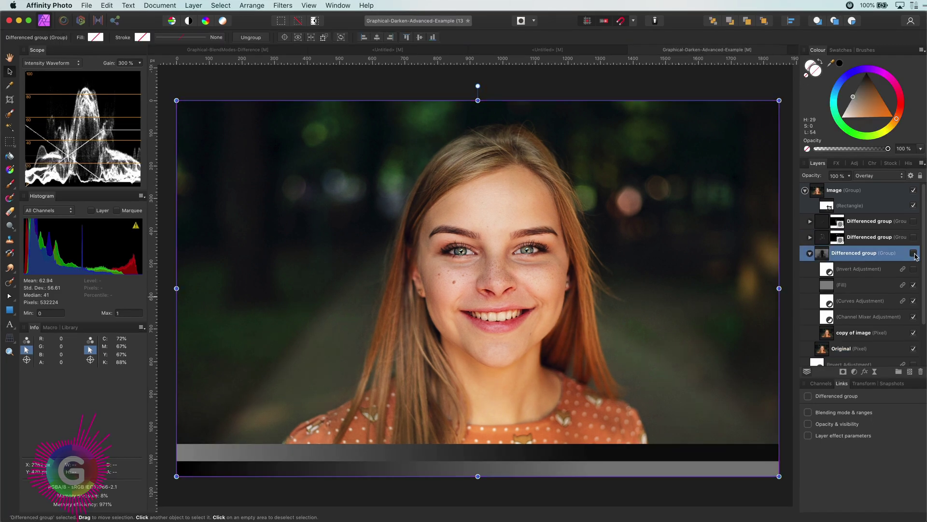
{"action": "left_click", "coordinate": [914, 253]}
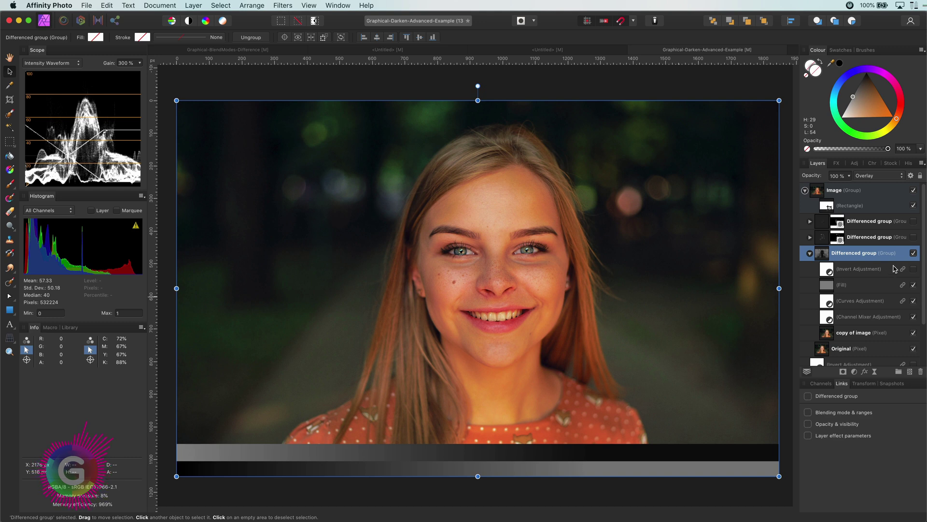
{"action": "left_click", "coordinate": [911, 176]}
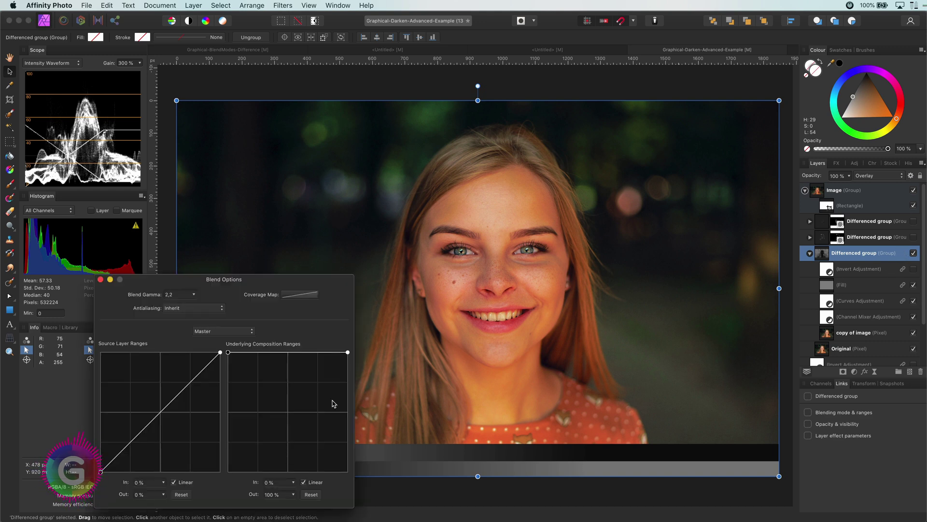
{"action": "left_click_drag", "start_coordinate": [101, 471], "coordinate": [92, 359]}
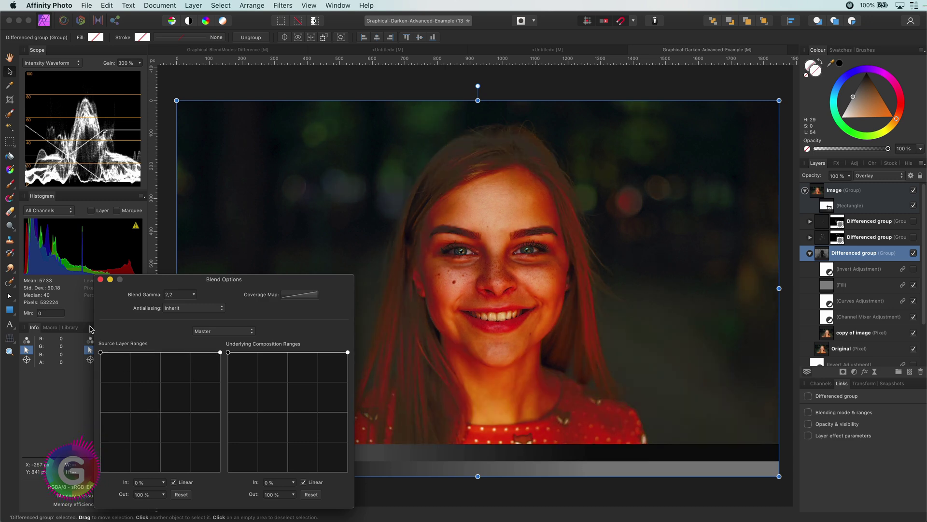
{"action": "left_click_drag", "start_coordinate": [220, 352], "coordinate": [212, 456]}
{"action": "left_click_drag", "start_coordinate": [180, 482], "coordinate": [174, 485]}
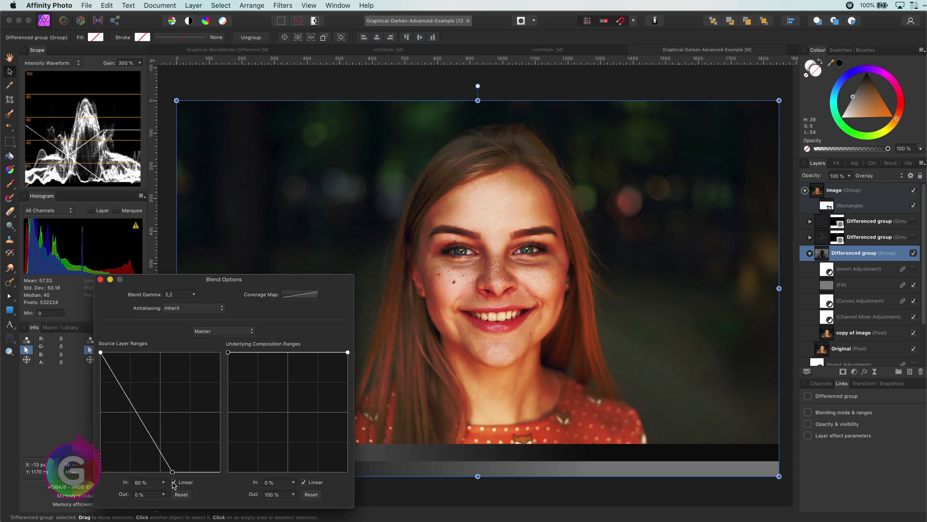
{"action": "left_click", "coordinate": [100, 279]}
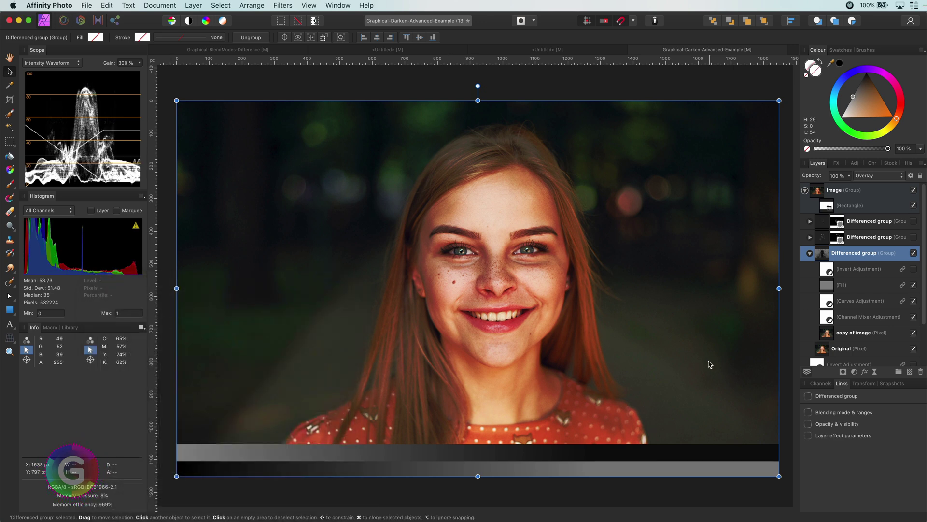
{"action": "left_click", "coordinate": [826, 287]}
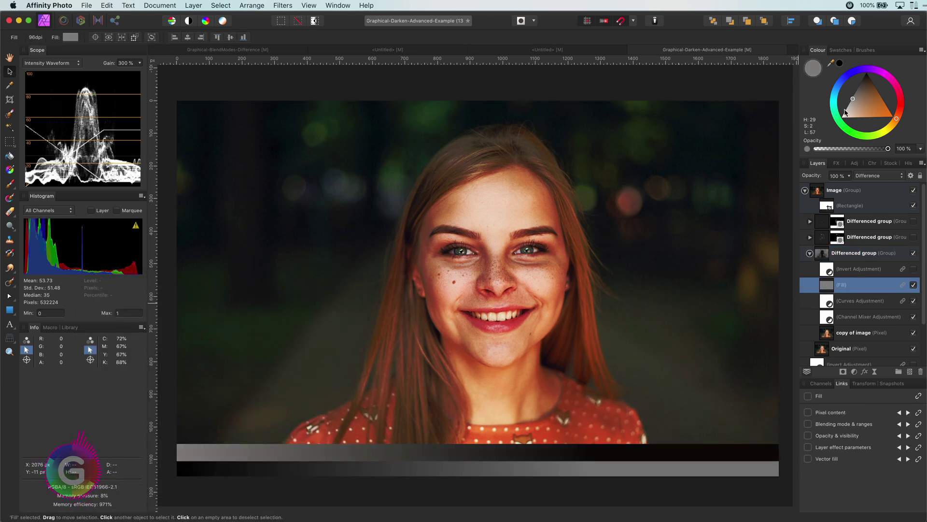
- Try white, yellow, green and blue colours for the group's Fill
{"action": "left_click_drag", "start_coordinate": [844, 115], "coordinate": [834, 129]}
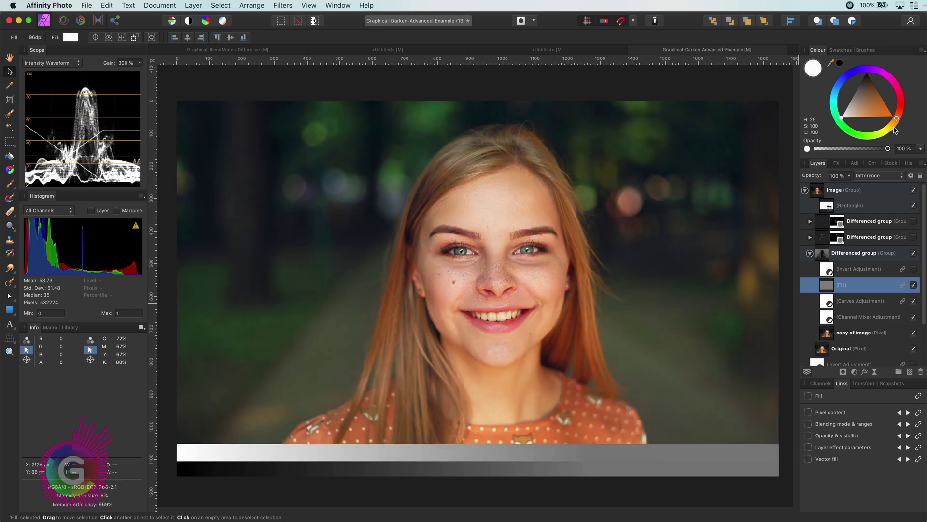
{"action": "mouse_move", "coordinate": [896, 122]}
{"action": "left_mouse_down"}
{"action": "mouse_move", "coordinate": [883, 138]}
{"action": "mouse_move", "coordinate": [856, 143]}
{"action": "mouse_move", "coordinate": [865, 135]}
{"action": "mouse_move", "coordinate": [853, 116]}
{"action": "left_mouse_up"}
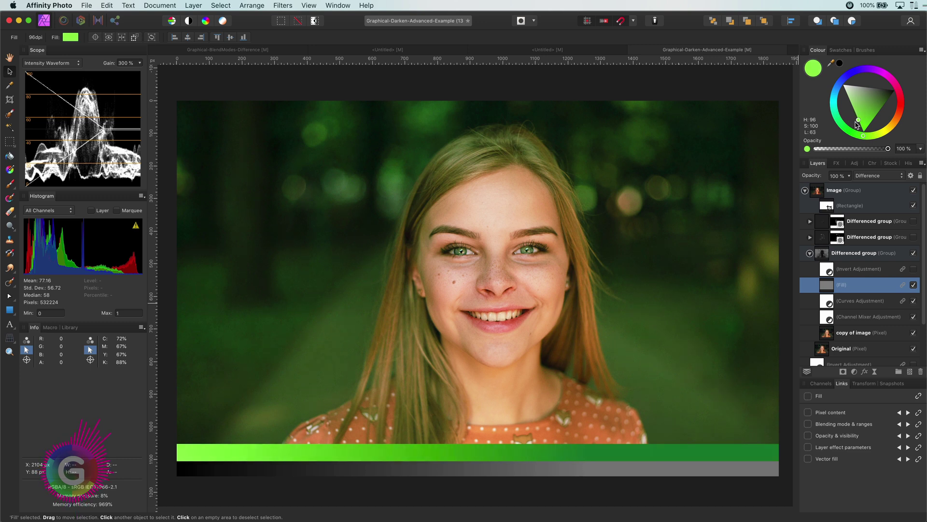
{"action": "mouse_move", "coordinate": [864, 139]}
{"action": "left_mouse_down"}
{"action": "mouse_move", "coordinate": [835, 111]}
{"action": "mouse_move", "coordinate": [853, 73]}
{"action": "mouse_move", "coordinate": [840, 88]}
{"action": "left_mouse_up"}
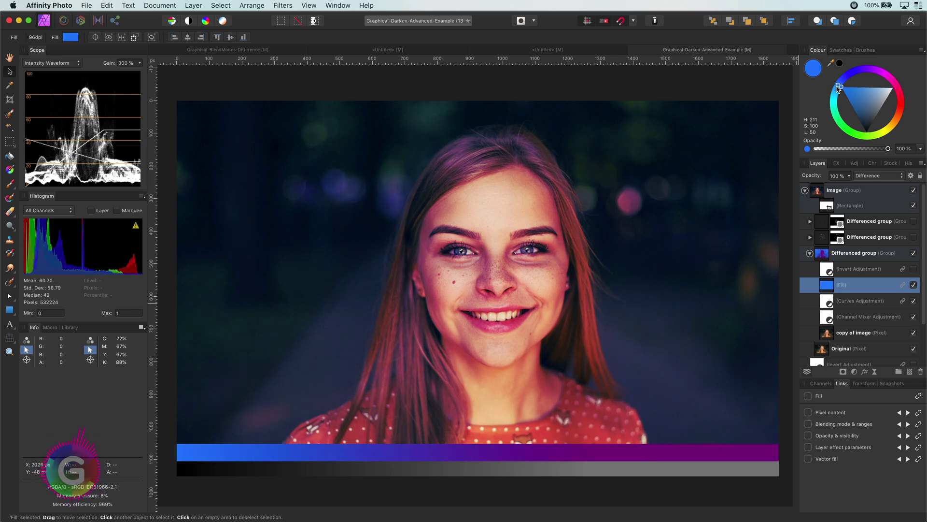
{"action": "left_click_drag", "start_coordinate": [840, 87], "coordinate": [892, 59]}
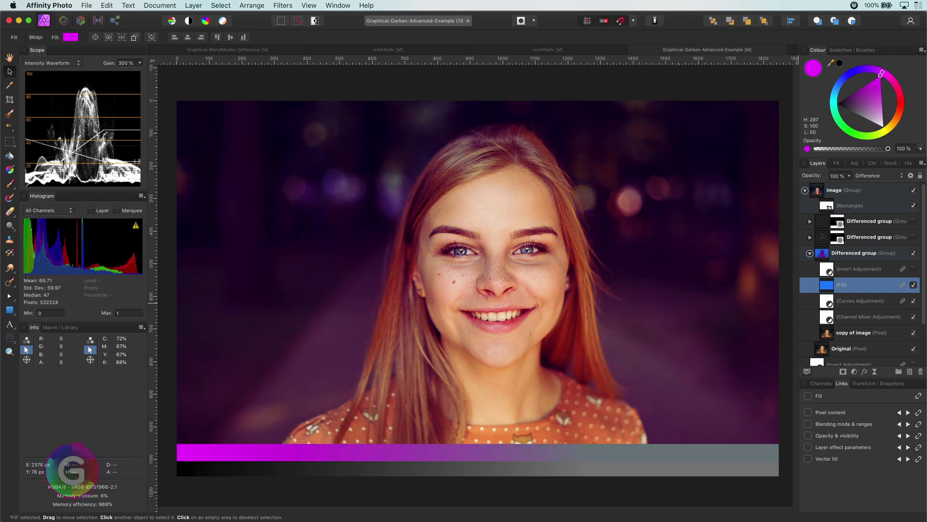
- Toggle the Invert Adjustment off and on twice, then flatten the Curves toward mid-height
{"action": "left_click", "coordinate": [914, 271]}
{"action": "left_click", "coordinate": [914, 271]}
{"action": "left_click", "coordinate": [914, 271]}
{"action": "left_click", "coordinate": [915, 271]}
{"action": "double_click", "coordinate": [896, 303]}
{"action": "left_click_drag", "start_coordinate": [864, 280], "coordinate": [817, 279]}
{"action": "left_click", "coordinate": [746, 165]}
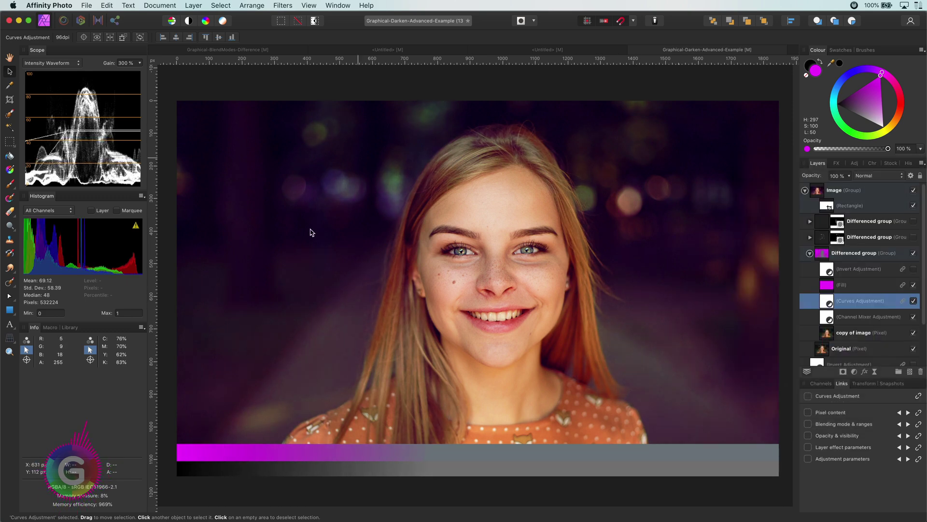
{"action": "left_click", "coordinate": [838, 285]}
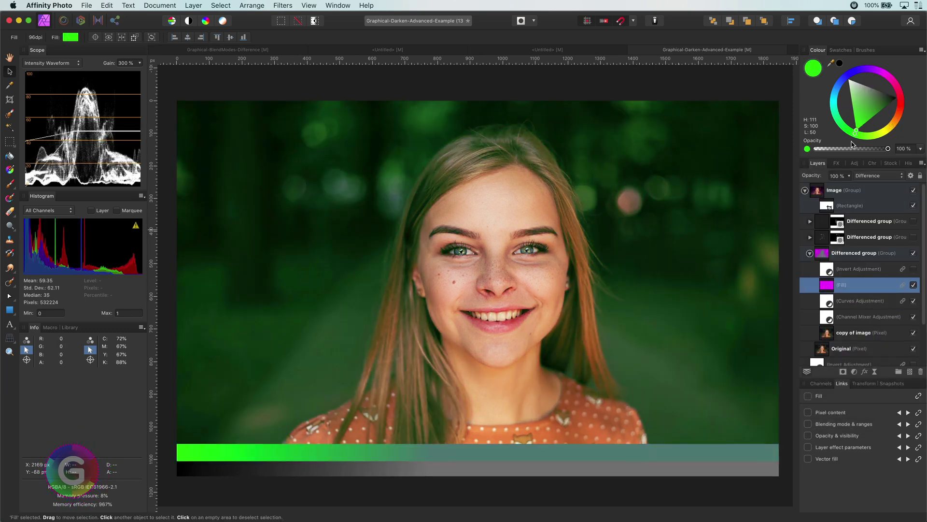